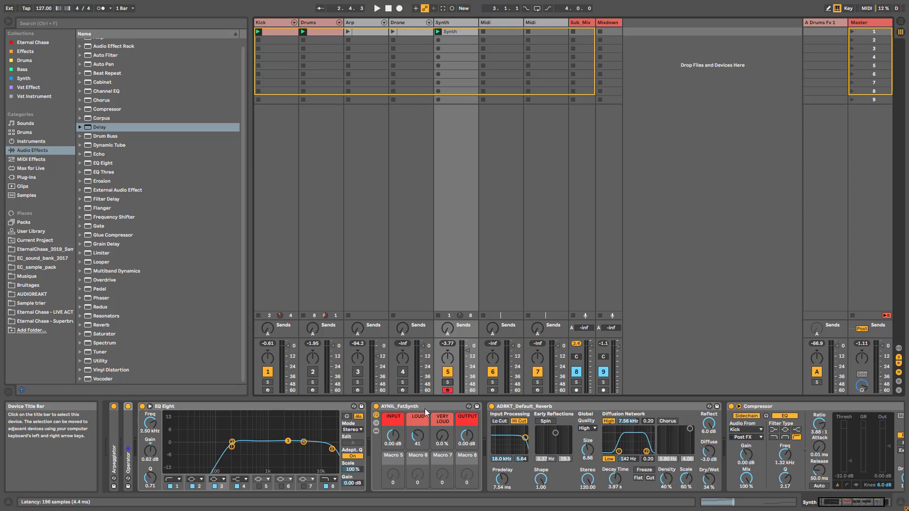
# - Audition the Synth track with the AYNIL_FatSynth rack bypassed and active, in the full mix and soloed
pyautogui.press('space')
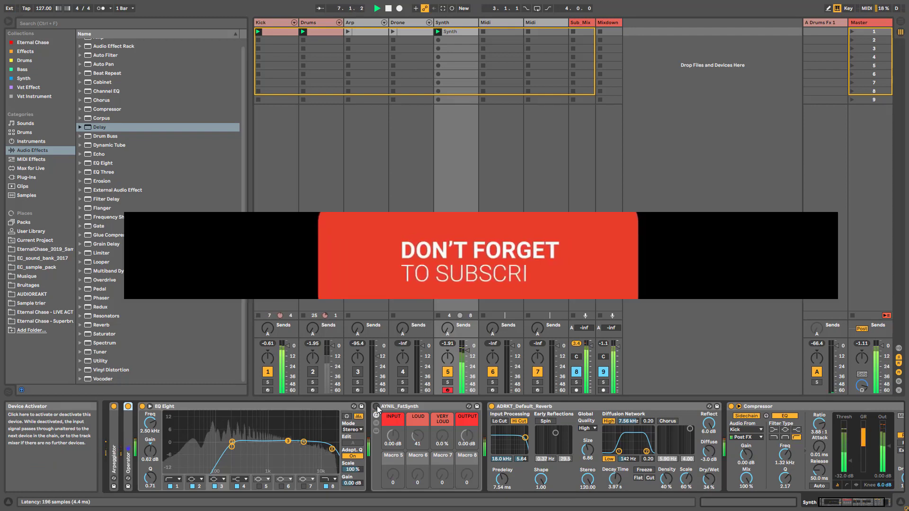
pyautogui.click(376, 406)
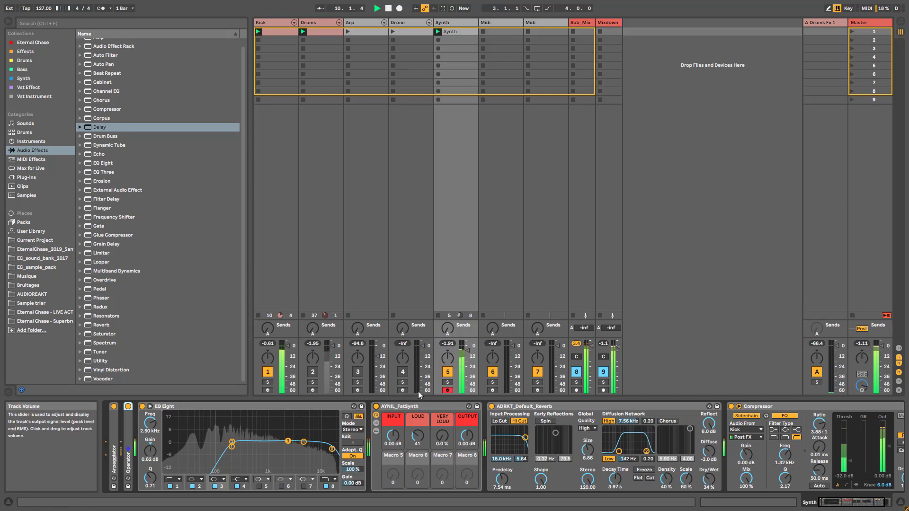
pyautogui.click(376, 406)
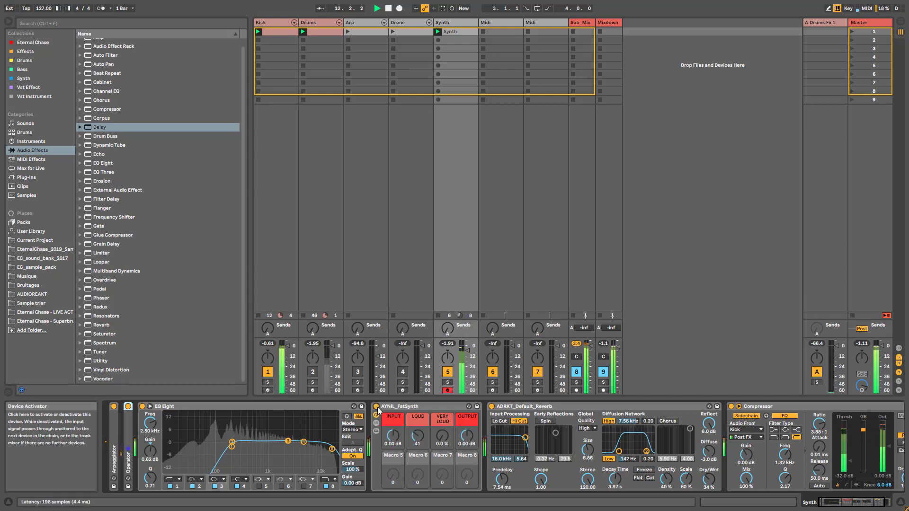
pyautogui.click(376, 406)
pyautogui.press('space')
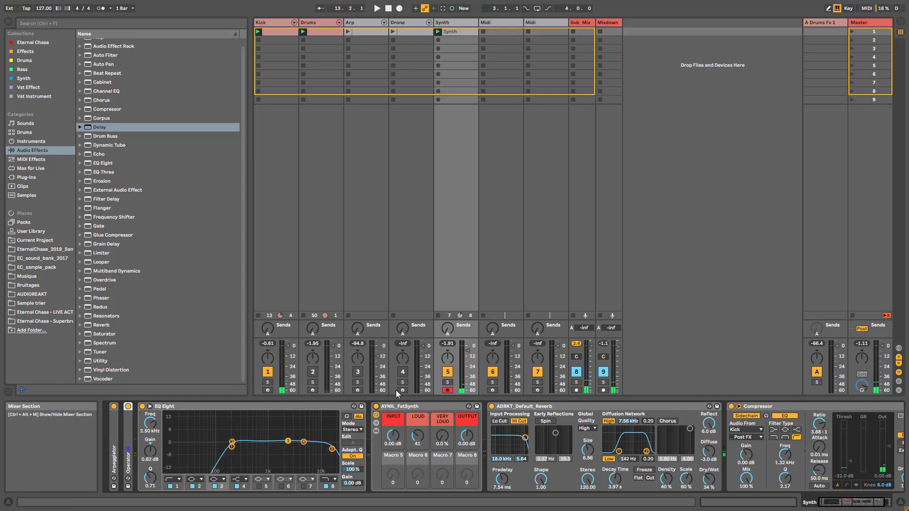
pyautogui.click(447, 382)
pyautogui.press('space')
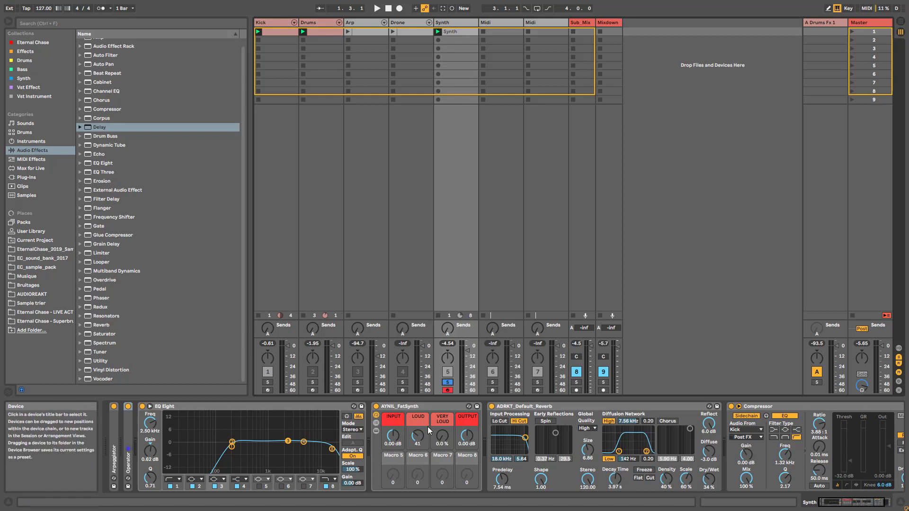
# - Load an Arpeggiator MIDI effect and an Operator instrument onto the first empty Midi track
pyautogui.click(497, 27)
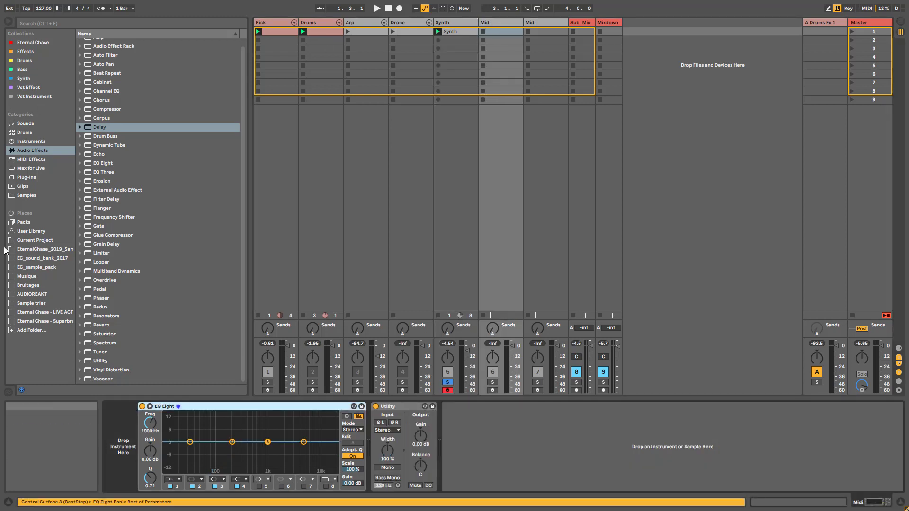
pyautogui.click(33, 160)
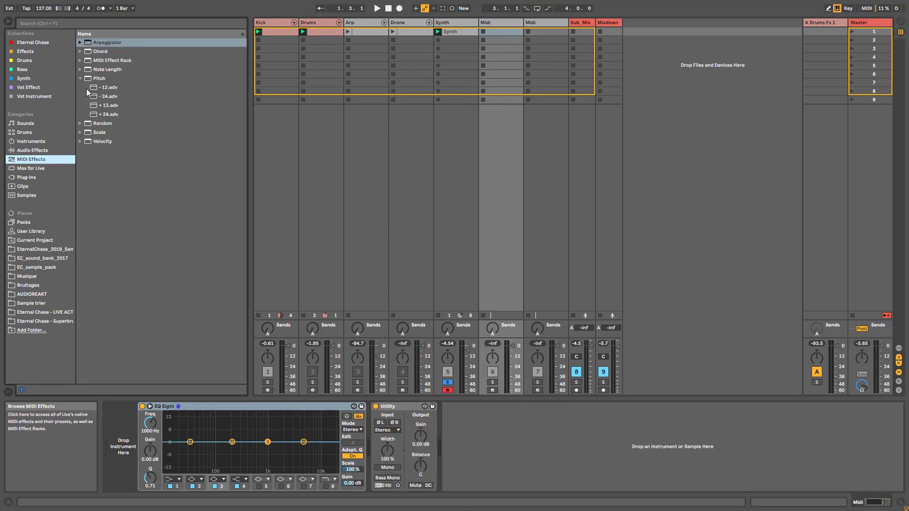
pyautogui.doubleClick(107, 42)
pyautogui.click(86, 78)
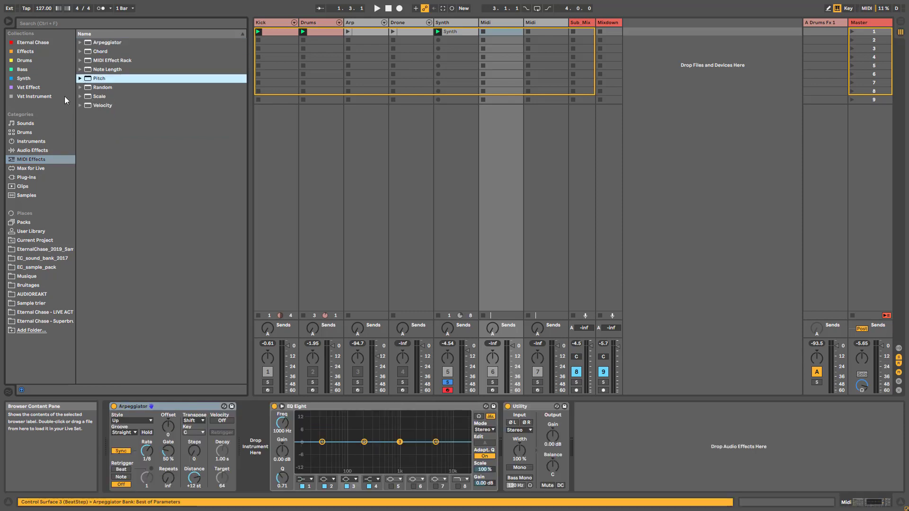
pyautogui.click(30, 141)
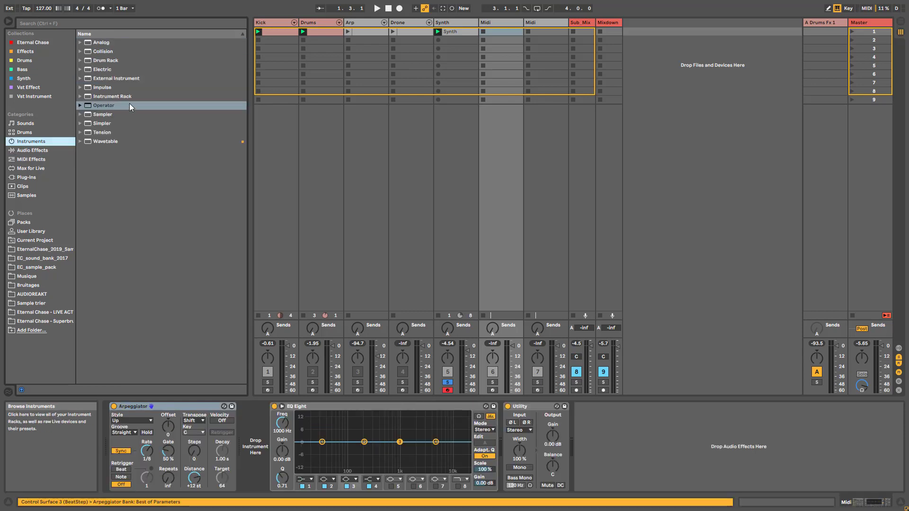
pyautogui.doubleClick(100, 107)
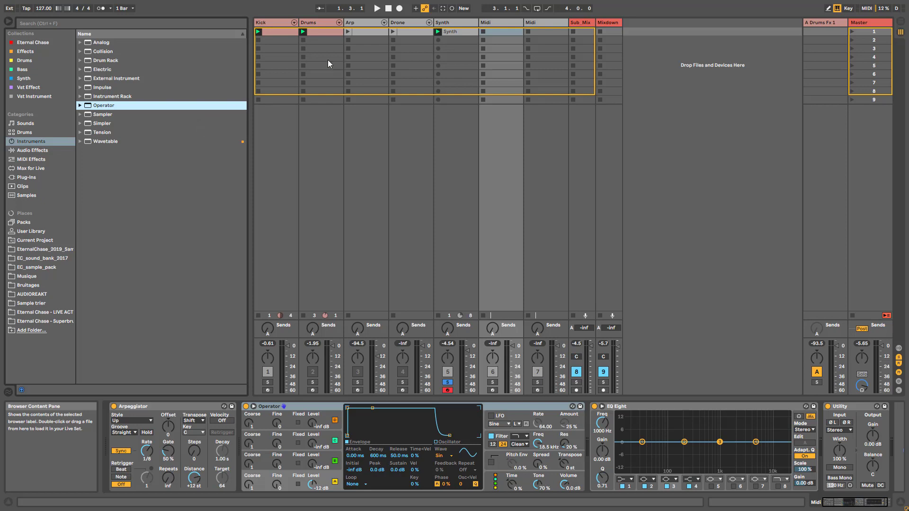
# - Copy the Synth clip into the first slot of the first Midi track and show its notes unfolded
pyautogui.moveTo(467, 34); pyautogui.dragTo(506, 32)
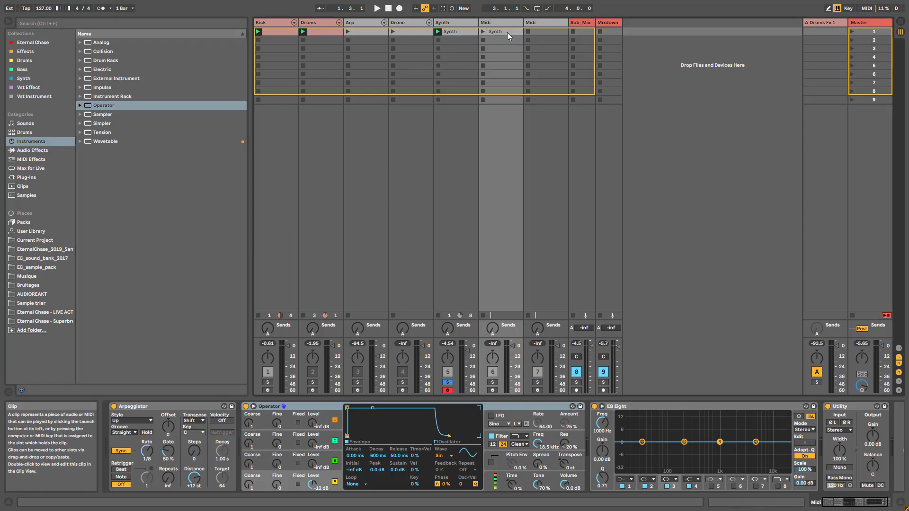
pyautogui.doubleClick(507, 32)
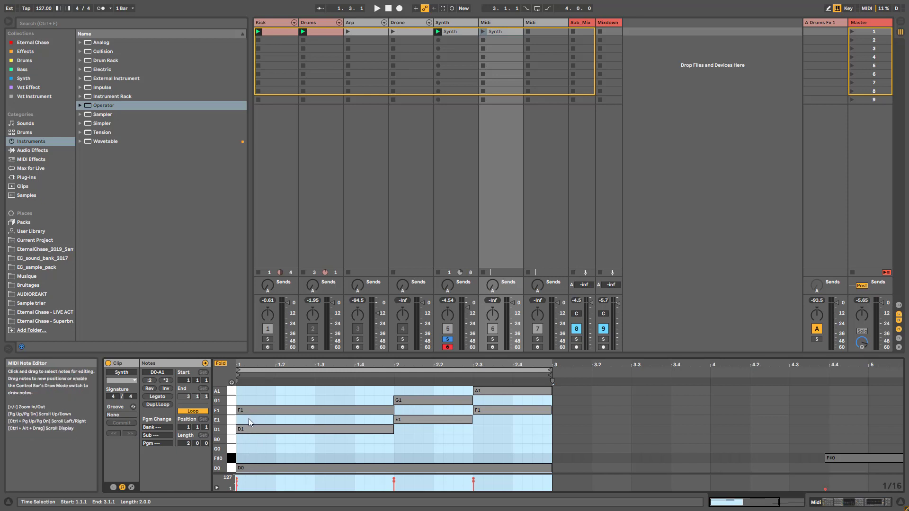
pyautogui.press('f')
pyautogui.moveTo(228, 452); pyautogui.dragTo(314, 490)
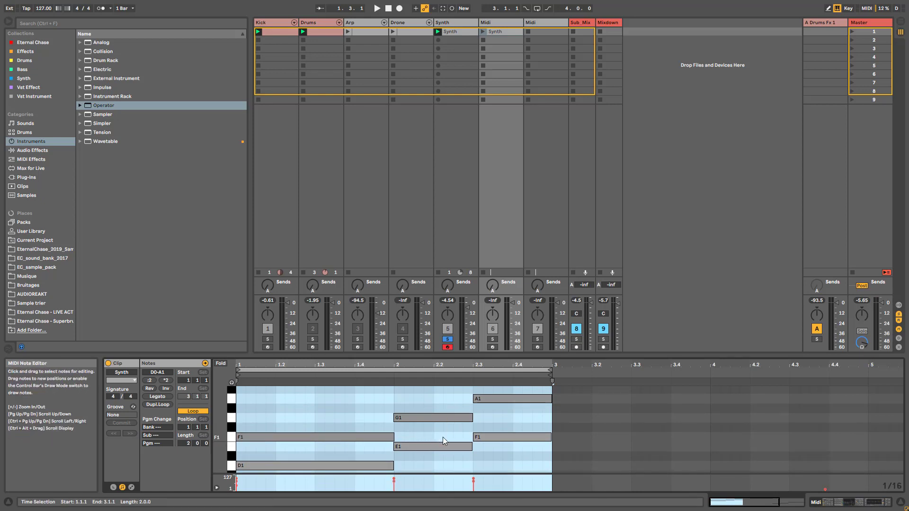
# - Arm the first Midi track for recording and set its Arpeggiator's rate to 1/16
pyautogui.click(492, 339)
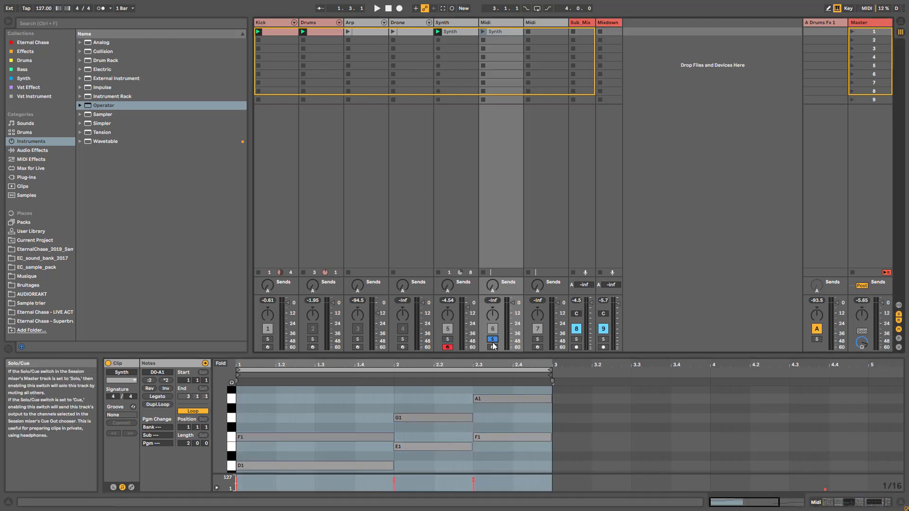
pyautogui.click(493, 339)
pyautogui.click(492, 346)
pyautogui.click(511, 22)
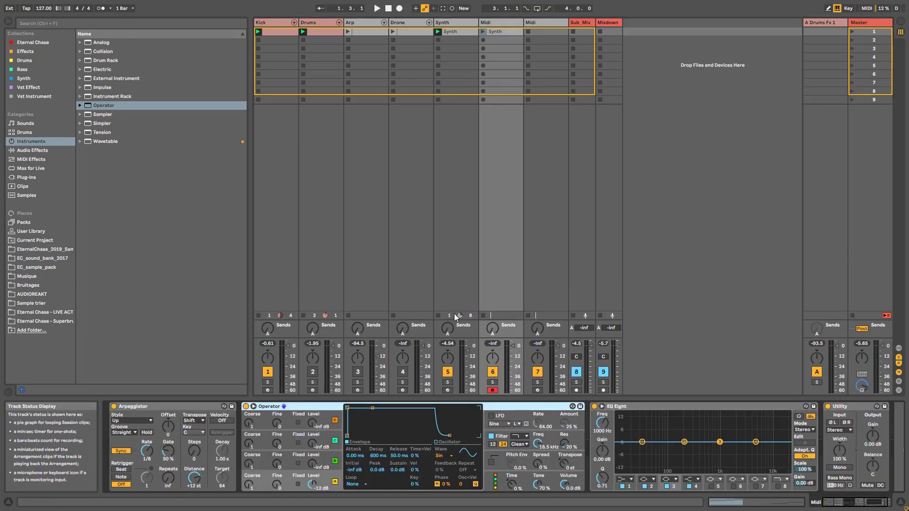
pyautogui.moveTo(146, 451); pyautogui.dragTo(147, 442)
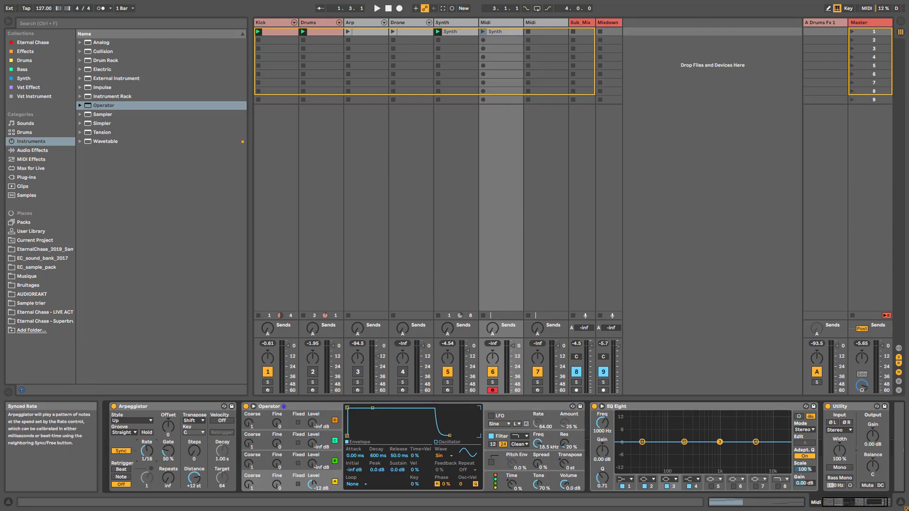
# - Set Operator's algorithm to four parallel, unmodulated oscillators and show oscillator A's settings
pyautogui.click(487, 485)
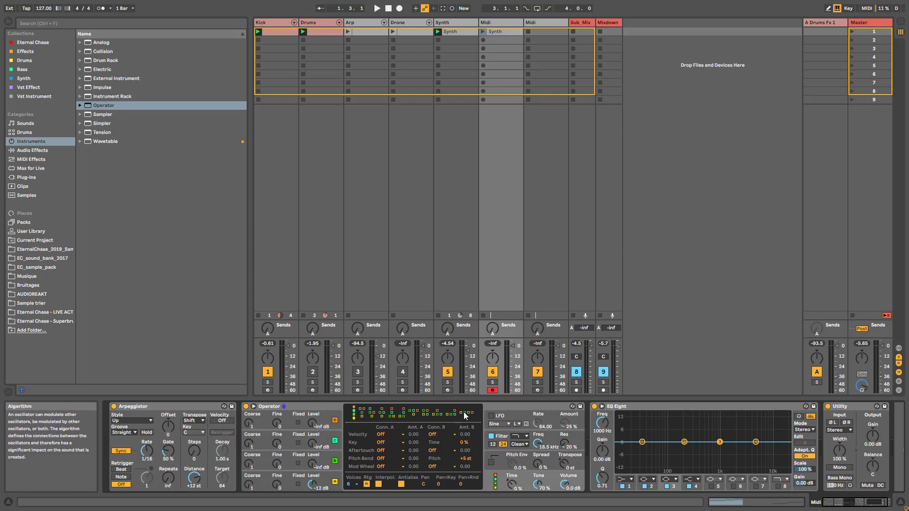
pyautogui.click(328, 482)
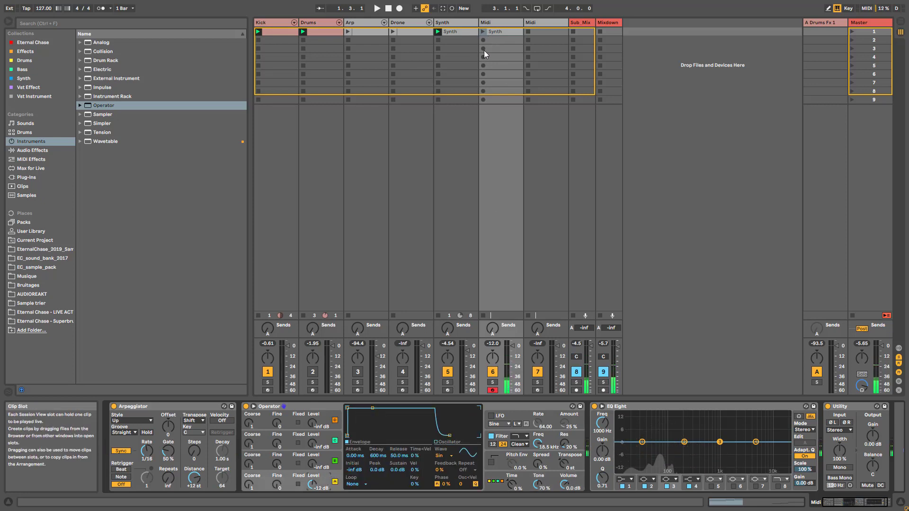
# - Solo the first Midi track and launch its copied Synth clip
pyautogui.click(493, 381)
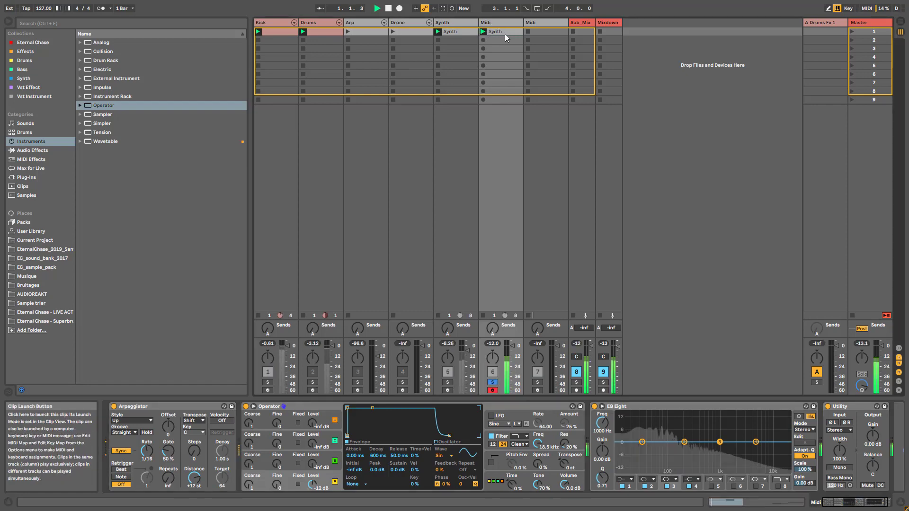
pyautogui.click(485, 31)
pyautogui.hotkey('shift', 'Tab')
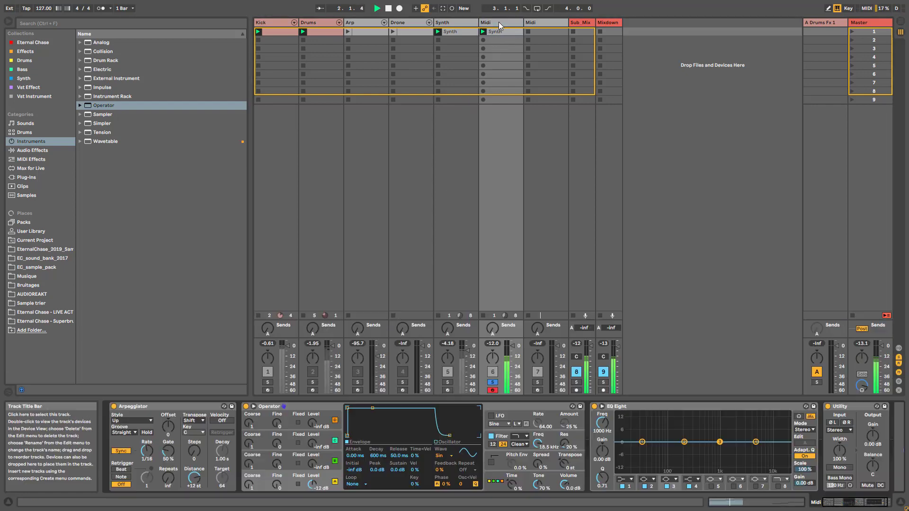
# - Set Operator's oscillators A and B to the Saw D waveform and raise oscillator B's level to -15 dB
pyautogui.click(442, 455)
pyautogui.click(460, 364)
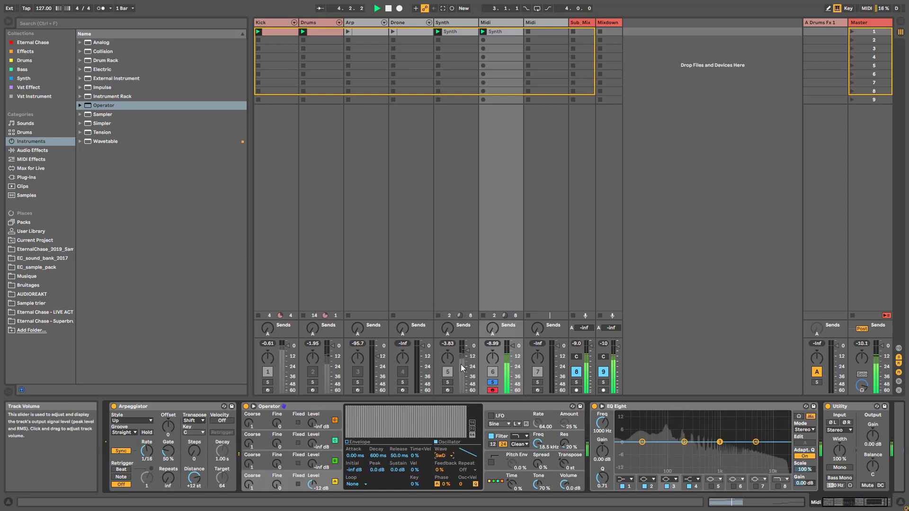
pyautogui.click(325, 465)
pyautogui.click(443, 455)
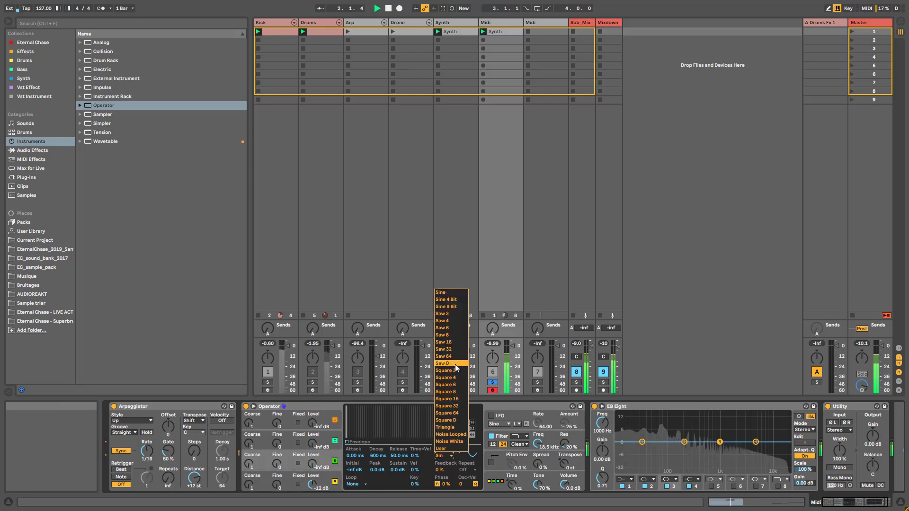
pyautogui.click(455, 364)
pyautogui.moveTo(309, 455); pyautogui.dragTo(309, 440)
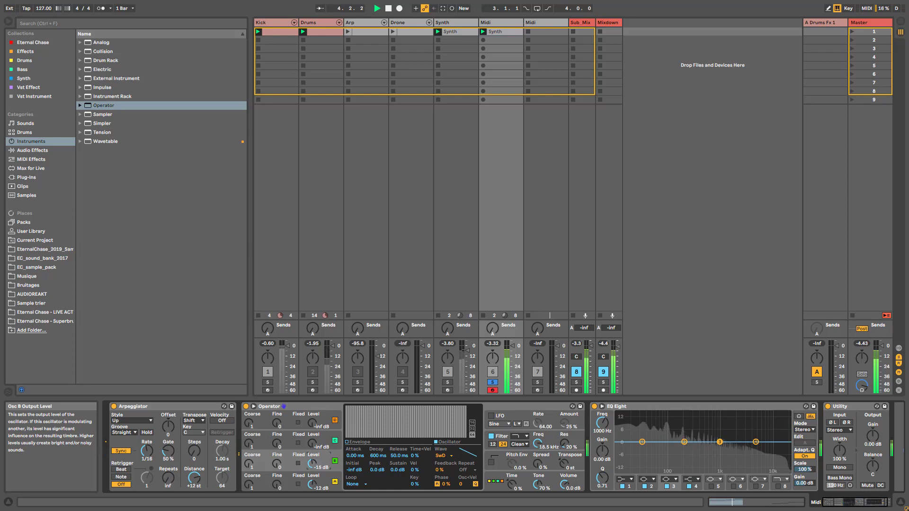
# - Set oscillator C to the Saw D waveform and raise its level to -15 dB
pyautogui.click(328, 444)
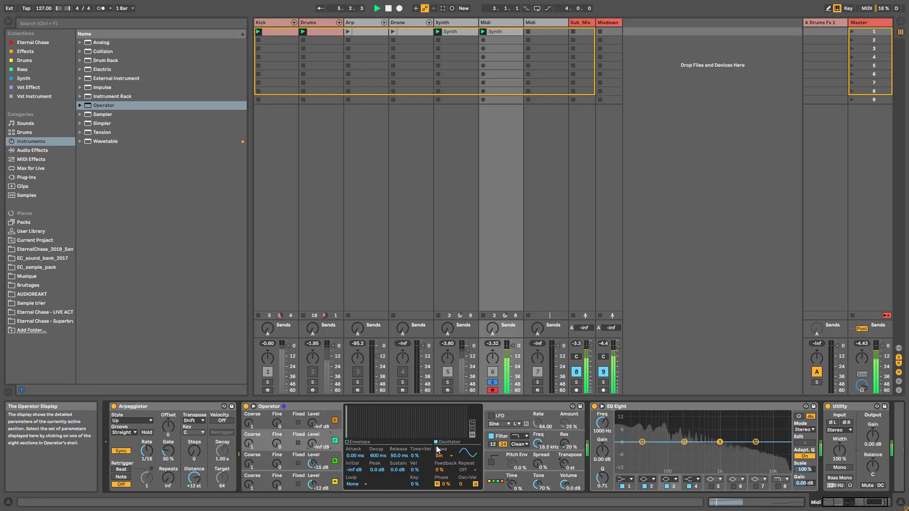
pyautogui.click(443, 455)
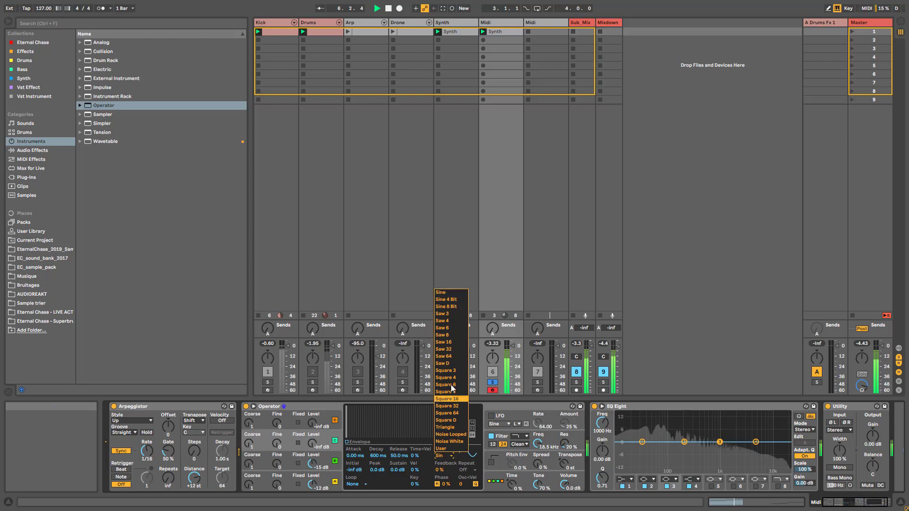
pyautogui.click(455, 362)
pyautogui.moveTo(312, 445); pyautogui.dragTo(312, 434)
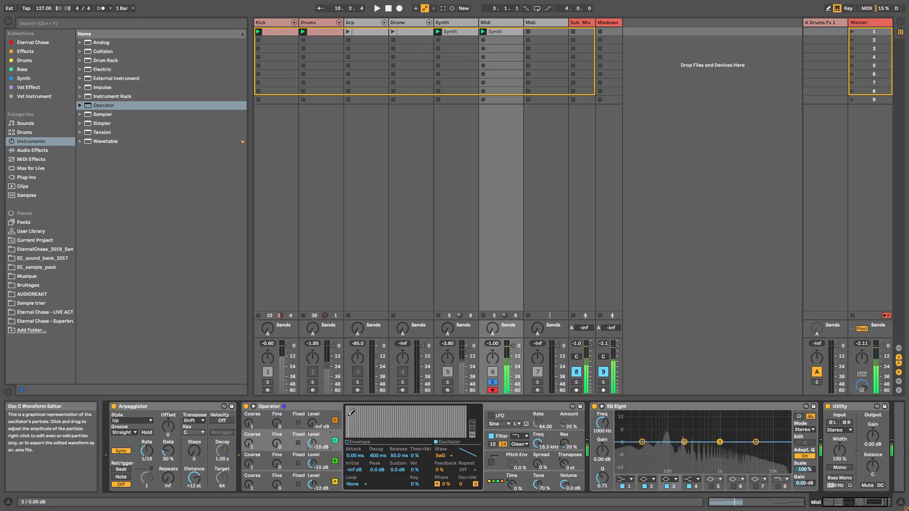
# - Set oscillator D to the Noise White waveform and raise its level to -44 dB
pyautogui.click(315, 421)
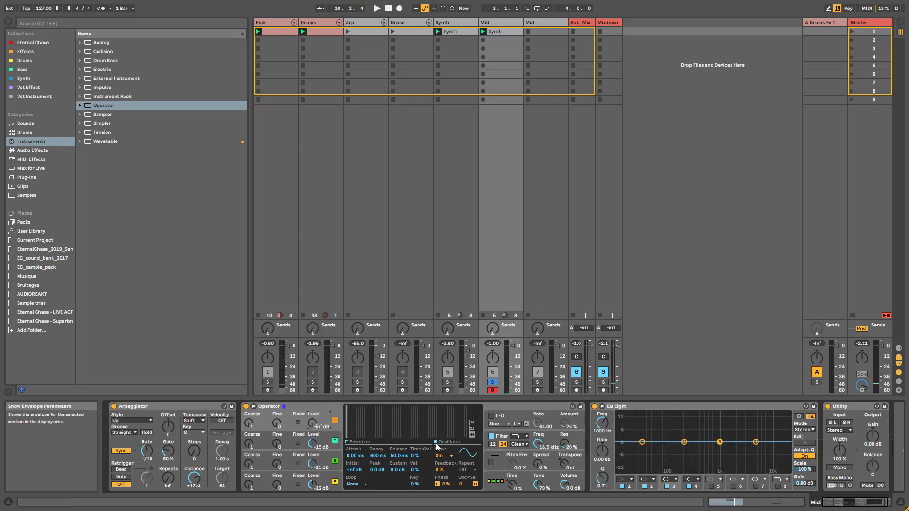
pyautogui.click(444, 456)
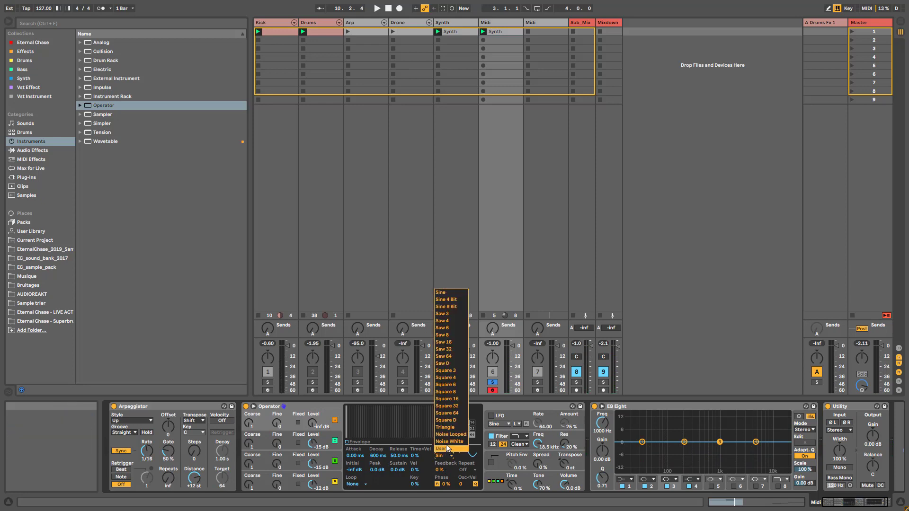
pyautogui.click(448, 441)
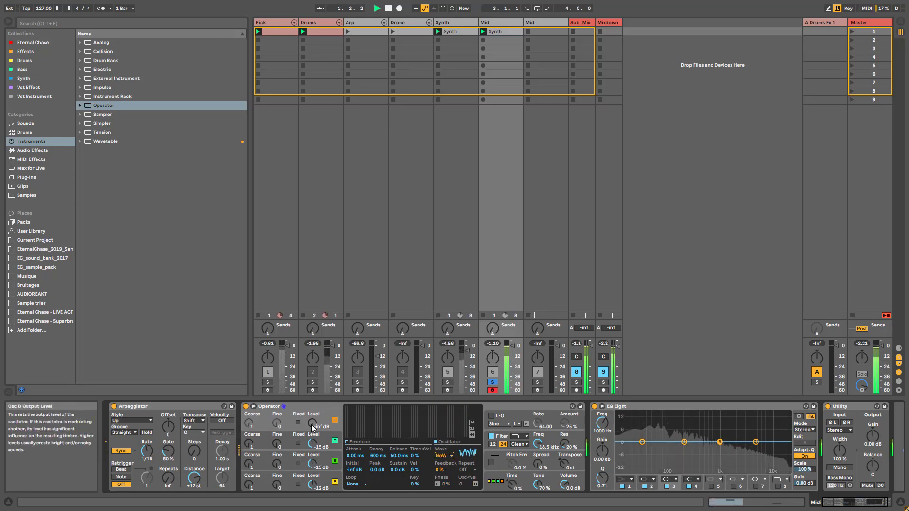
pyautogui.moveTo(313, 427); pyautogui.dragTo(313, 424)
pyautogui.click(333, 405)
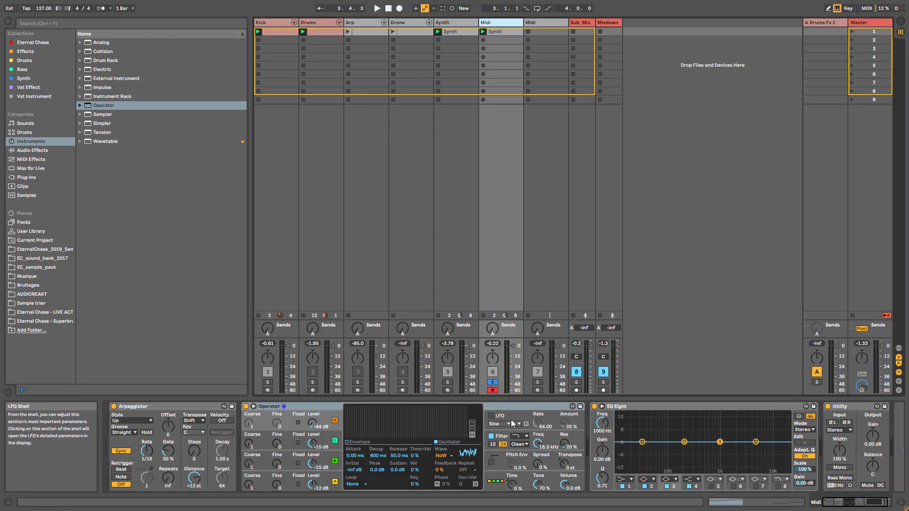
# - Switch Operator's filter circuit to MS2 and set the filter drive to 3.38 dB
pyautogui.click(525, 446)
pyautogui.click(518, 466)
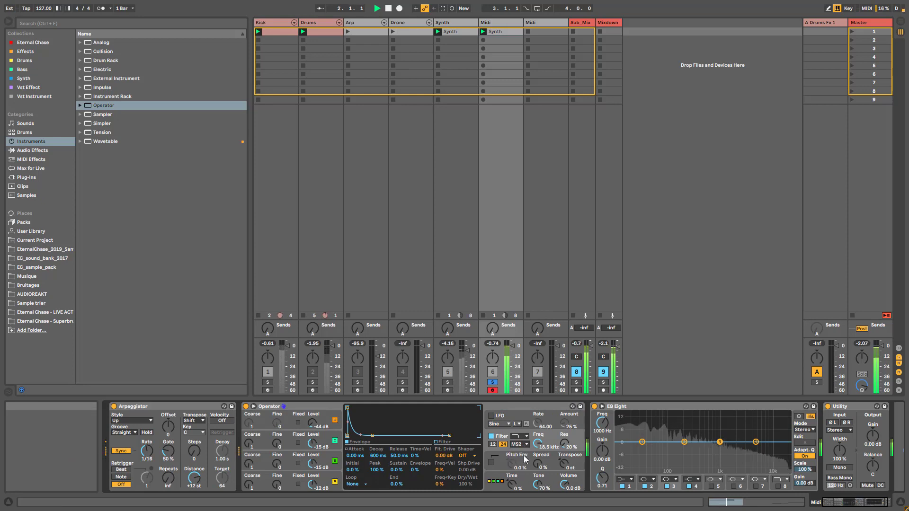
pyautogui.moveTo(440, 458); pyautogui.dragTo(440, 454)
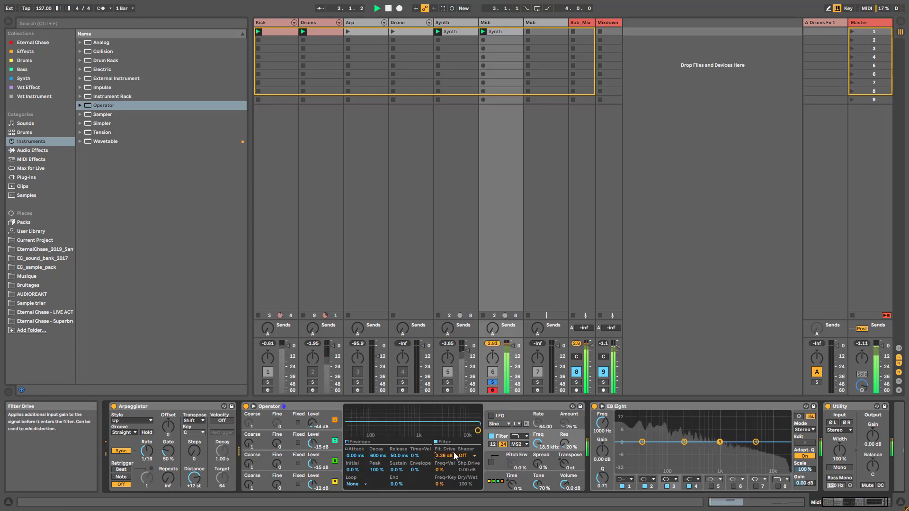
pyautogui.press('space')
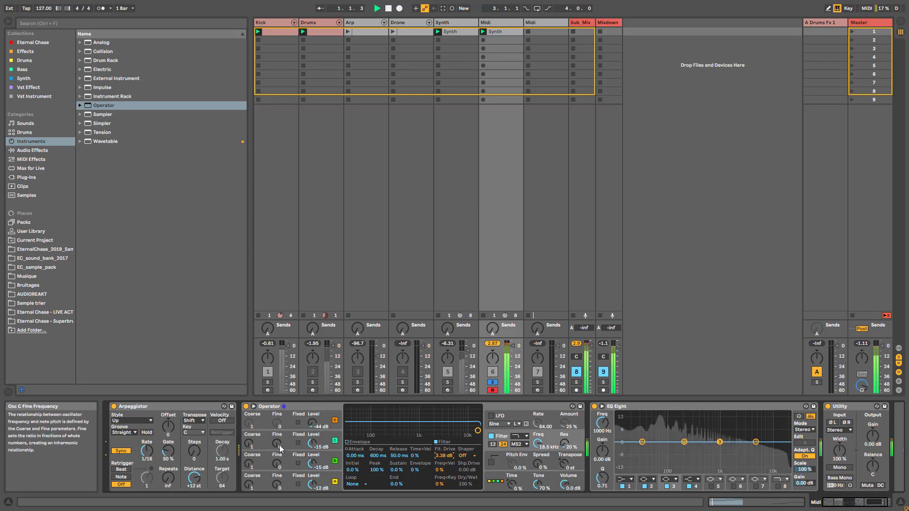
# - Set the Arpeggiator's gate to 80% and limit Operator to 1 voice, auditioning the result
pyautogui.moveTo(169, 459); pyautogui.dragTo(173, 452)
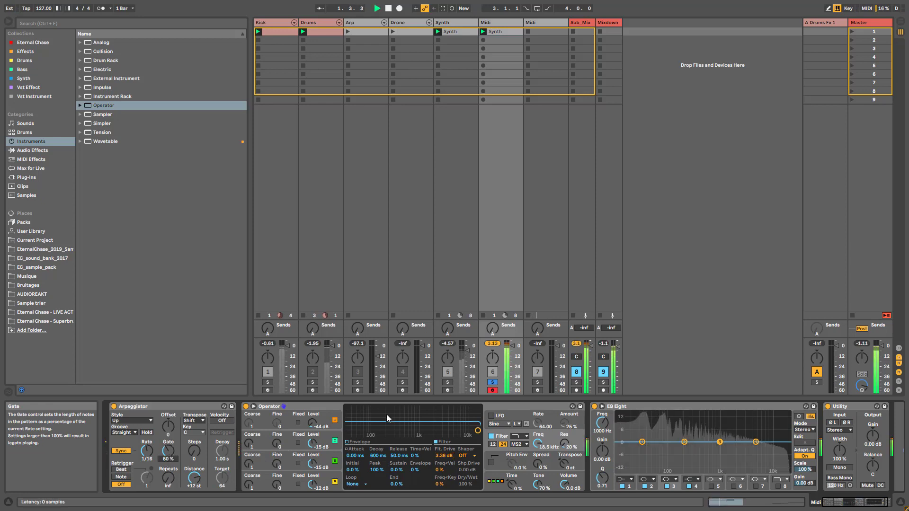
pyautogui.click(496, 487)
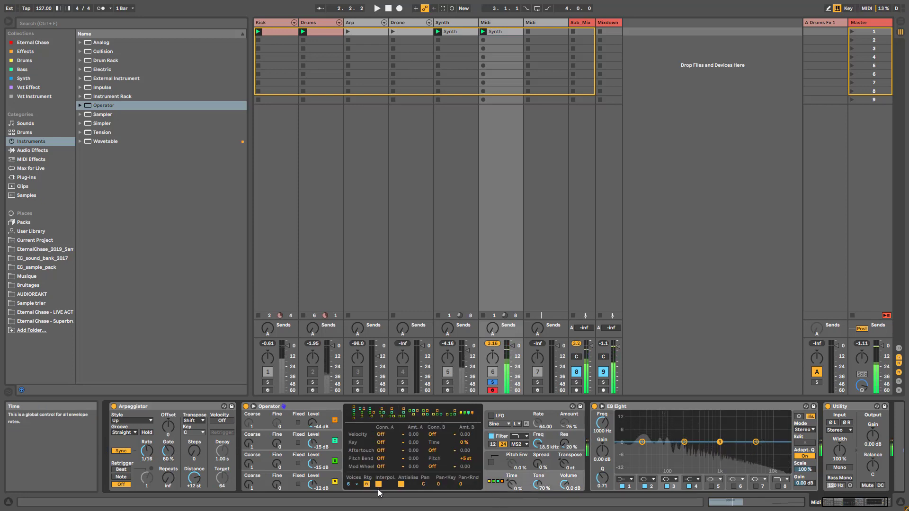
pyautogui.click(351, 484)
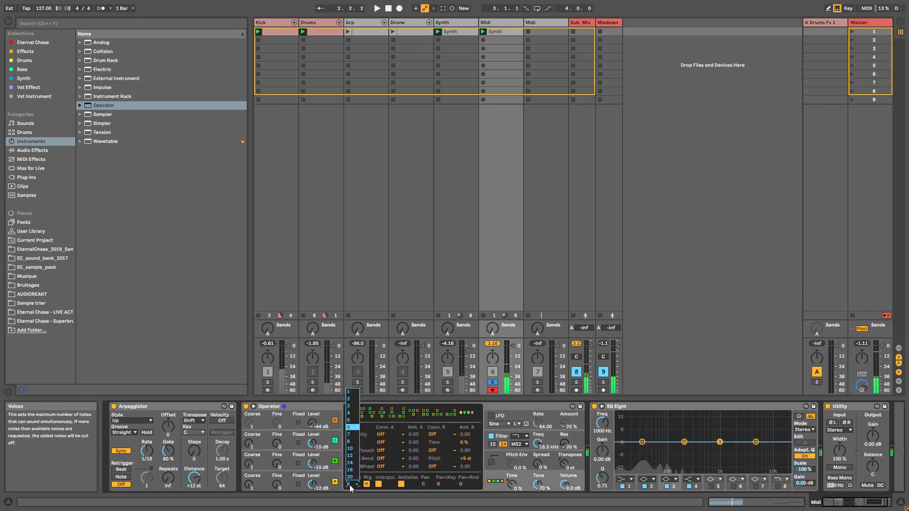
pyautogui.click(353, 398)
pyautogui.press('space')
pyautogui.press('space')
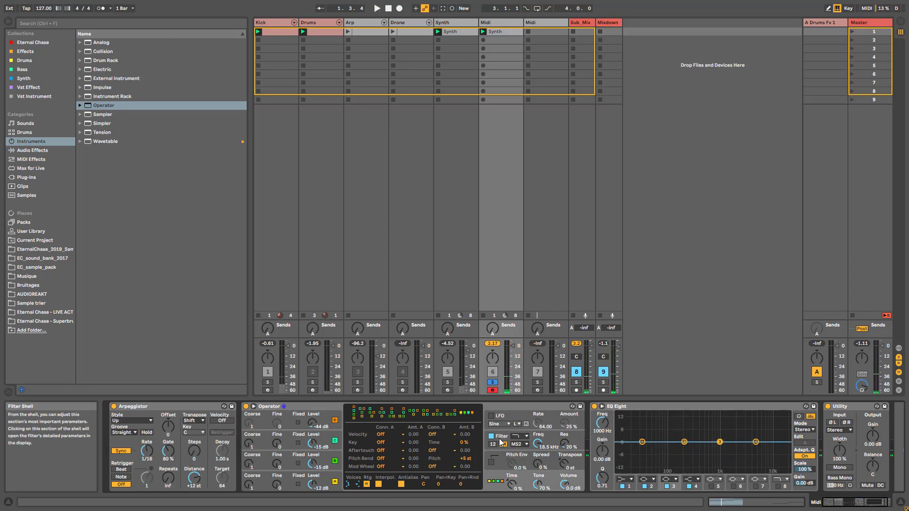
pyautogui.click(491, 469)
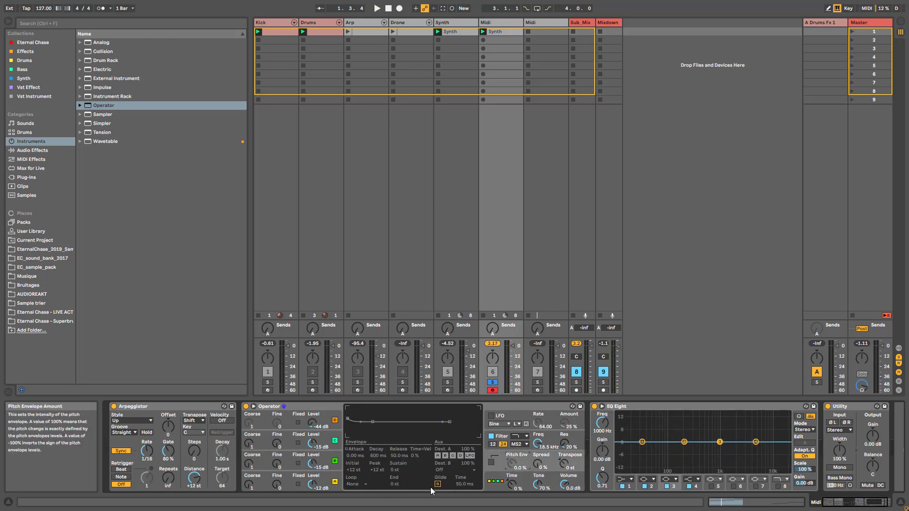
pyautogui.click(488, 448)
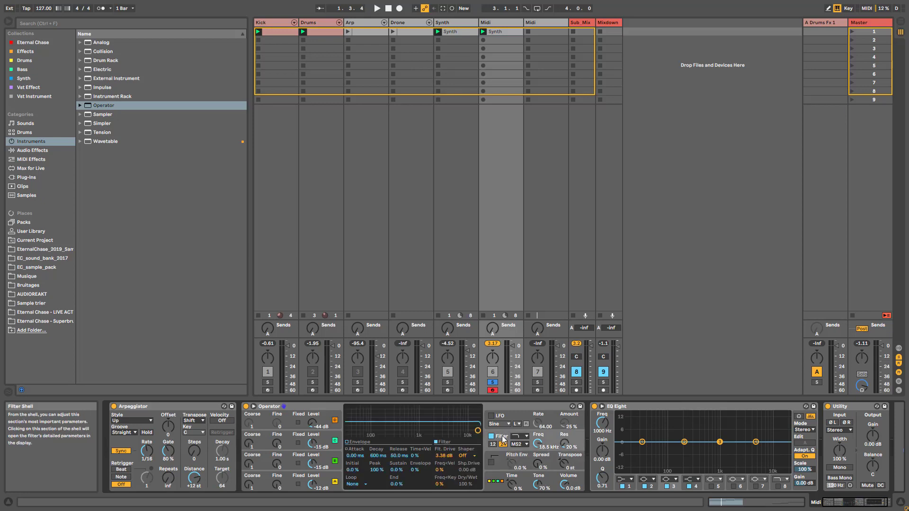
# - Detune Operator's oscillators during playback by setting the fine frequency of C to 20, B to 45 and A to 10
pyautogui.press('space')
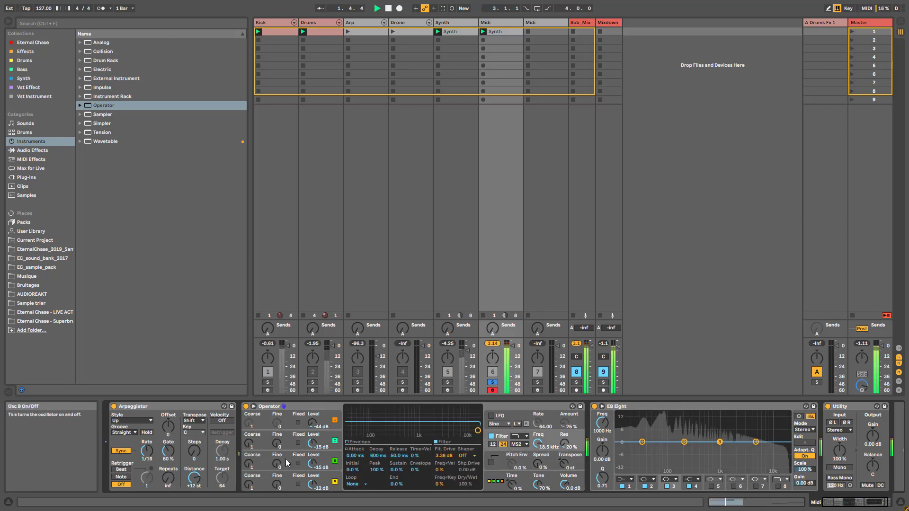
pyautogui.click(277, 448)
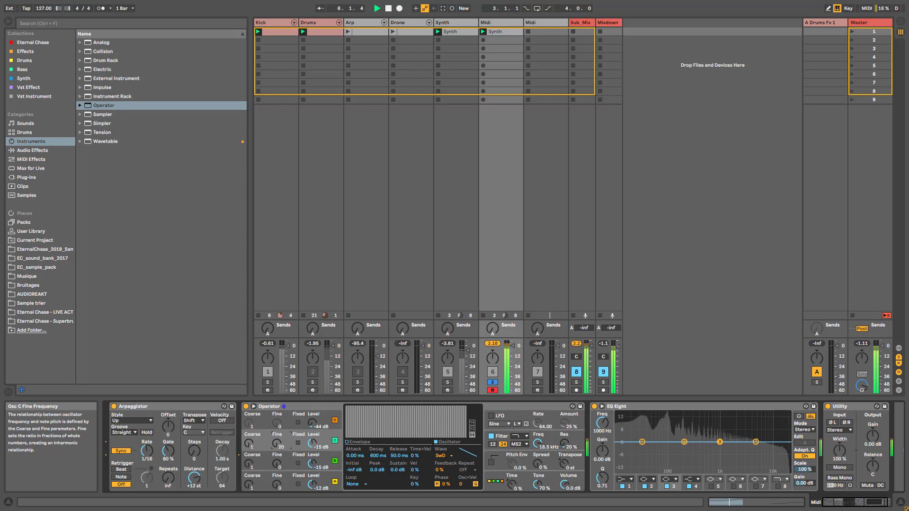
pyautogui.moveTo(279, 466); pyautogui.dragTo(279, 462)
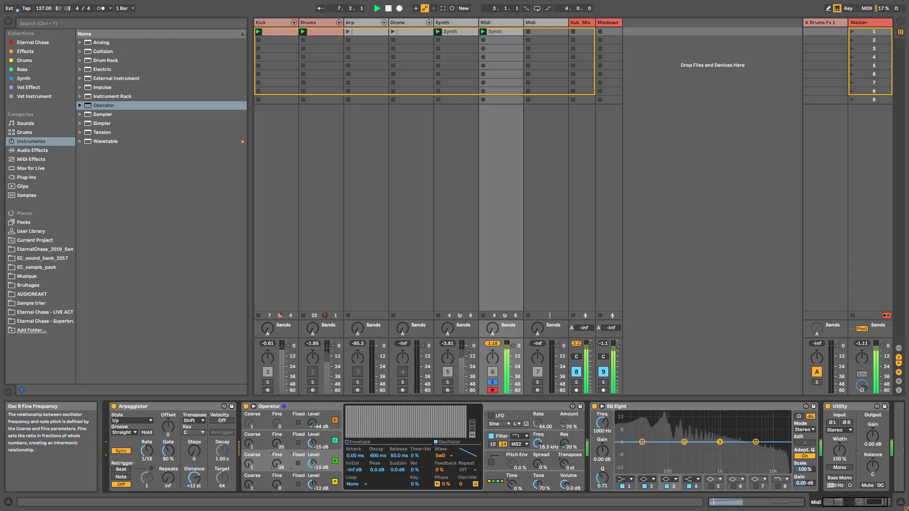
pyautogui.moveTo(278, 486); pyautogui.dragTo(278, 485)
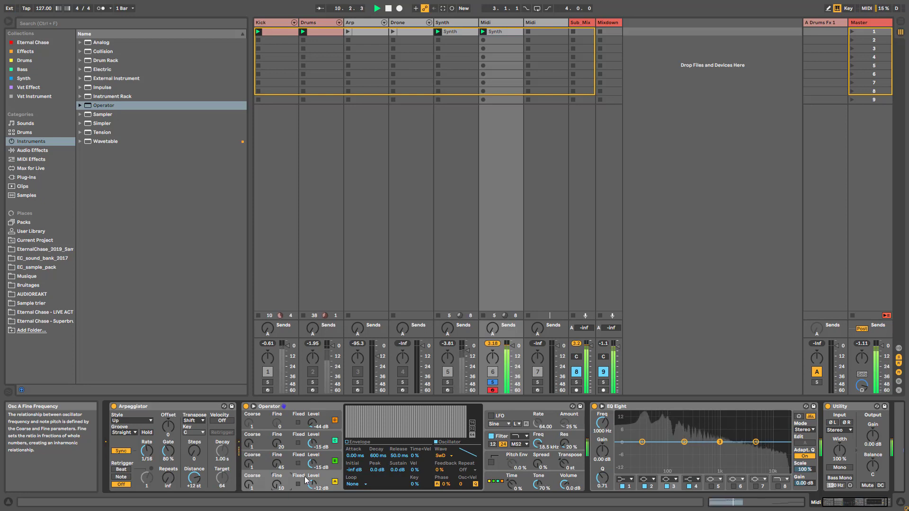
pyautogui.press('space')
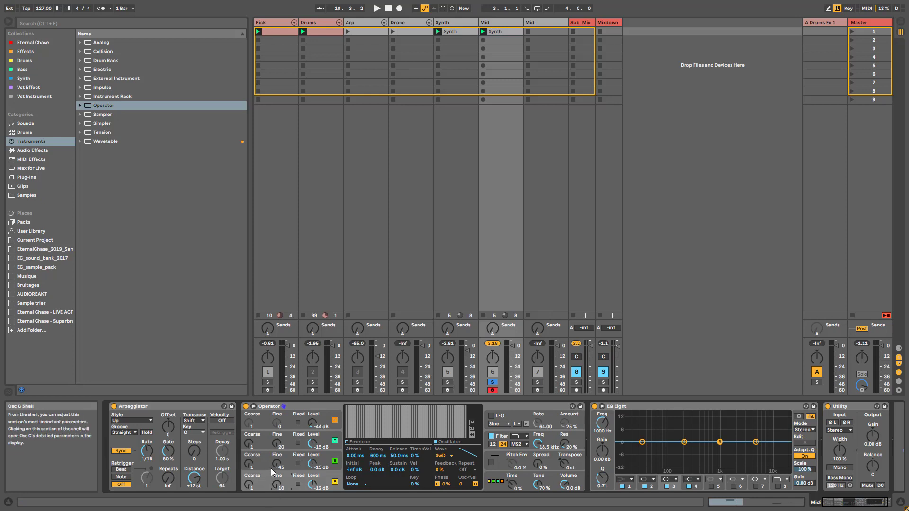
pyautogui.press('space')
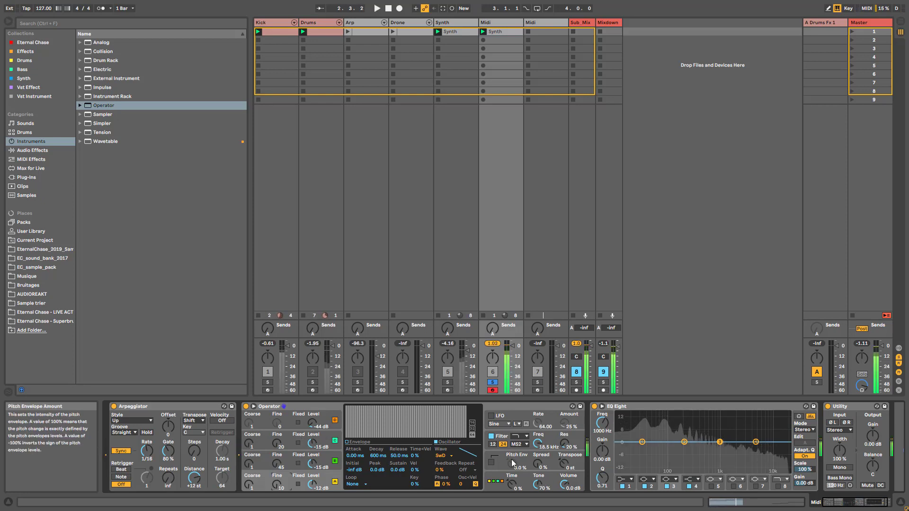
# - Turn EQ Eight's band 1 into a low cut at 144 Hz with a Q of 1.02
pyautogui.click(627, 479)
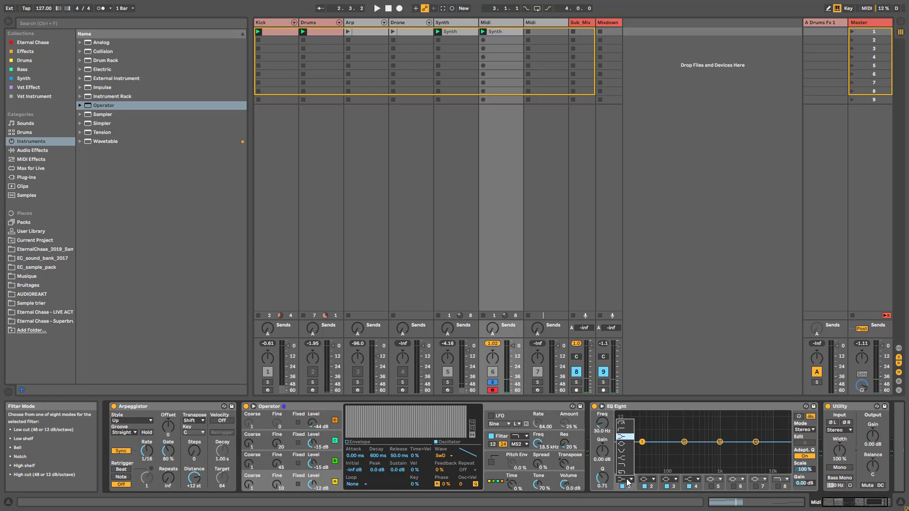
pyautogui.click(623, 432)
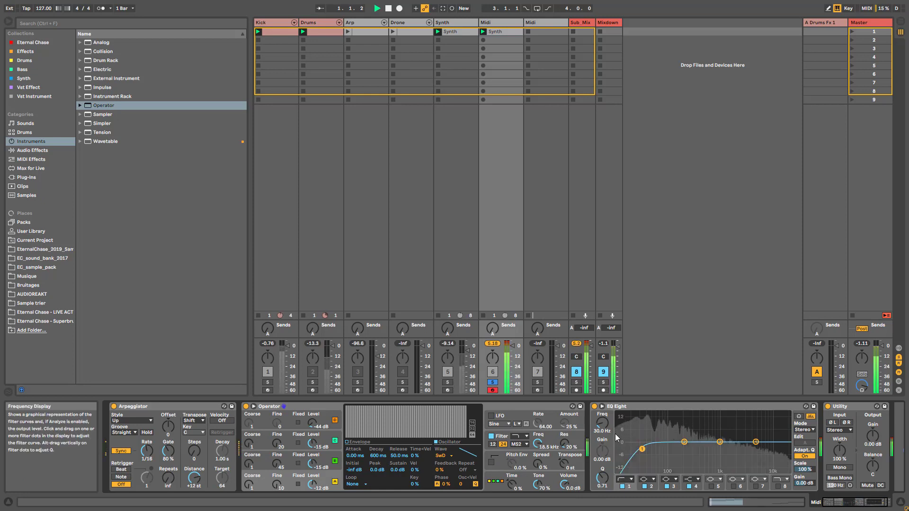
pyautogui.moveTo(602, 424); pyautogui.dragTo(602, 406)
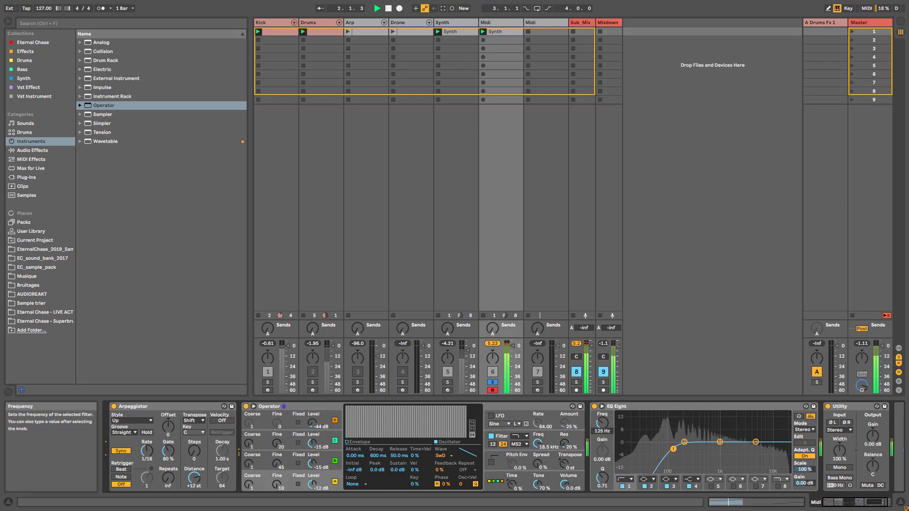
pyautogui.click(673, 448)
pyautogui.moveTo(673, 448); pyautogui.dragTo(676, 445)
pyautogui.press('space')
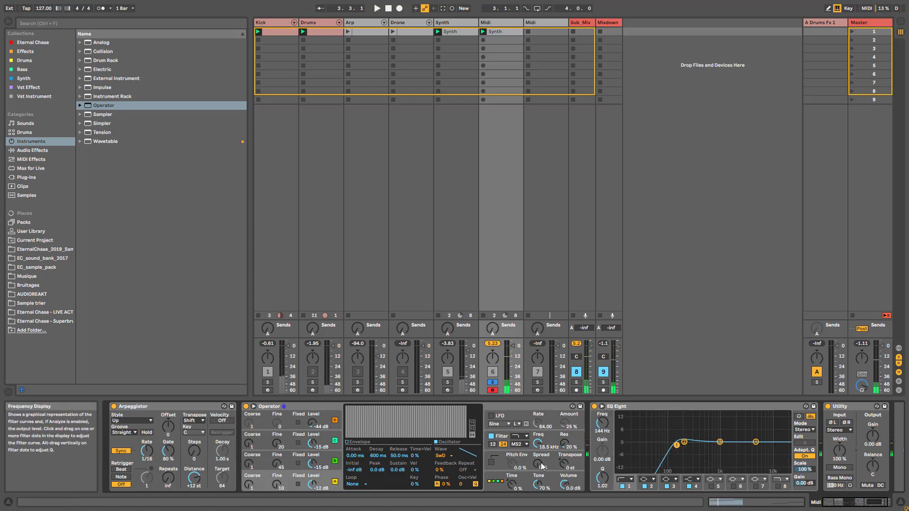
# - Try the +12 Pitch preset ahead of the Arpeggiator, audition it and remove the device again
pyautogui.click(32, 160)
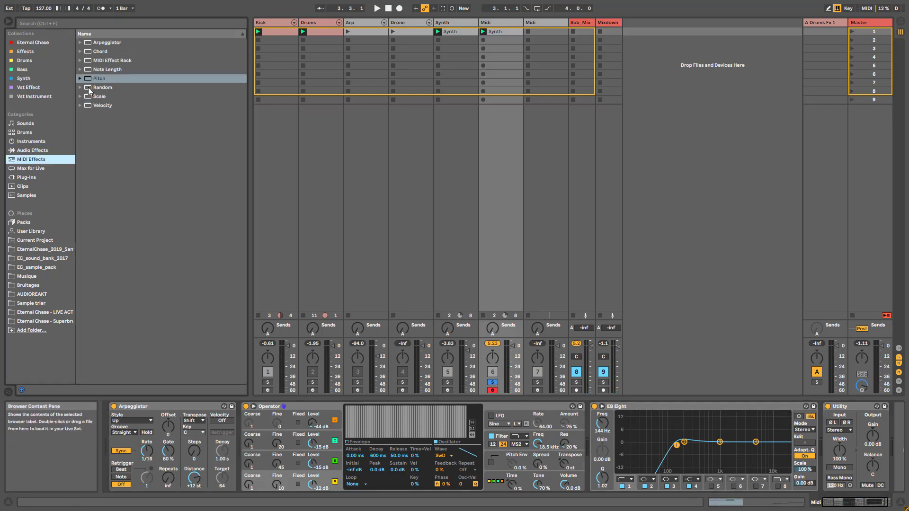
pyautogui.click(81, 79)
pyautogui.moveTo(115, 109); pyautogui.dragTo(113, 441)
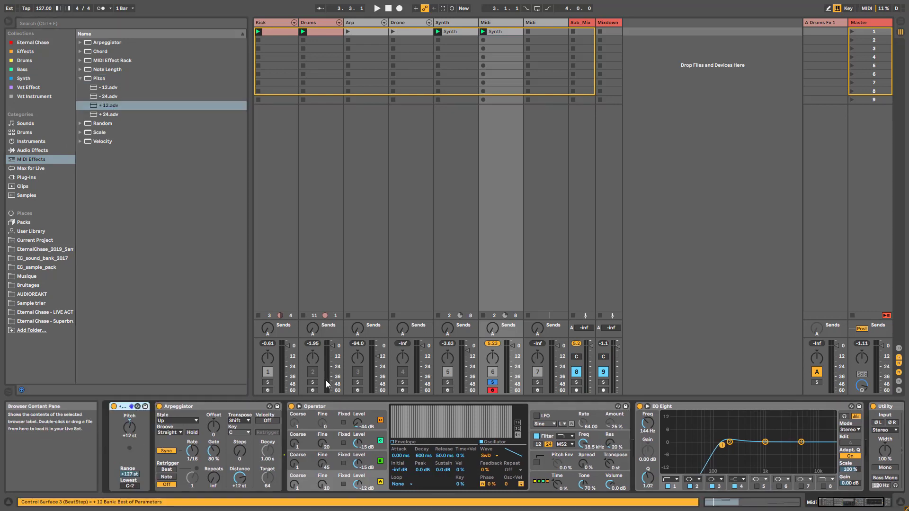
pyautogui.press('space')
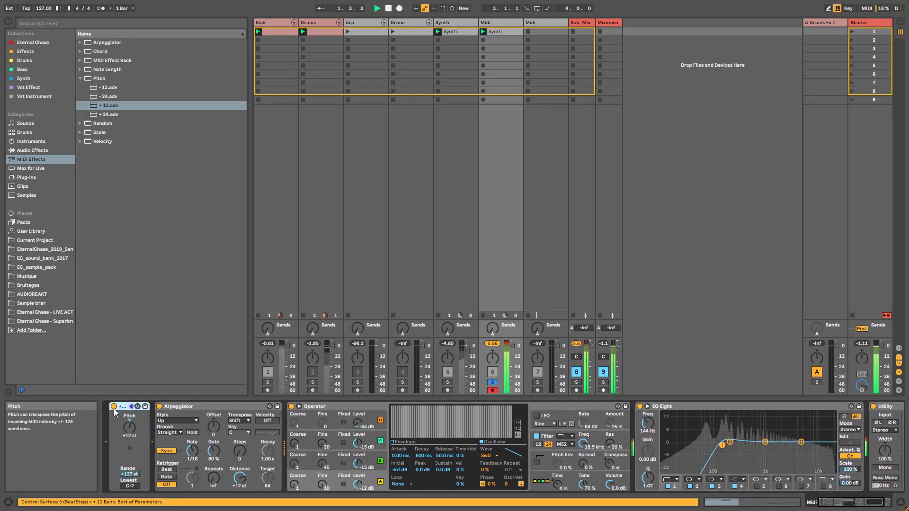
pyautogui.press('space')
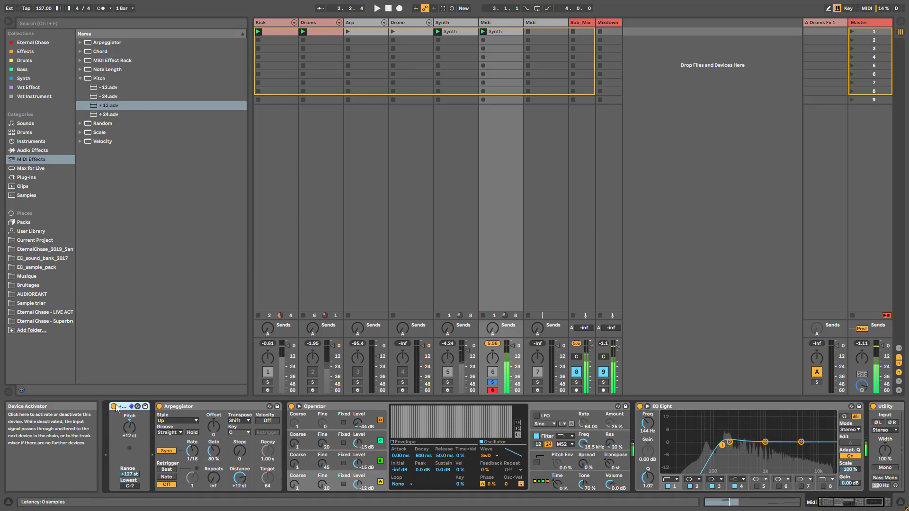
pyautogui.click(114, 406)
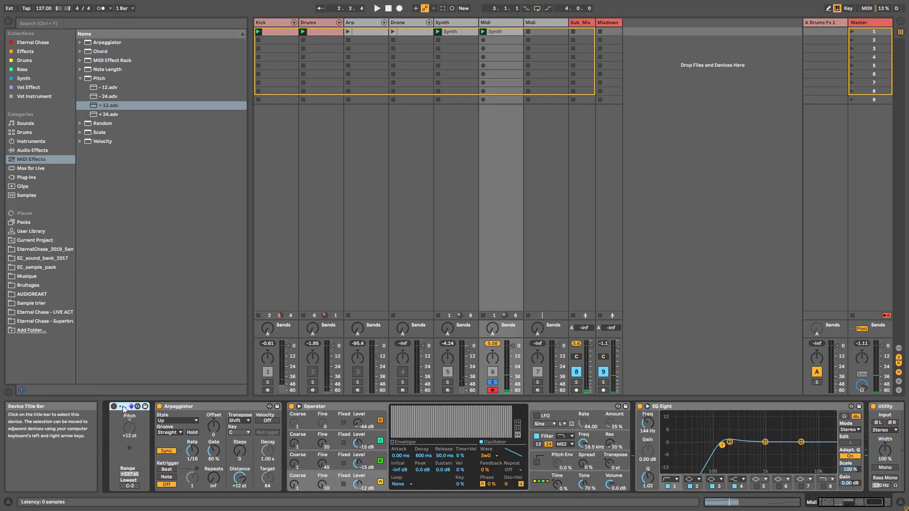
pyautogui.press('Delete')
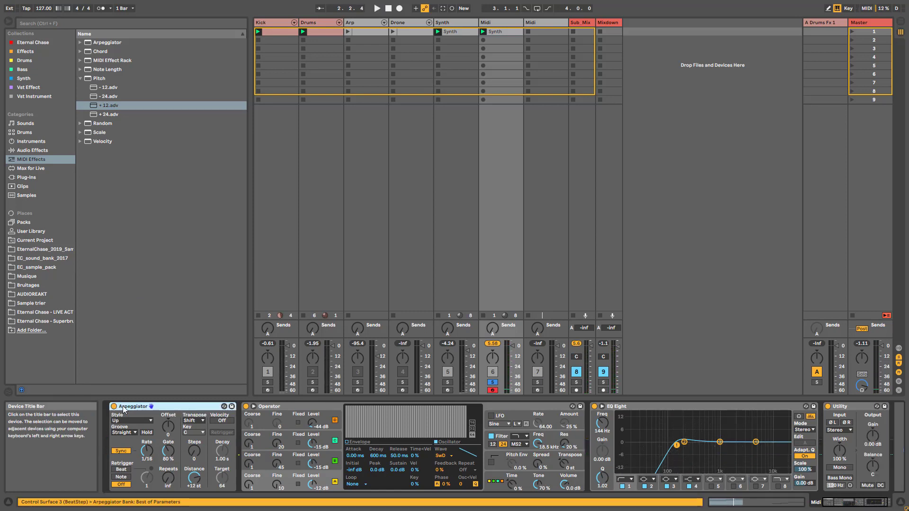
# - Lower Operator's overall volume to -7.6 dB during playback
pyautogui.click(303, 31)
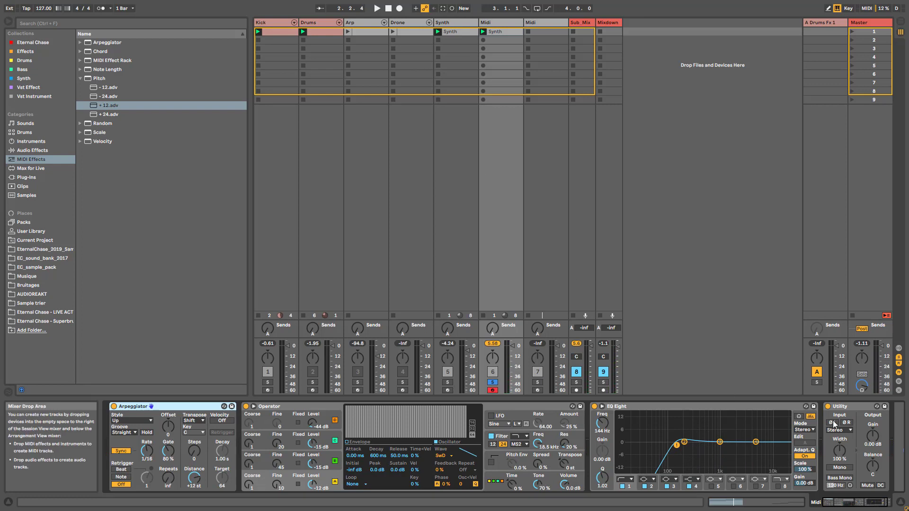
pyautogui.hscroll(2, 663, 473)
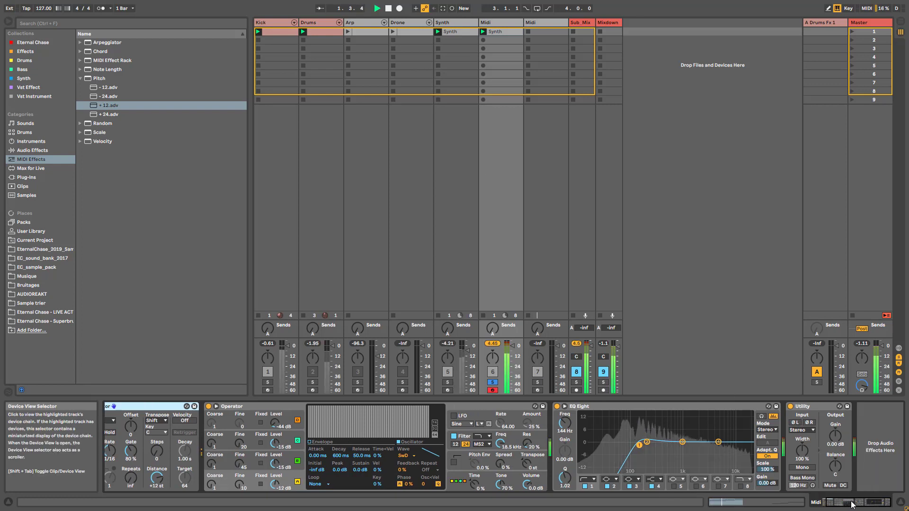
pyautogui.click(527, 487)
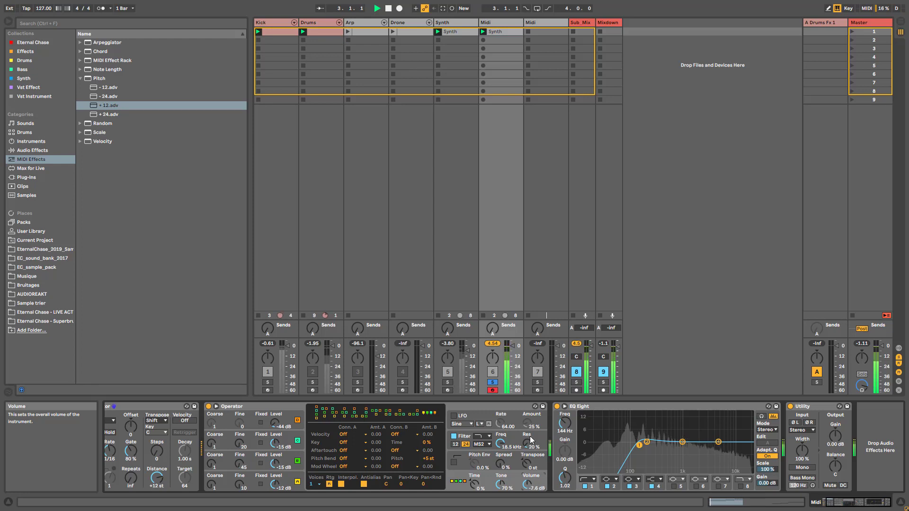
# - Insert the Reverb audio effect between EQ Eight and Utility and set its dry/wet to 33% while listening
pyautogui.click(33, 150)
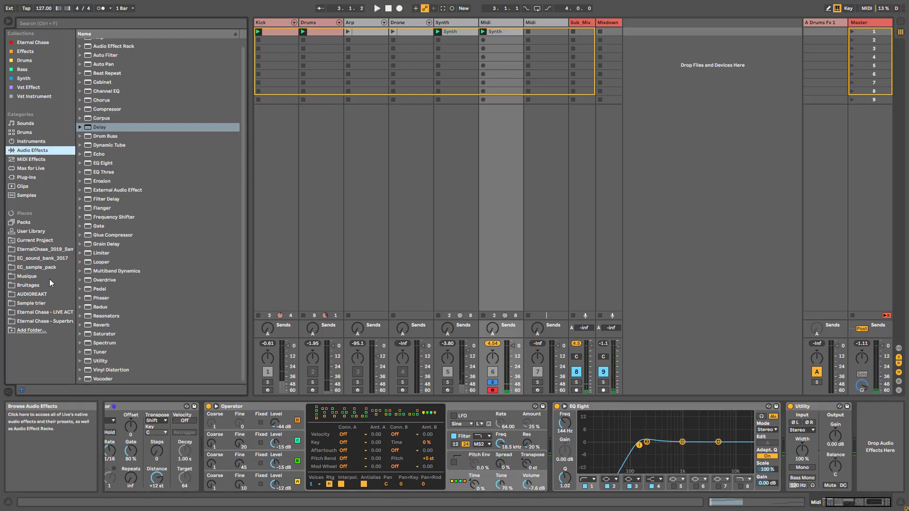
pyautogui.click(99, 326)
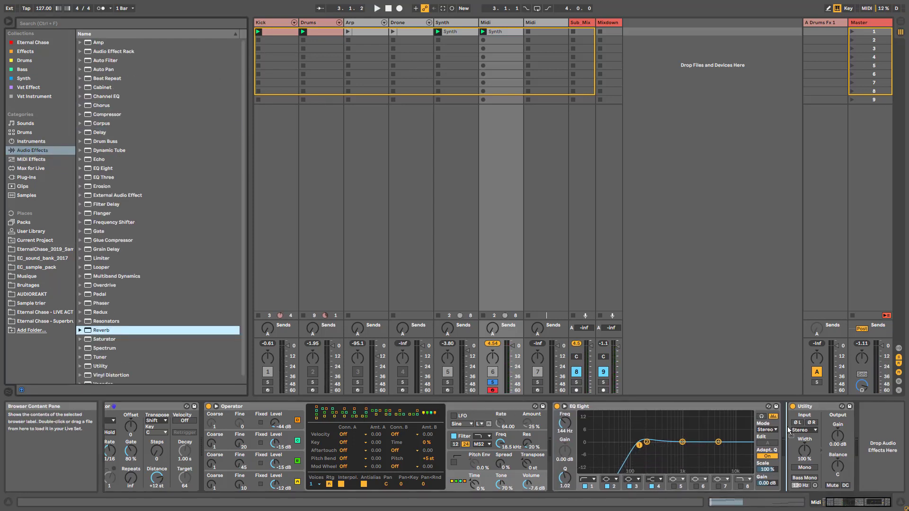
pyautogui.click(796, 478)
pyautogui.press('space')
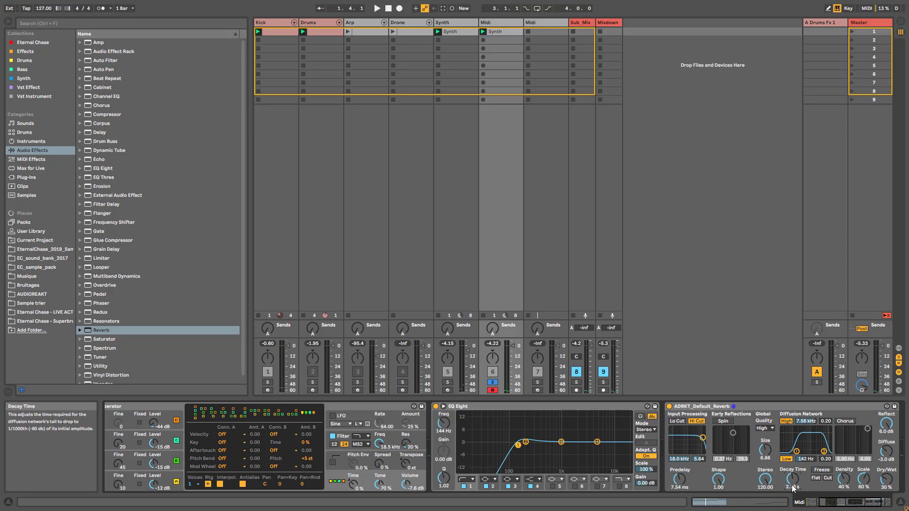
pyautogui.press('space')
pyautogui.moveTo(886, 479); pyautogui.dragTo(886, 477)
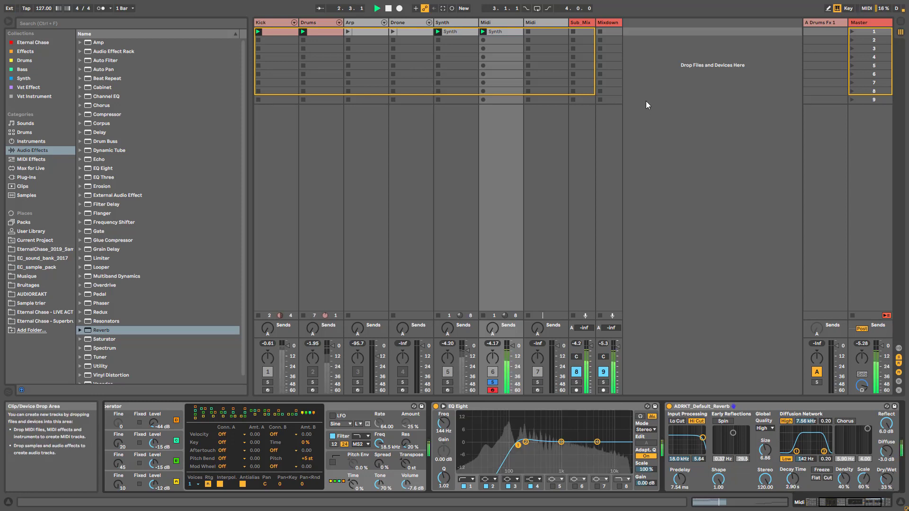
pyautogui.press('space')
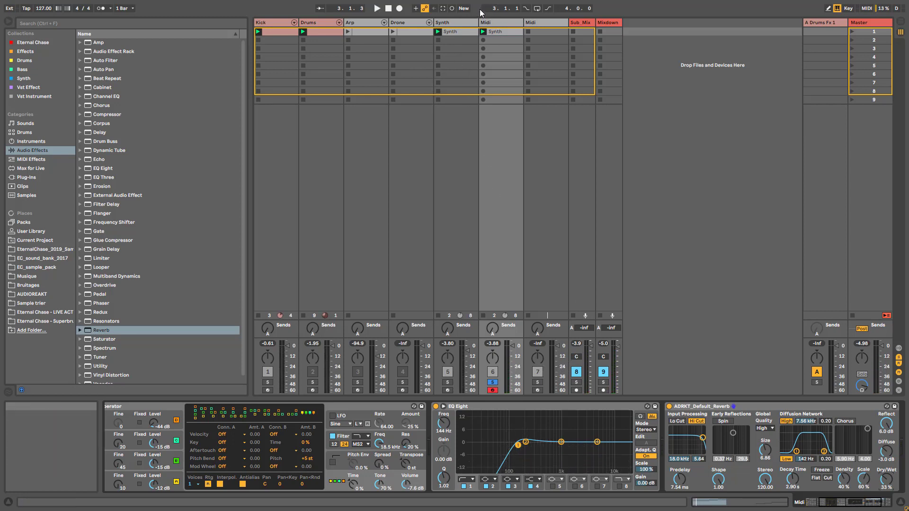
# - Copy the AYNIL_FatSynth rack from the Synth track to the new Midi track before the reverb and compare the sound without it
pyautogui.click(462, 23)
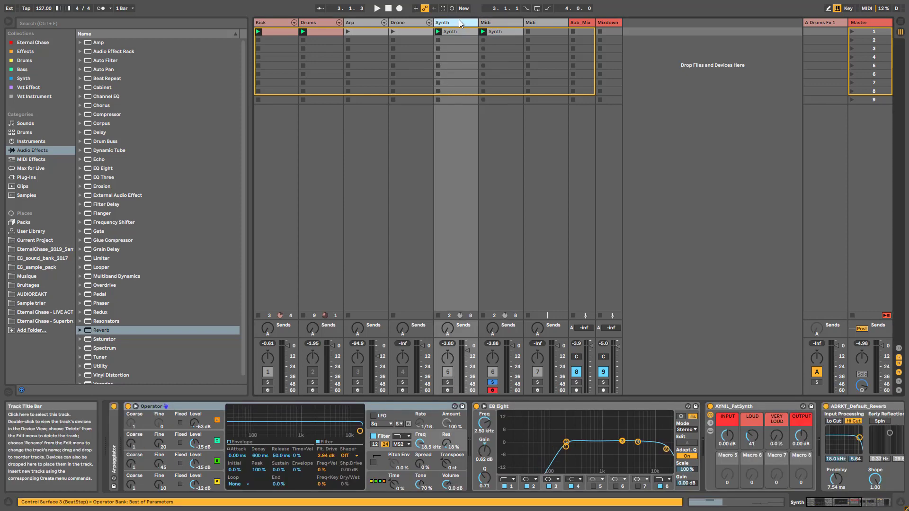
pyautogui.click(740, 405)
pyautogui.click(507, 23)
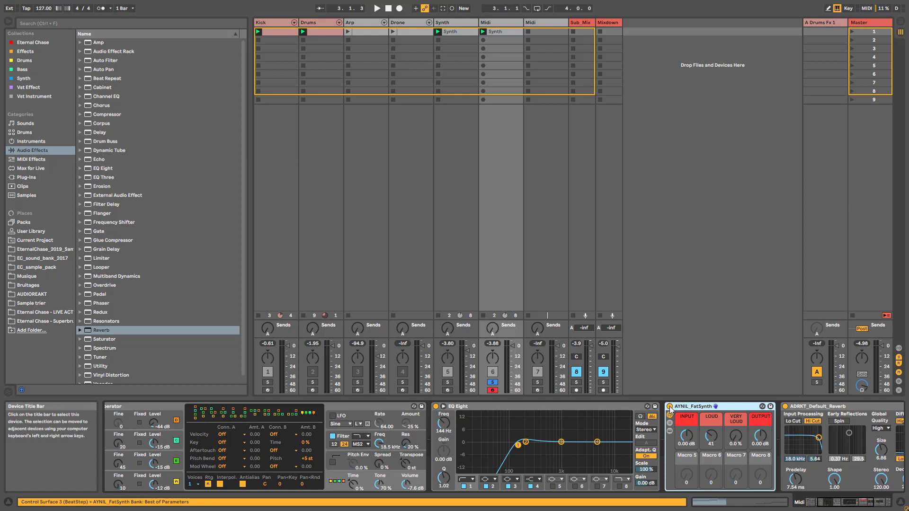
pyautogui.click(669, 407)
pyautogui.press('space')
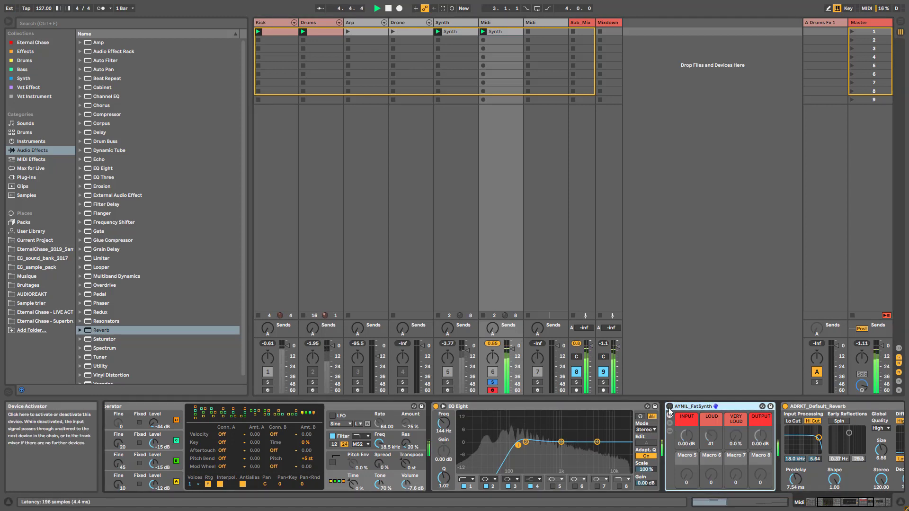
# - Lower the level of Operator's noise oscillator D to -56 dB
pyautogui.moveTo(154, 423); pyautogui.dragTo(154, 436)
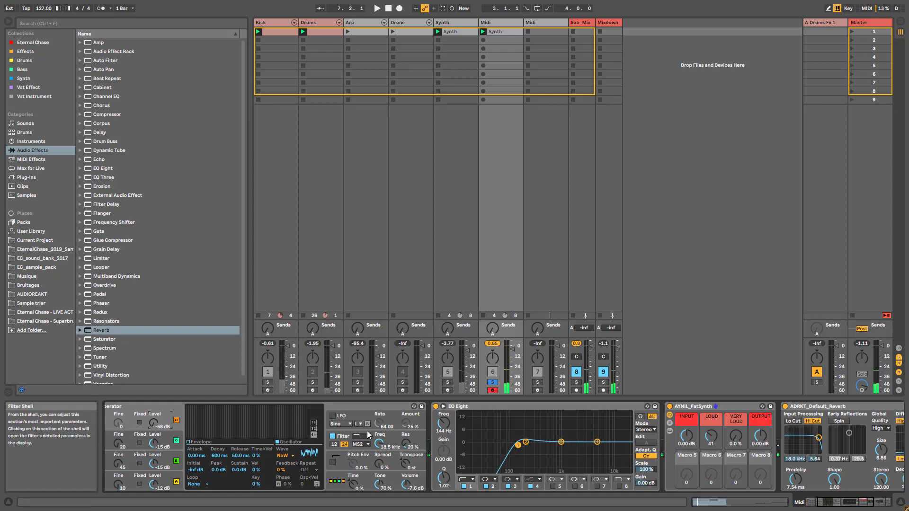
pyautogui.moveTo(798, 503); pyautogui.dragTo(809, 503)
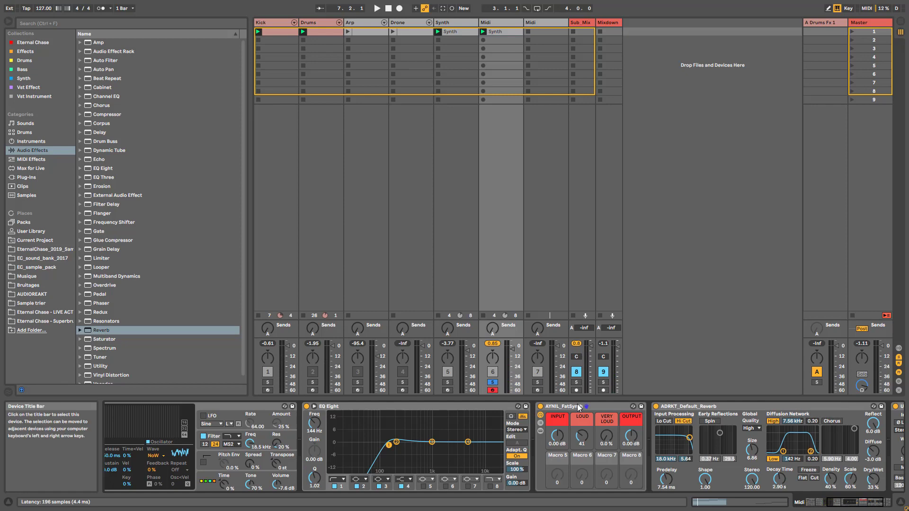
# - Show the devices inside the new Midi track's AYNIL_FatSynth rack and examine its Multiband Dynamics and Saturator settings
pyautogui.click(157, 409)
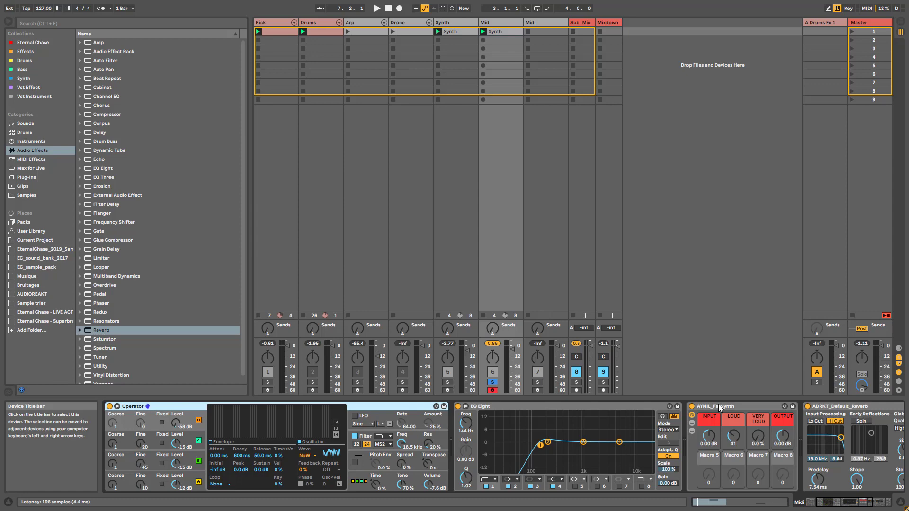
pyautogui.moveTo(835, 501); pyautogui.dragTo(848, 501)
pyautogui.click(544, 407)
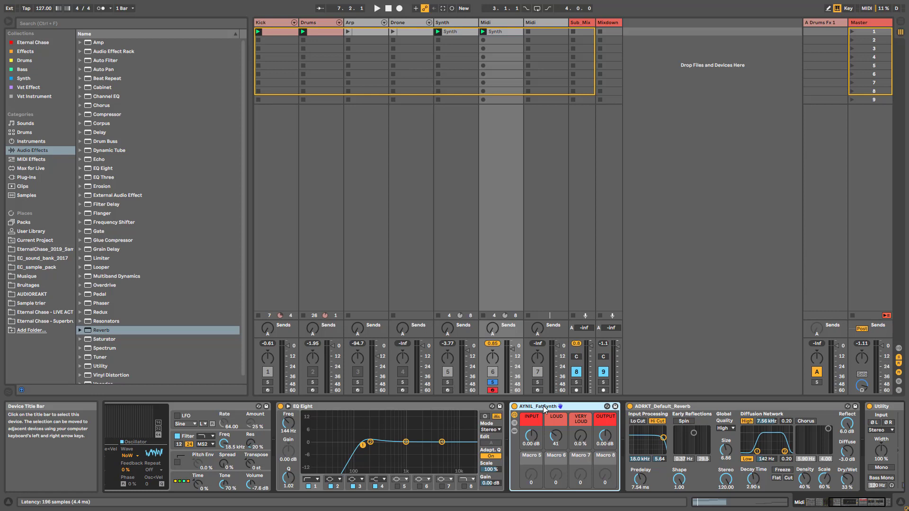
pyautogui.click(514, 431)
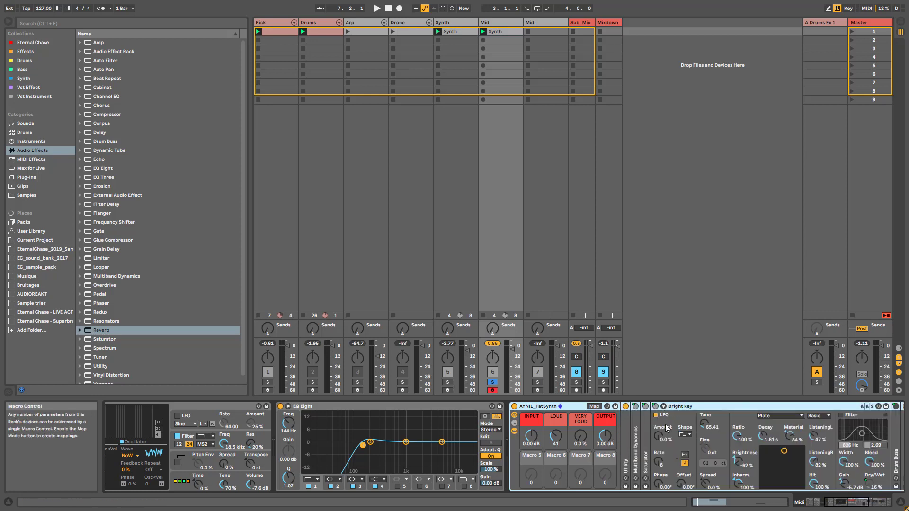
pyautogui.doubleClick(677, 409)
pyautogui.doubleClick(637, 453)
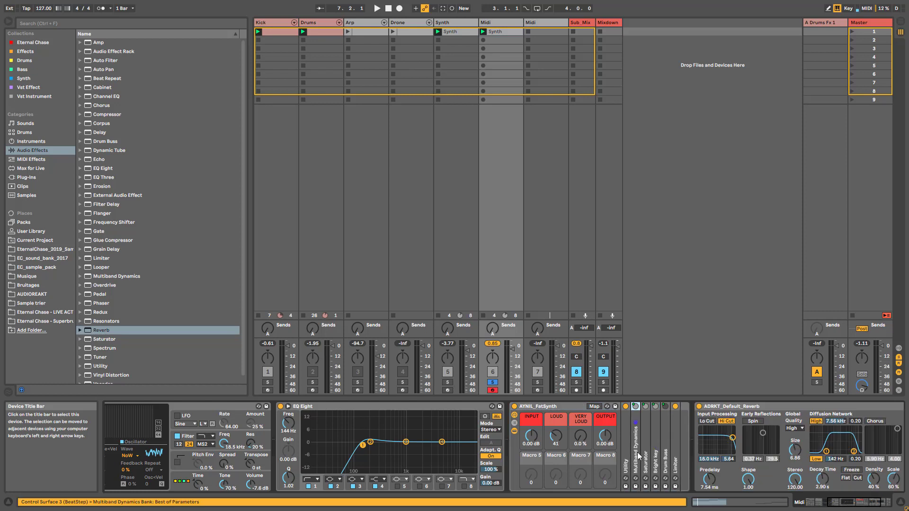
pyautogui.click(856, 506)
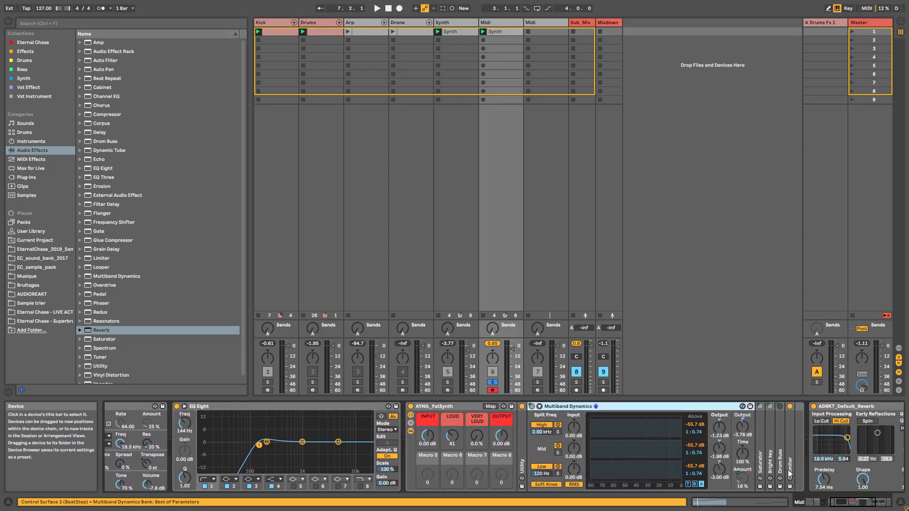
pyautogui.doubleClick(759, 454)
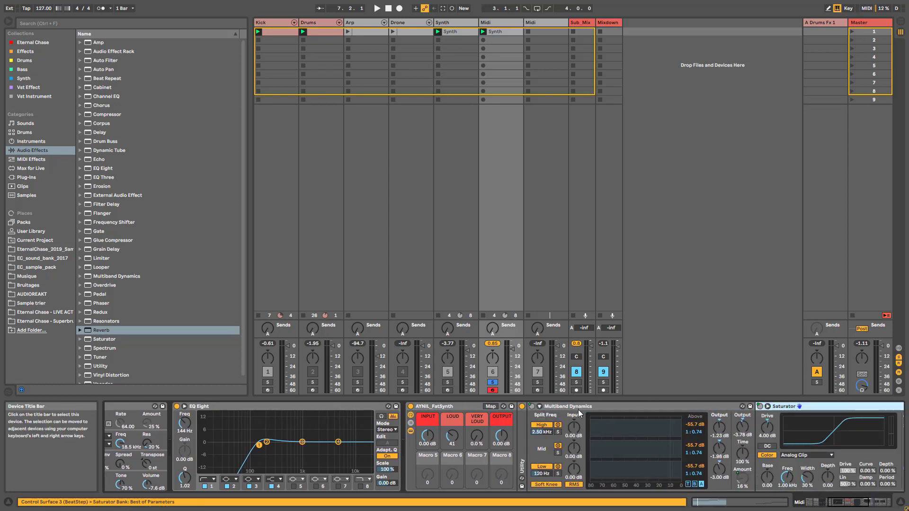
pyautogui.click(851, 504)
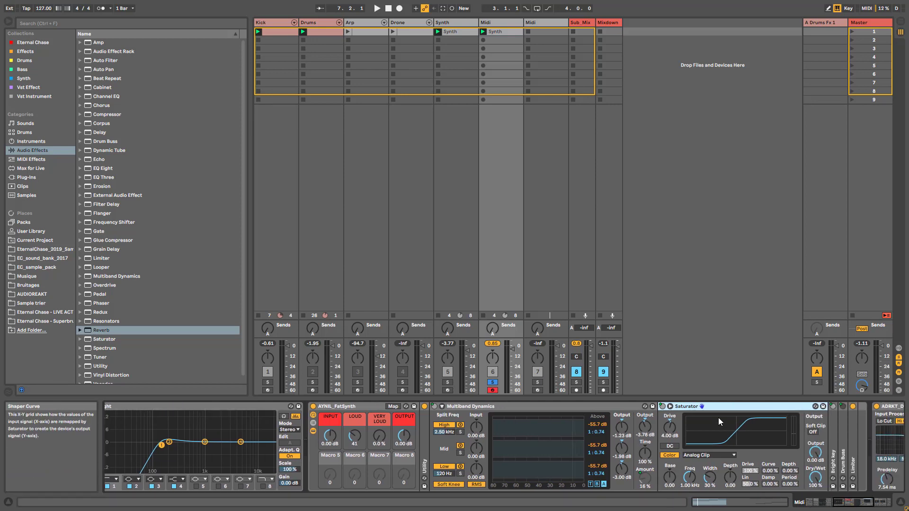
# - Examine the FatSynth rack's Bright key and Drum Buss devices and hide the rack's device chain again
pyautogui.doubleClick(837, 445)
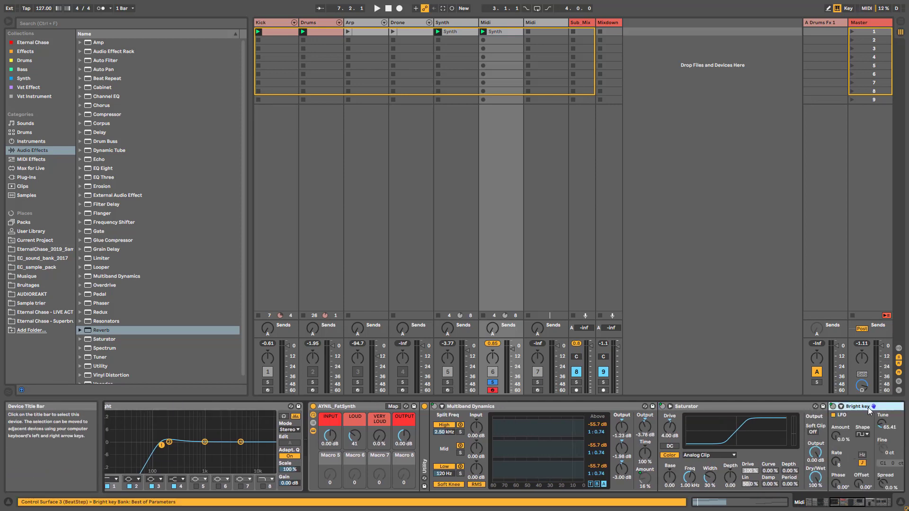
pyautogui.click(855, 506)
pyautogui.click(858, 505)
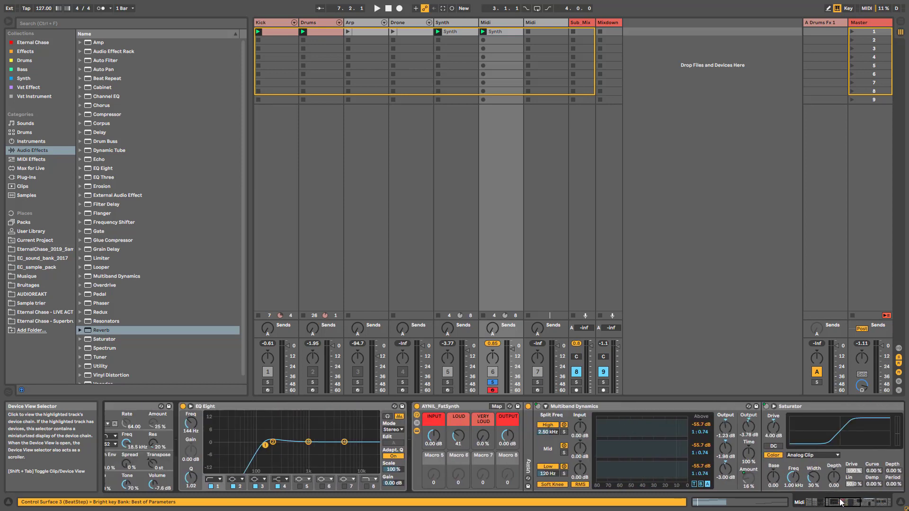
pyautogui.moveTo(845, 503); pyautogui.dragTo(872, 504)
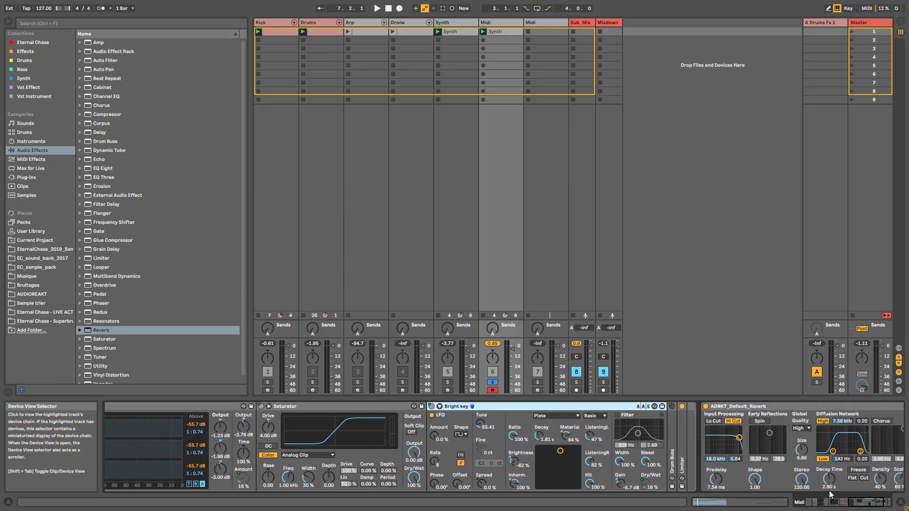
pyautogui.doubleClick(672, 438)
pyautogui.click(827, 501)
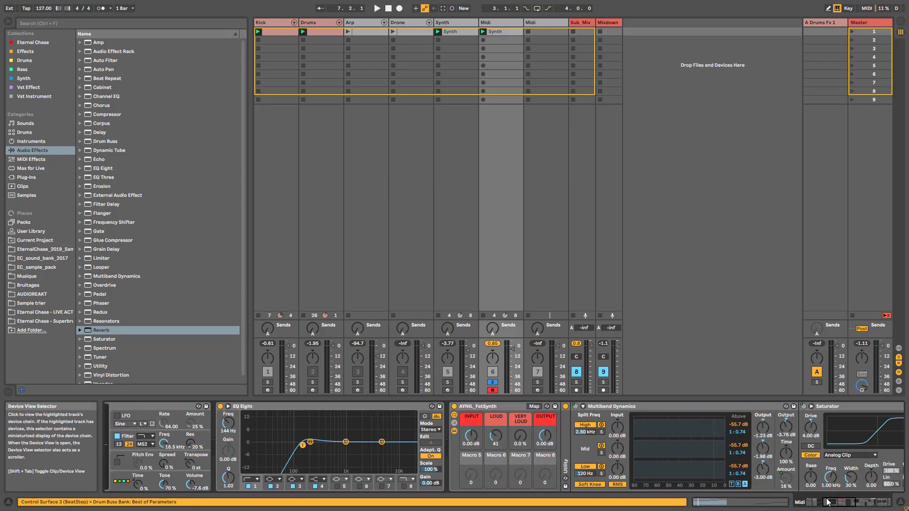
pyautogui.click(455, 432)
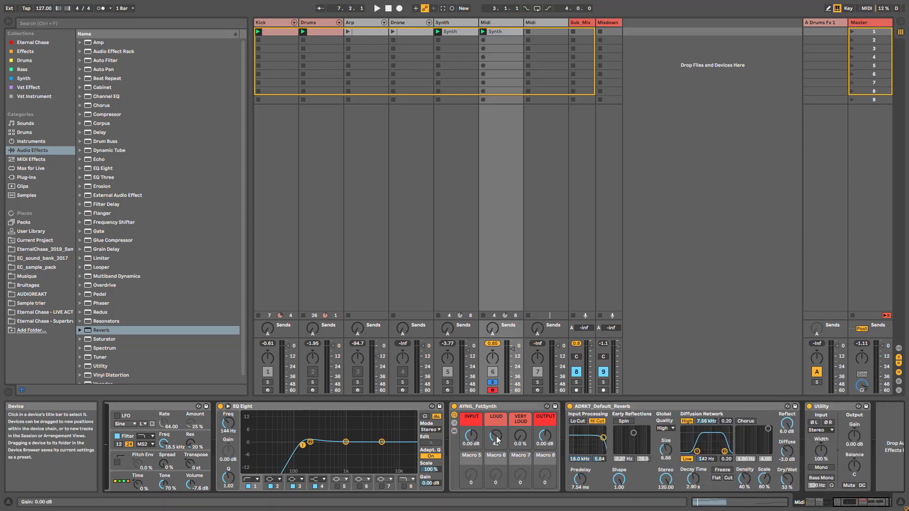
# - Set the FatSynth rack's LOUD macro to 40 and its VERY LOUD macro to 35% while listening to the sound
pyautogui.press('space')
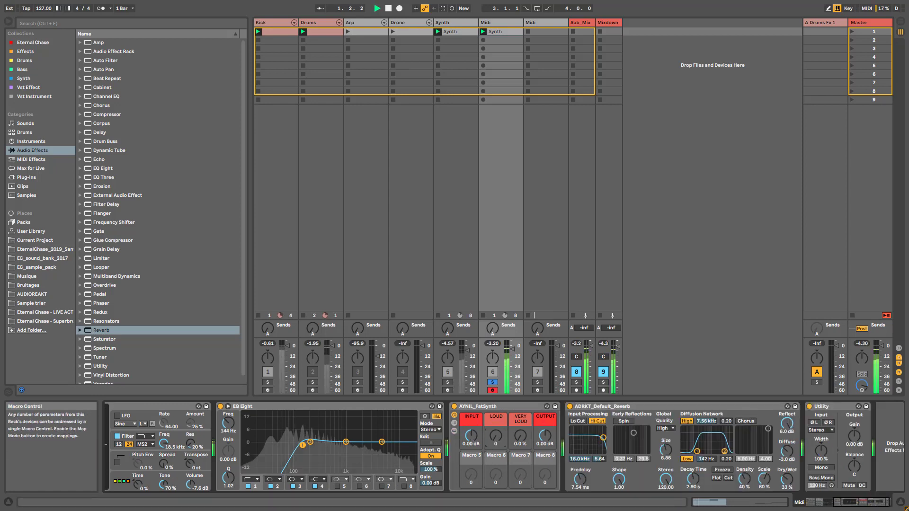
pyautogui.moveTo(496, 435); pyautogui.dragTo(496, 435)
pyautogui.moveTo(520, 436); pyautogui.dragTo(520, 411)
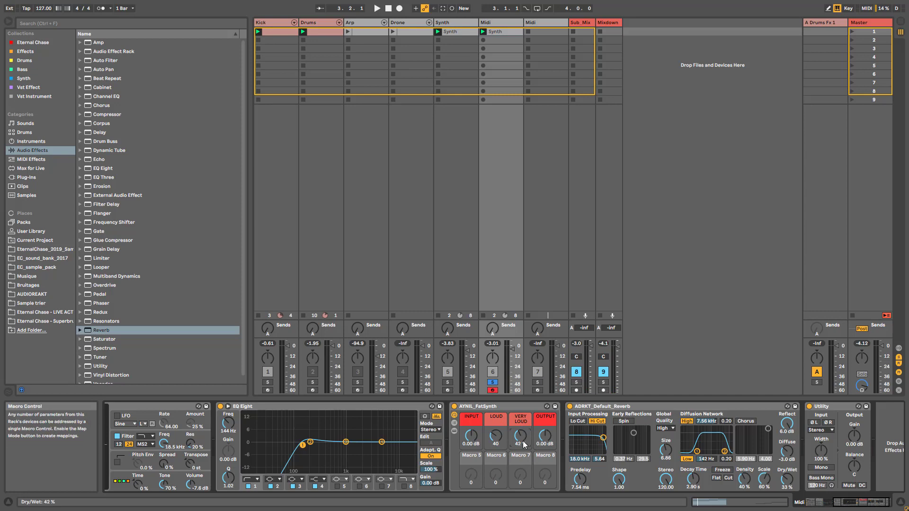
pyautogui.moveTo(522, 441); pyautogui.dragTo(523, 466)
pyautogui.press('space')
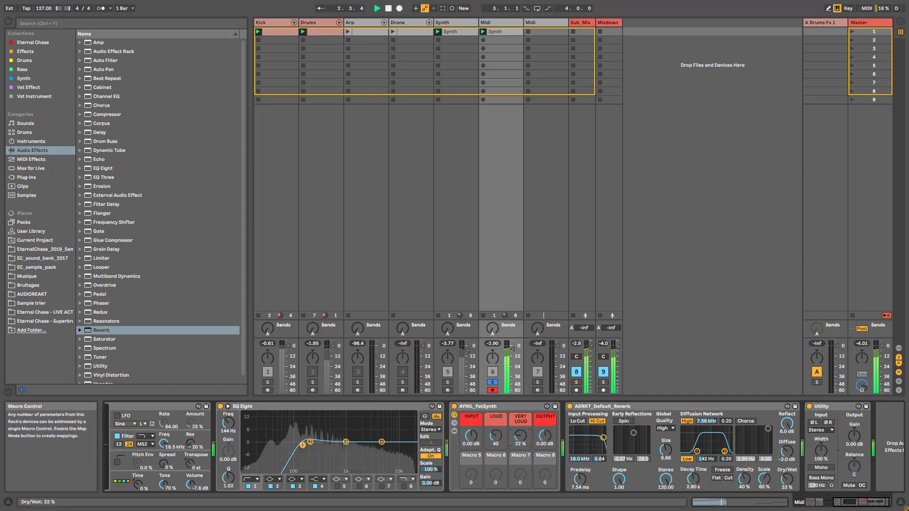
pyautogui.press('space')
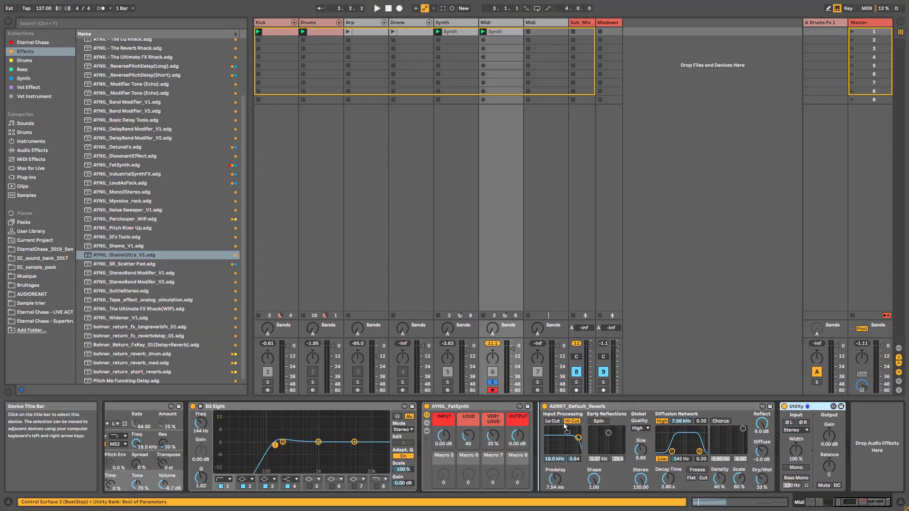
# - Move Utility between the FatSynth rack and the reverb and group it into an audio effect rack with visible macro controls
pyautogui.click(563, 422)
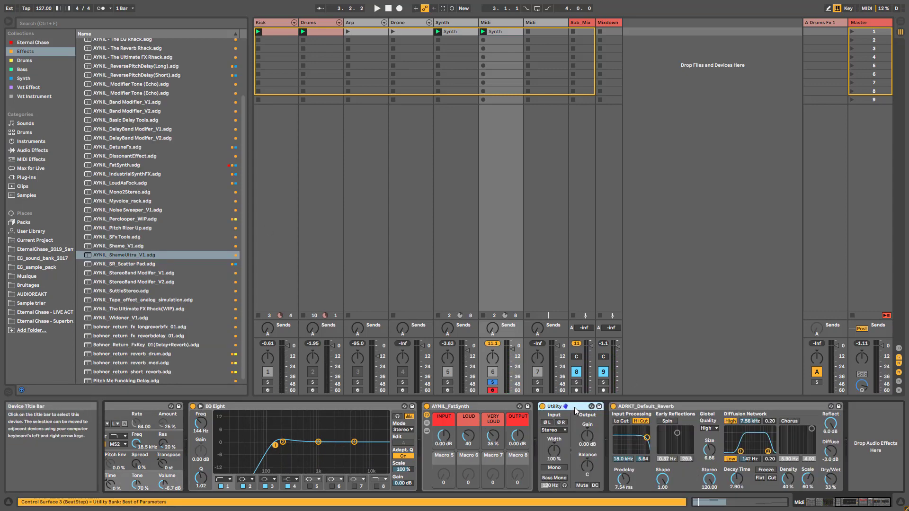
pyautogui.hotkey('ctrl', 'g')
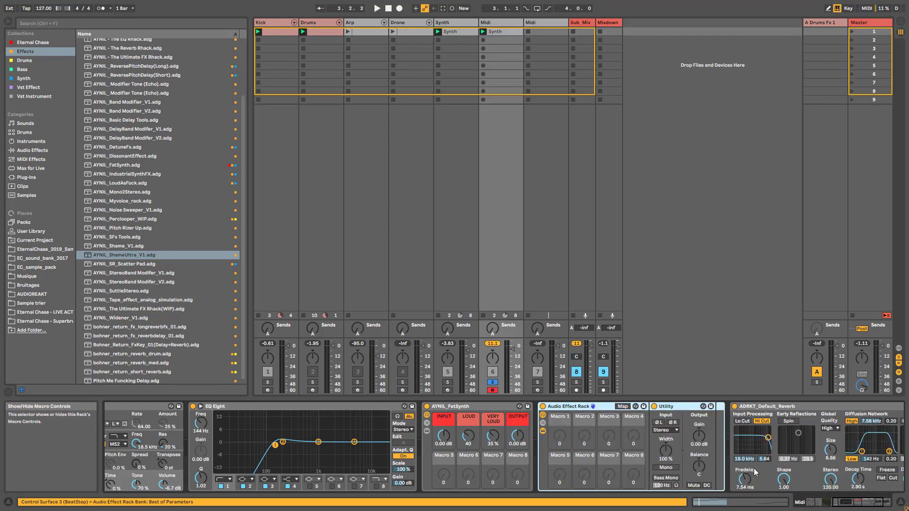
pyautogui.click(544, 415)
# - Map Utility's gain to Macro 1 of the new rack, rename that macro INPUT and fold the Utility device
pyautogui.rightClick(638, 436)
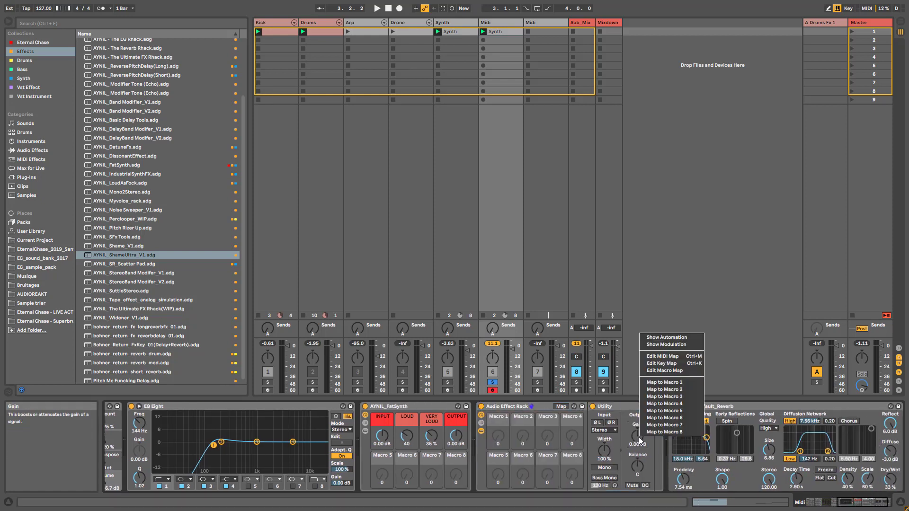
pyautogui.click(661, 385)
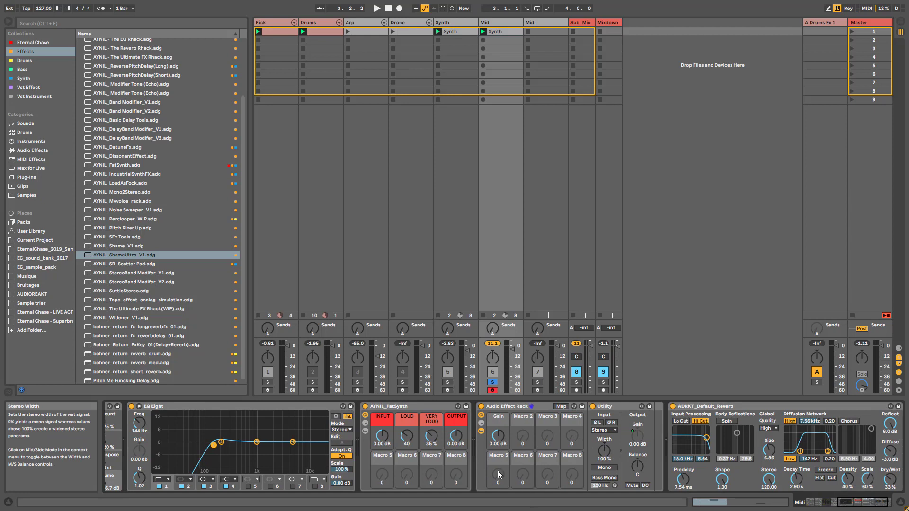
pyautogui.click(504, 422)
pyautogui.hotkey('ctrl', 'r')
pyautogui.press('capslock')
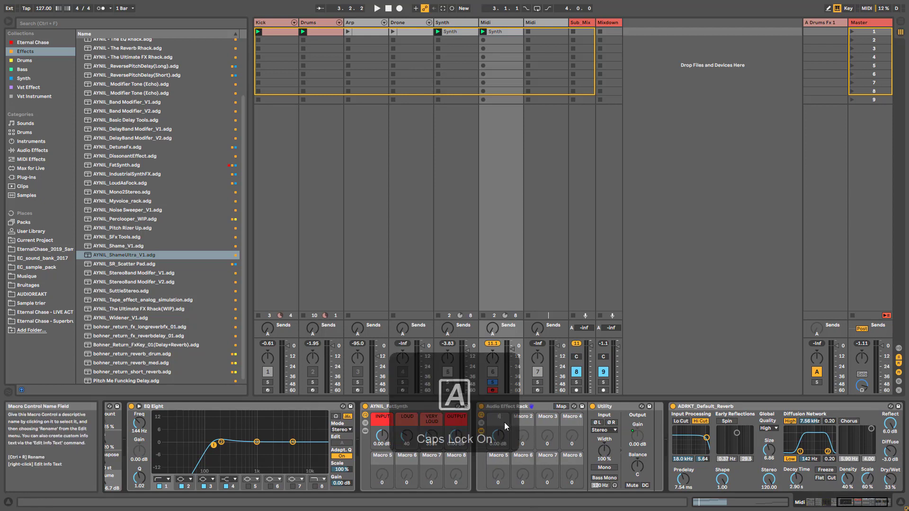
pyautogui.write('INPUT')
pyautogui.press('Return')
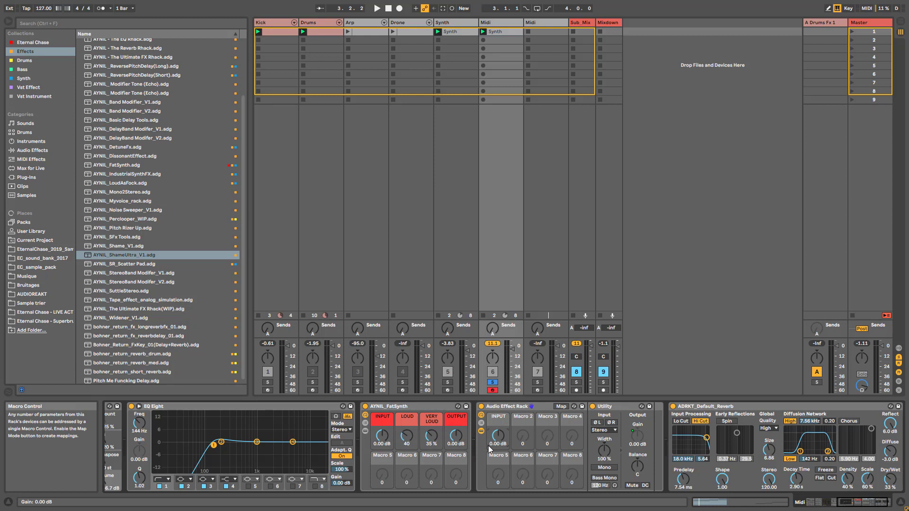
pyautogui.doubleClick(600, 408)
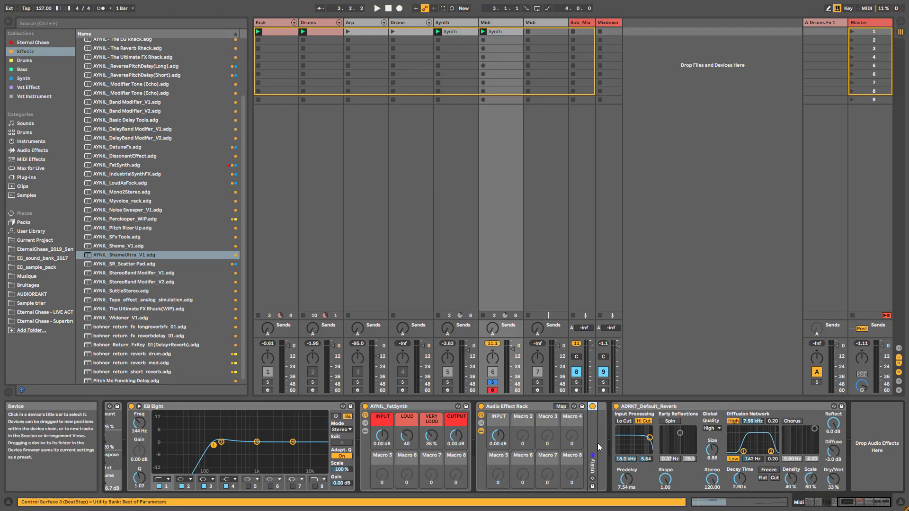
# - Load the AYNIL_ShameUltra_V1.adg rack between the new audio effect rack and the reverb and show its devices
pyautogui.click(537, 407)
pyautogui.press('space')
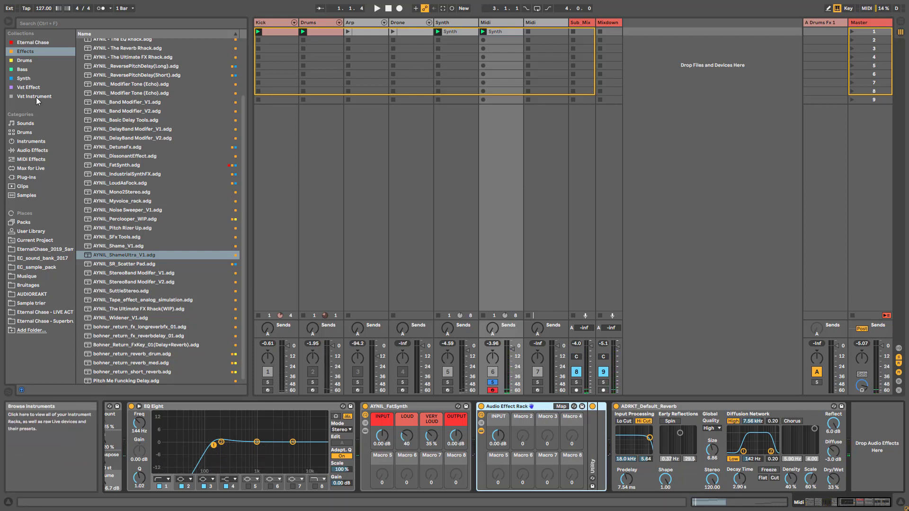
pyautogui.click(121, 255)
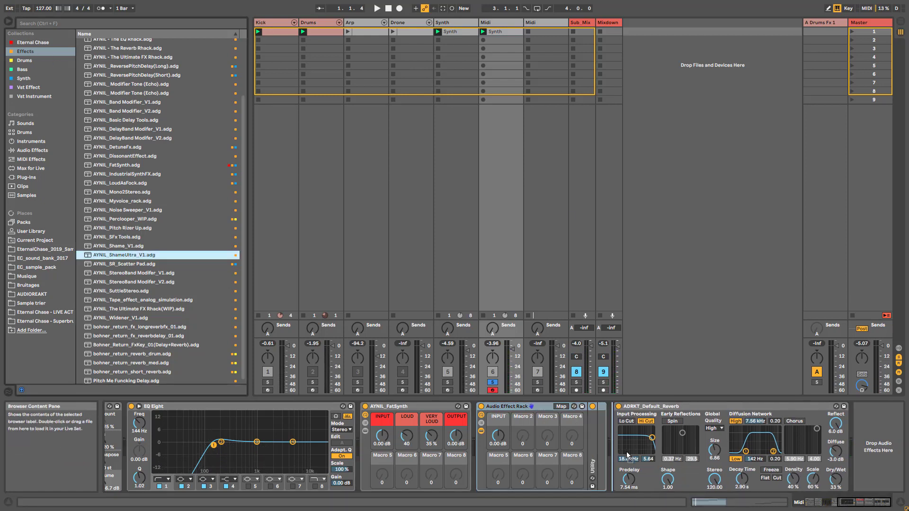
pyautogui.click(616, 431)
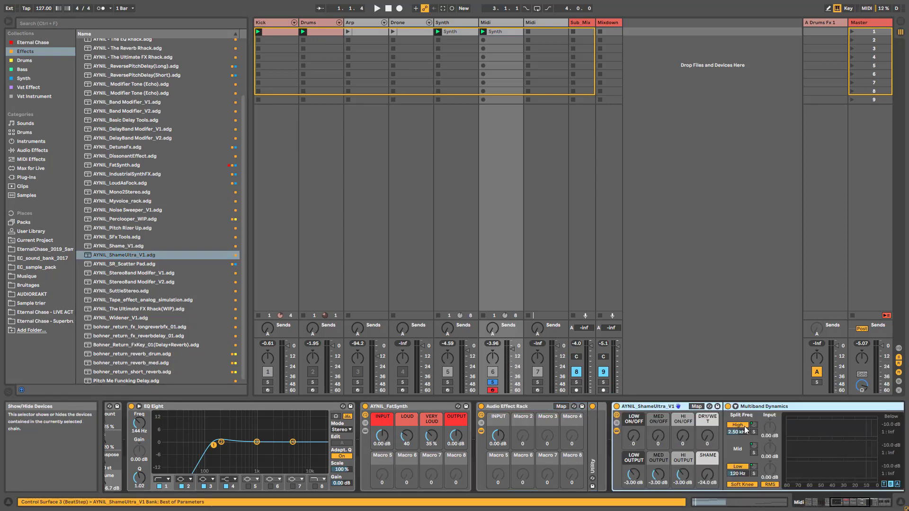
# - Move Multiband Dynamics out of the ShameUltra rack to behind Utility in the new rack and delete the ShameUltra rack
pyautogui.click(771, 408)
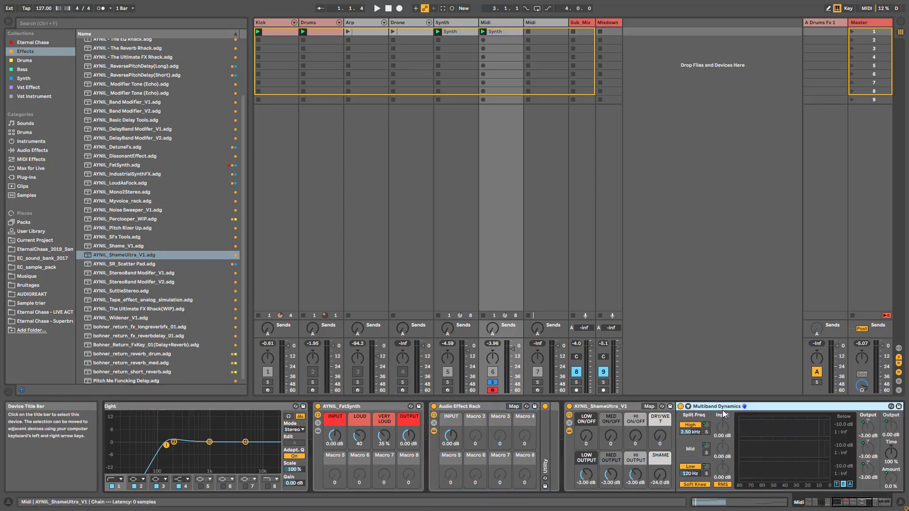
pyautogui.moveTo(723, 411); pyautogui.dragTo(550, 444)
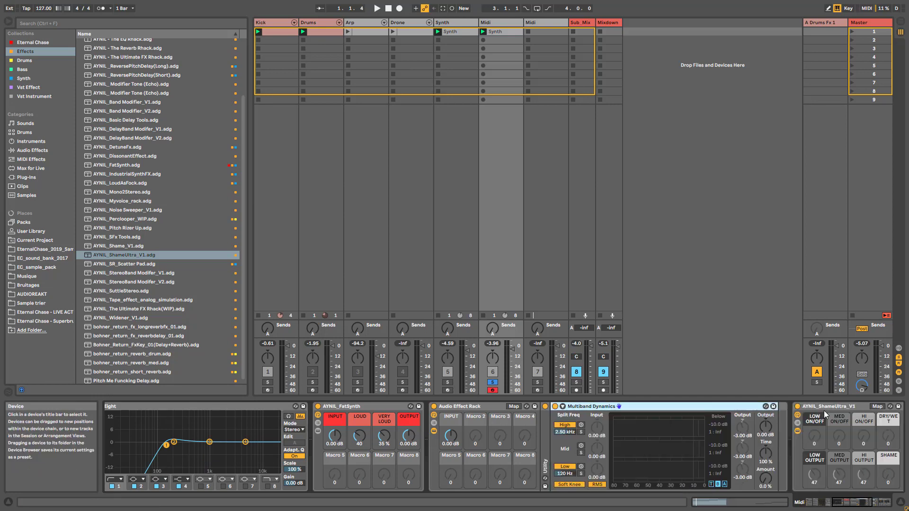
pyautogui.click(823, 414)
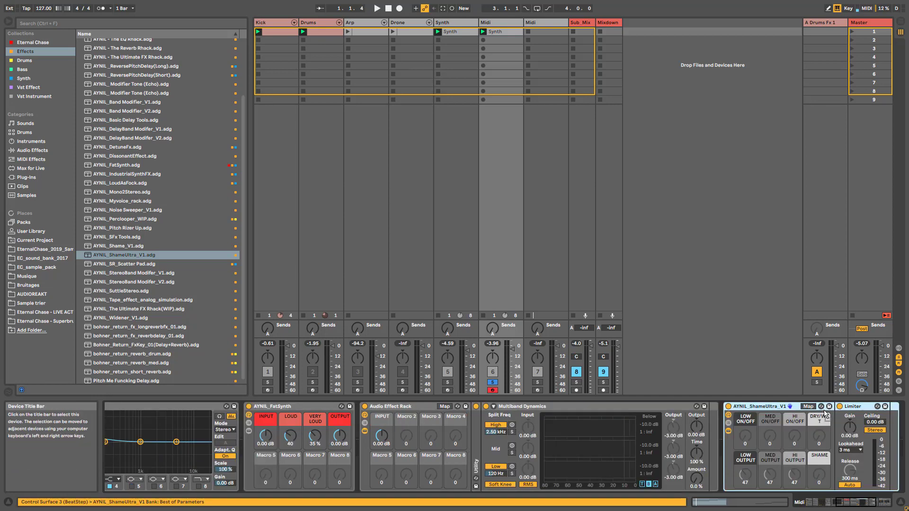
pyautogui.click(842, 501)
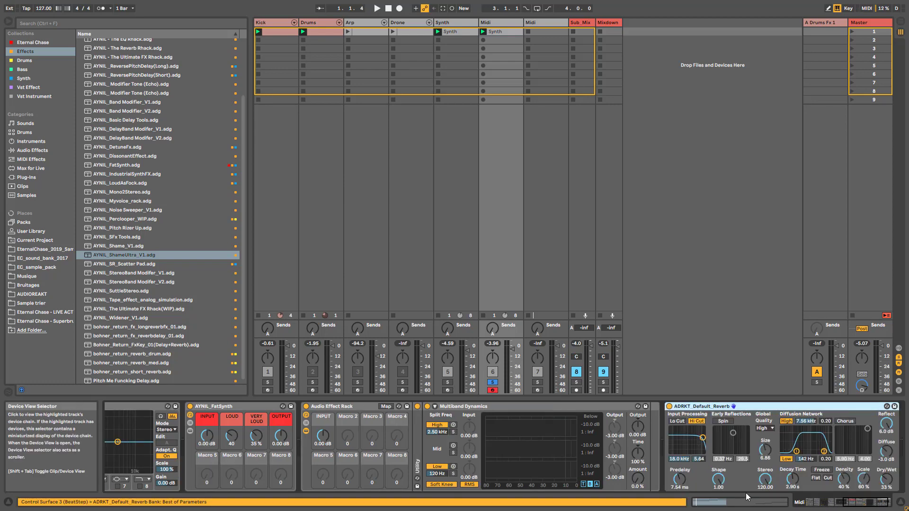
# - Activate the high, mid and low bands of the new rack's Multiband Dynamics and show its Above settings during playback
pyautogui.click(826, 508)
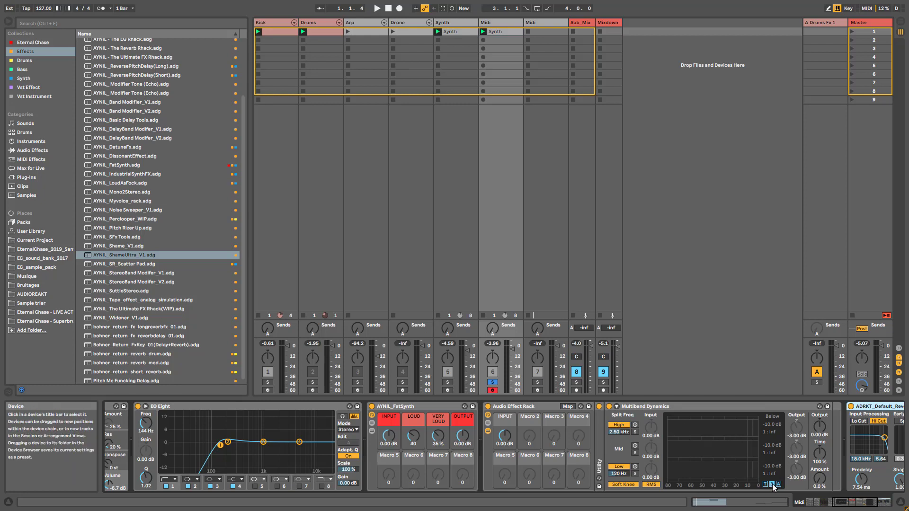
pyautogui.click(635, 424)
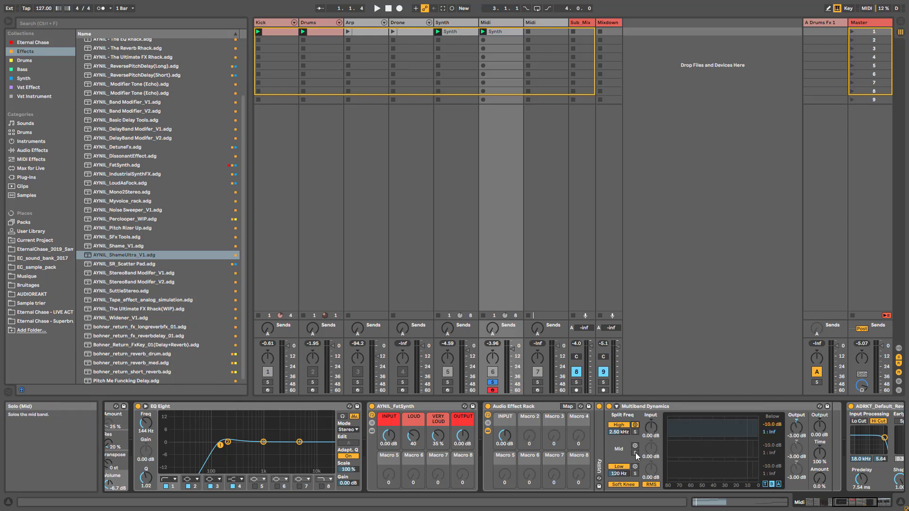
pyautogui.click(634, 445)
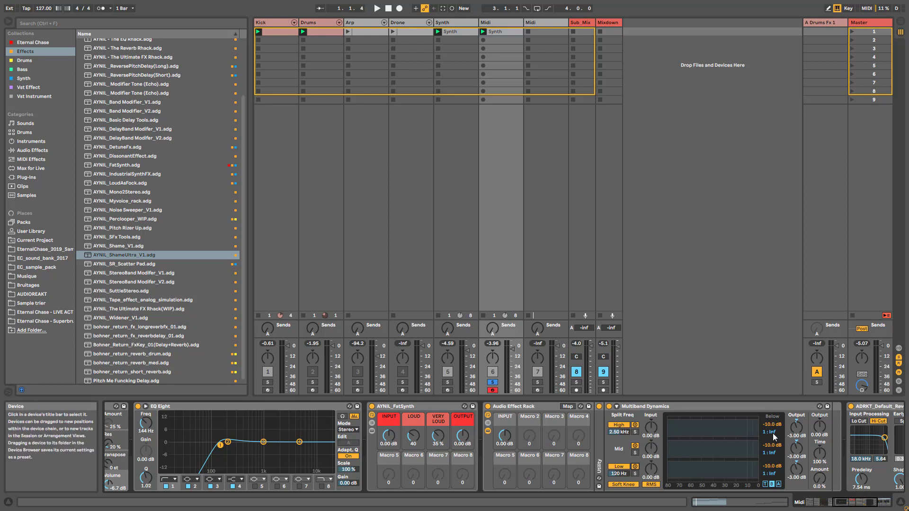
pyautogui.click(779, 484)
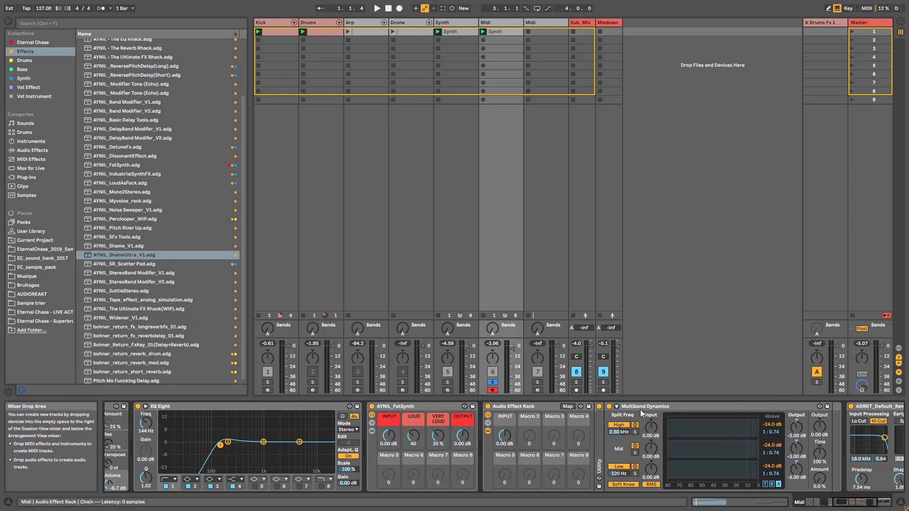
pyautogui.press('space')
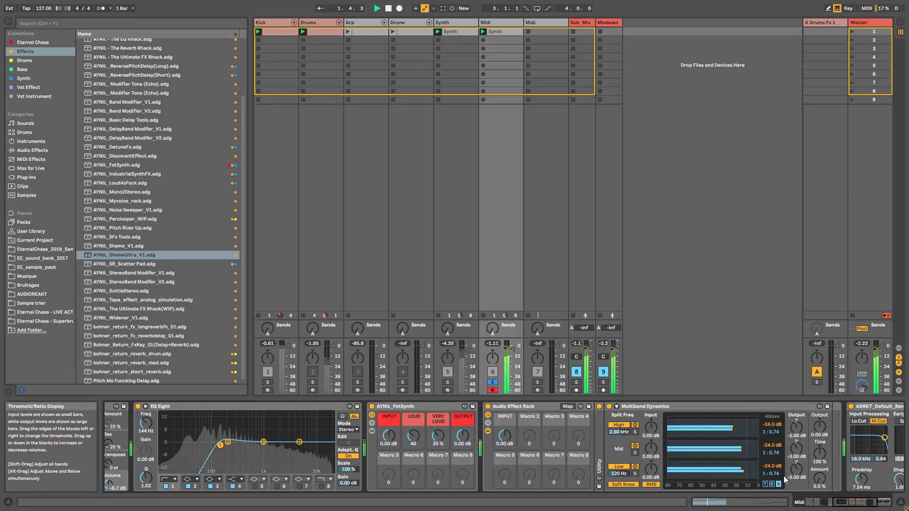
# - Set Multiband Dynamics' Amount to 11 % and its Above thresholds to -53.8 dB high, -51.9 dB mid and -55.6 dB low
pyautogui.moveTo(819, 479); pyautogui.dragTo(819, 460)
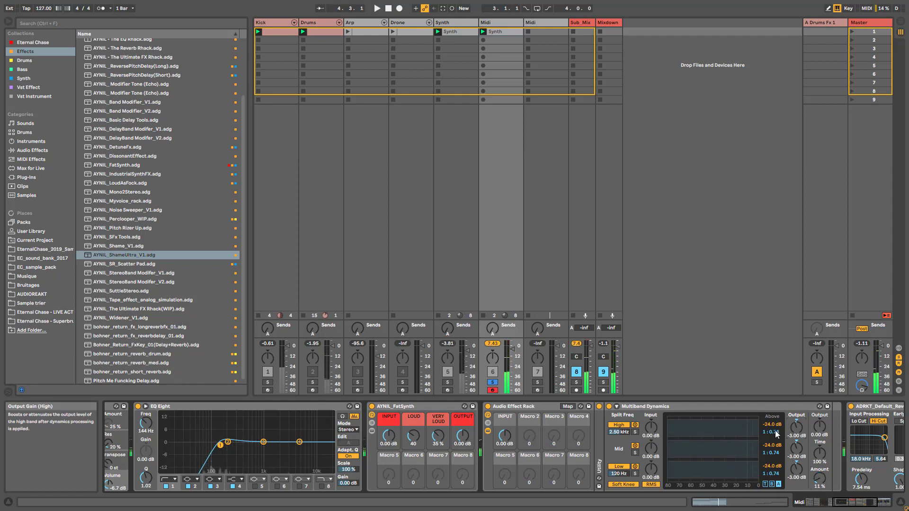
pyautogui.moveTo(771, 424); pyautogui.dragTo(771, 443)
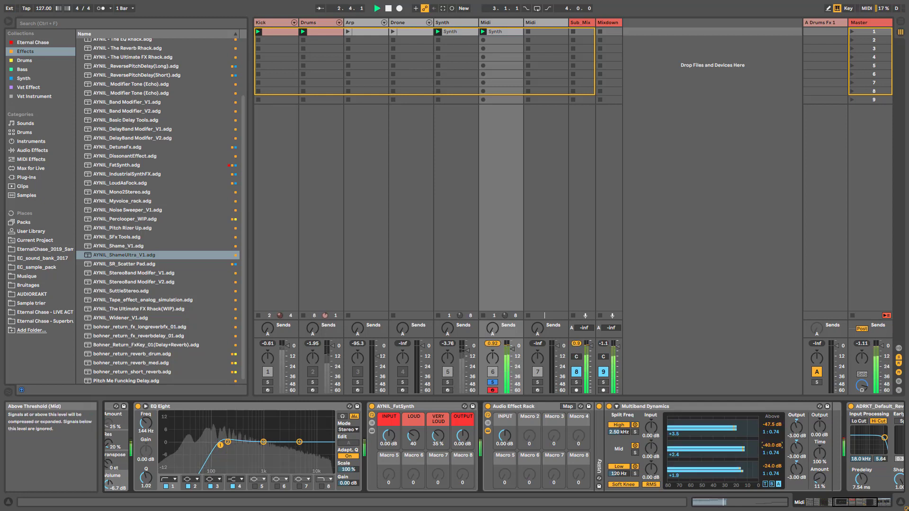
pyautogui.press('space')
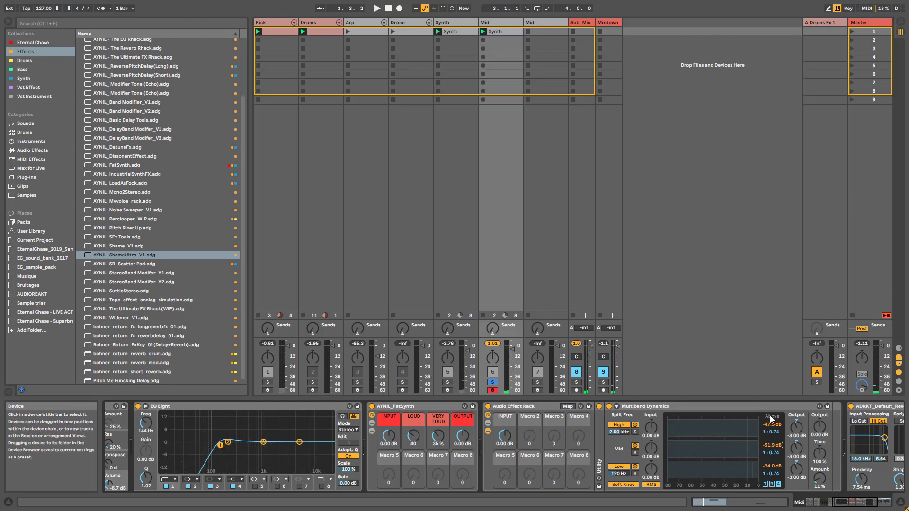
pyautogui.press('space')
pyautogui.moveTo(772, 423)
pyautogui.mouseDown()
pyautogui.moveTo(771, 455)
pyautogui.moveTo(771, 419)
pyautogui.mouseUp()
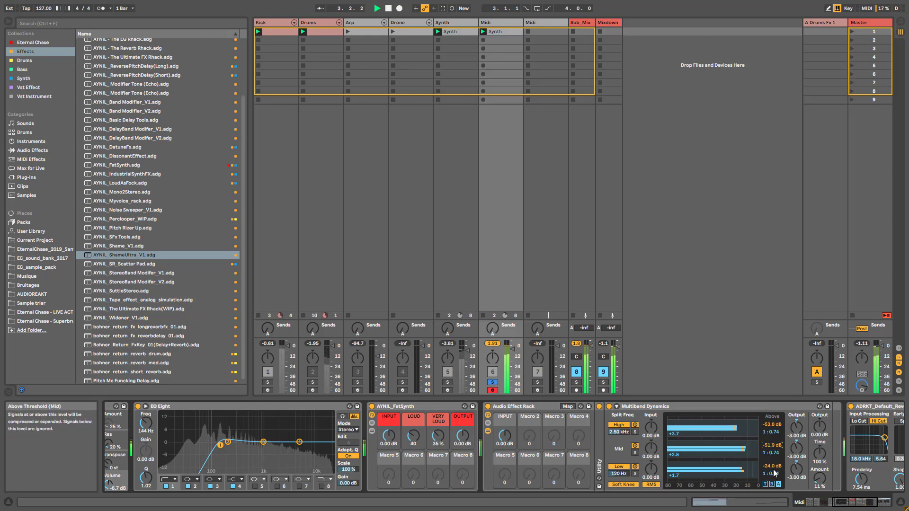
pyautogui.moveTo(773, 469); pyautogui.dragTo(773, 490)
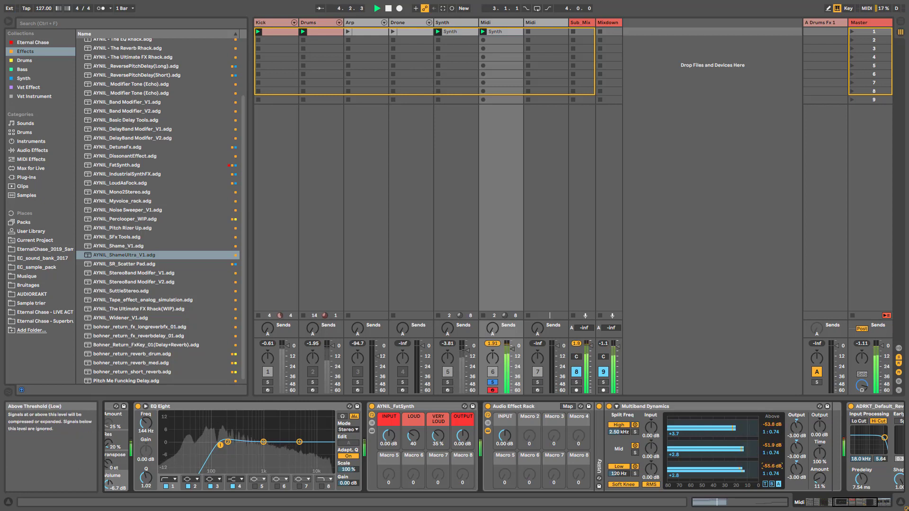
# - Set Multiband Dynamics' output gain to 0.10 dB for mid and -0.50 dB for high, and return Amount to 0 %
pyautogui.moveTo(796, 448); pyautogui.dragTo(796, 452)
pyautogui.moveTo(795, 425); pyautogui.dragTo(796, 423)
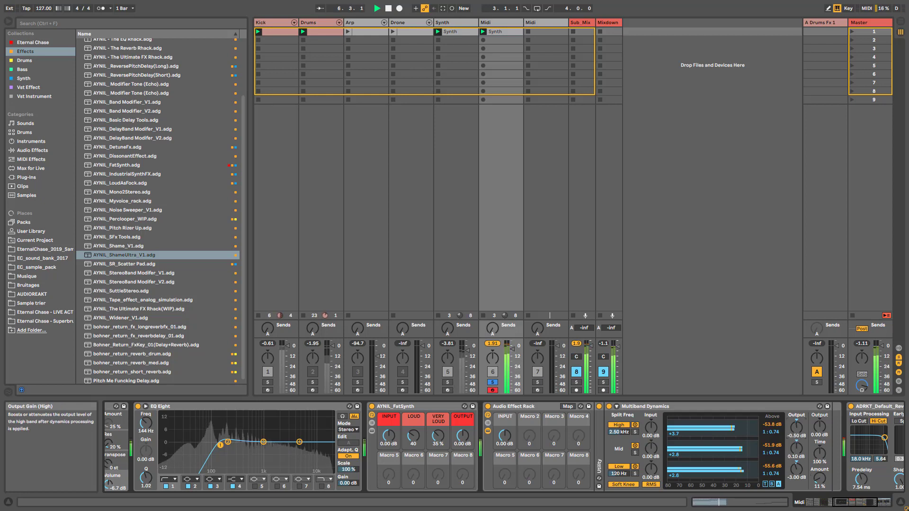
pyautogui.moveTo(819, 478)
pyautogui.mouseDown()
pyautogui.moveTo(819, 469)
pyautogui.moveTo(819, 479)
pyautogui.mouseUp()
pyautogui.press('space')
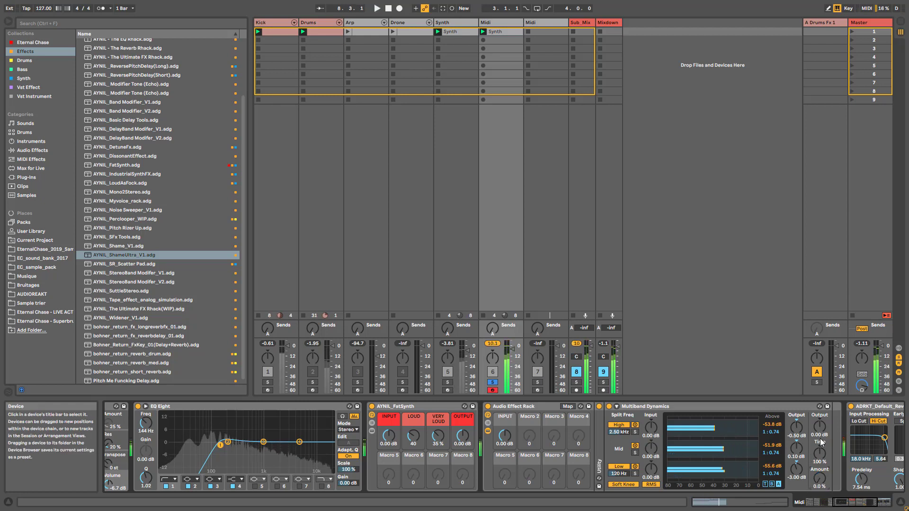
# - Lower Multiband Dynamics' overall output to -3.80 dB and deactivate the FatSynth rack to hear the new rack alone
pyautogui.moveTo(819, 426); pyautogui.dragTo(820, 435)
pyautogui.press('space')
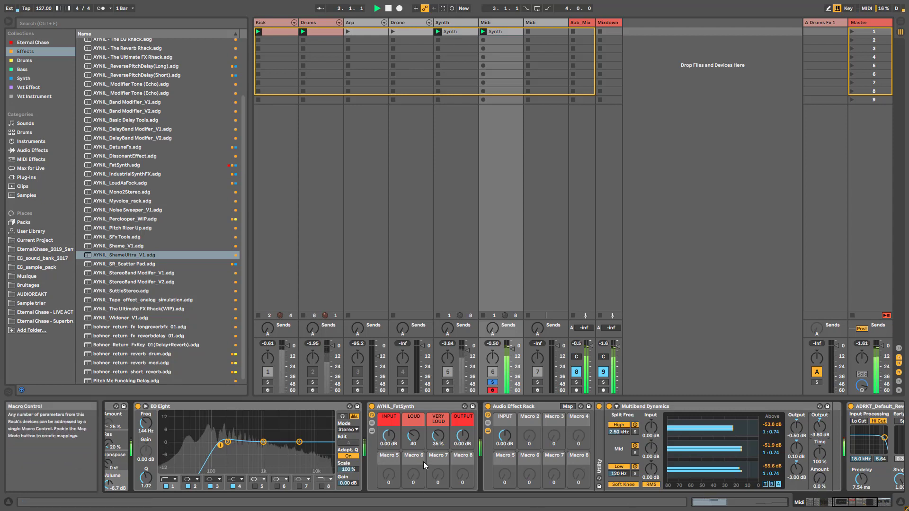
pyautogui.press('space')
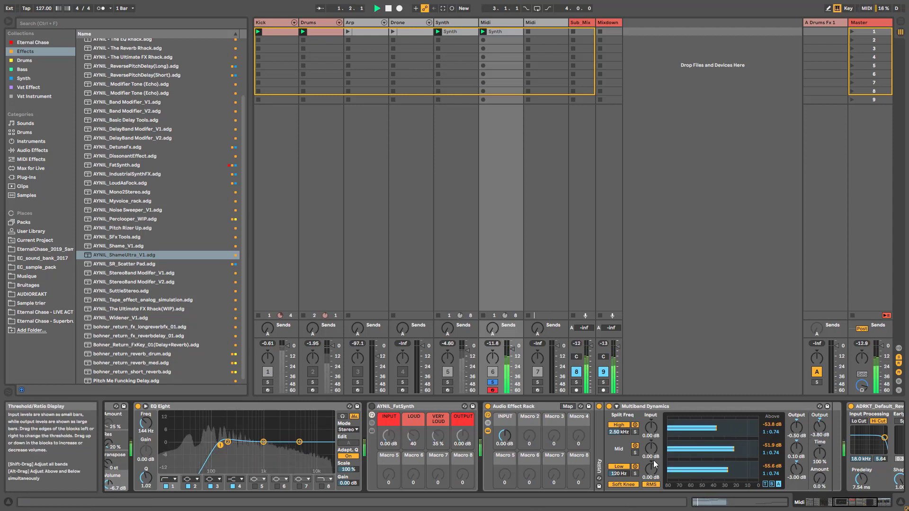
pyautogui.press('space')
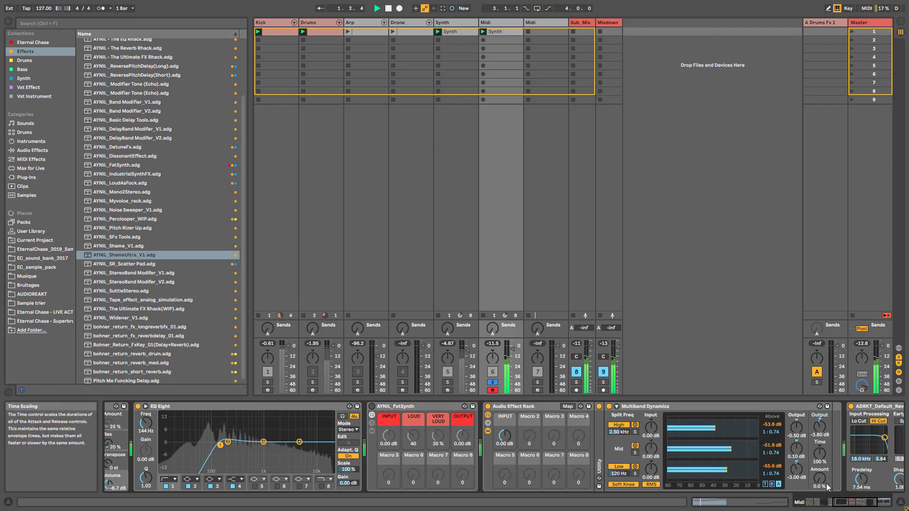
# - Raise Multiband Dynamics' Amount to 42 % during playback, and stop the playback
pyautogui.moveTo(819, 477); pyautogui.dragTo(819, 466)
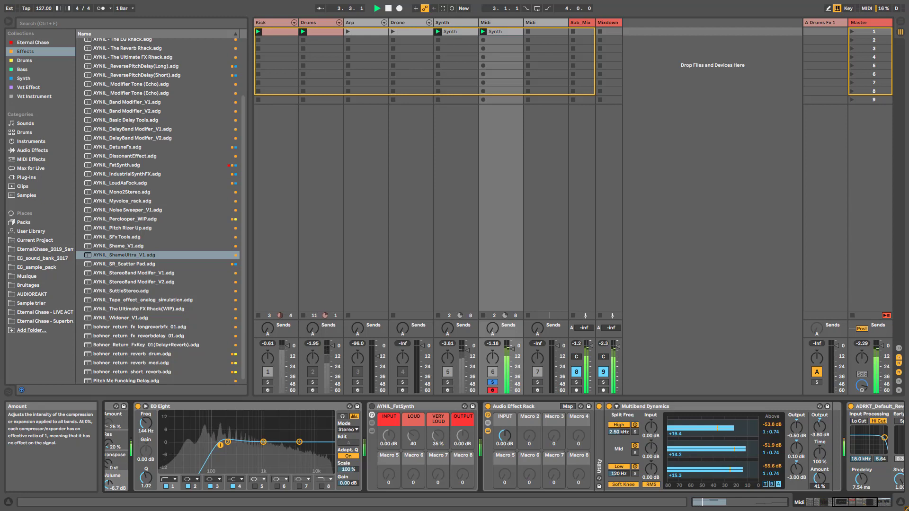
pyautogui.moveTo(820, 478); pyautogui.dragTo(819, 476)
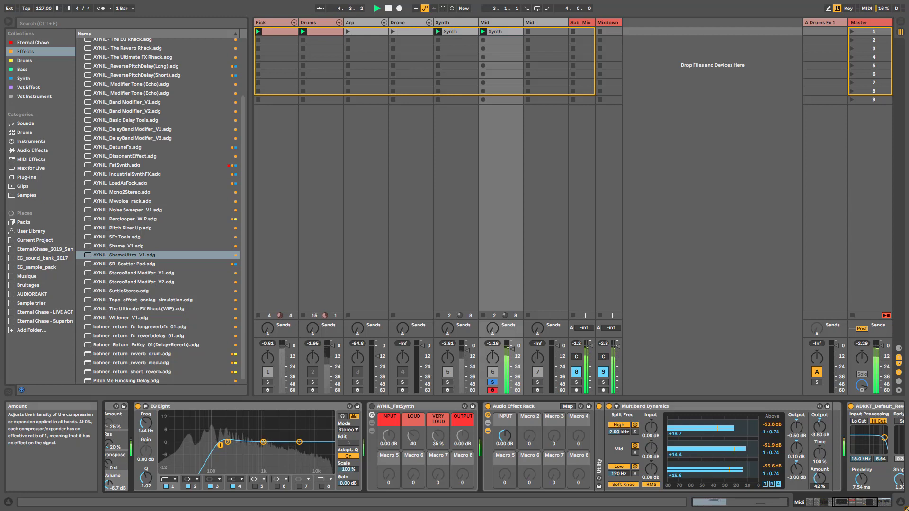
pyautogui.press('space')
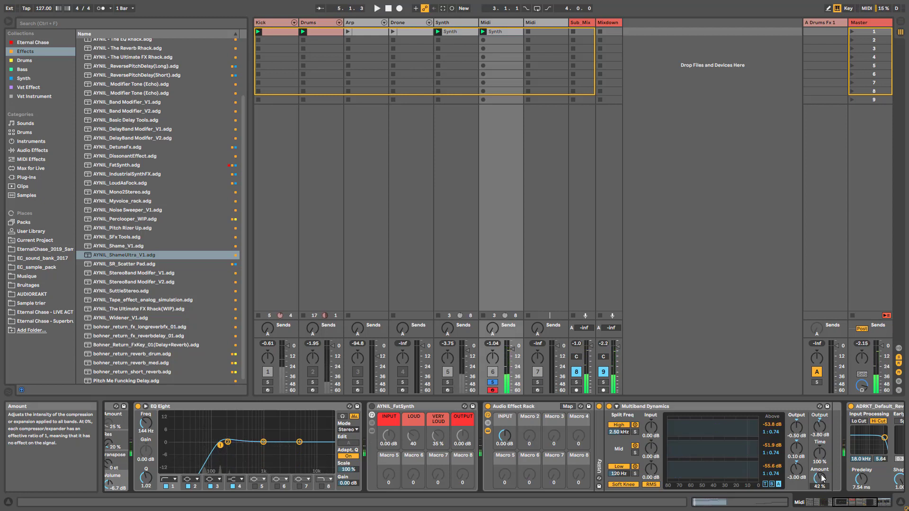
# - Map Multiband Dynamics' Amount and its device activator to Macro 2 of the new rack and rename that macro LOUD
pyautogui.rightClick(821, 476)
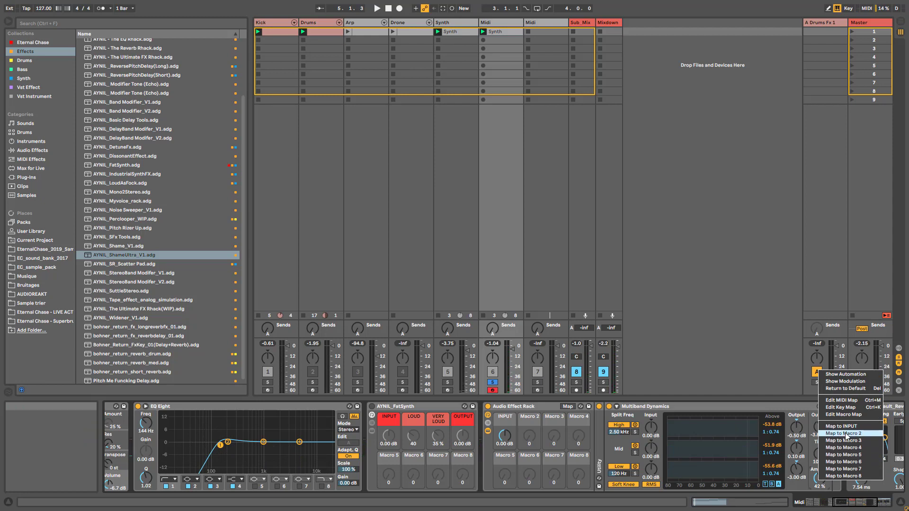
pyautogui.click(845, 433)
pyautogui.rightClick(609, 407)
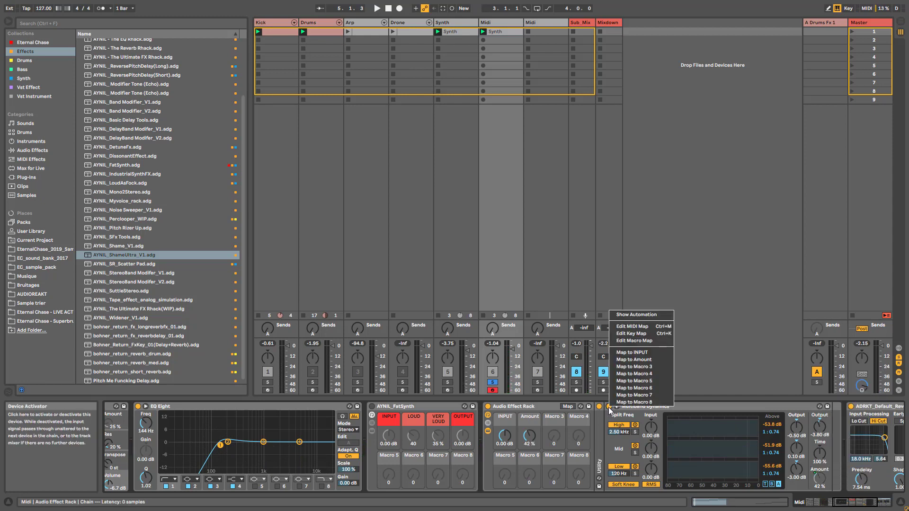
pyautogui.click(643, 360)
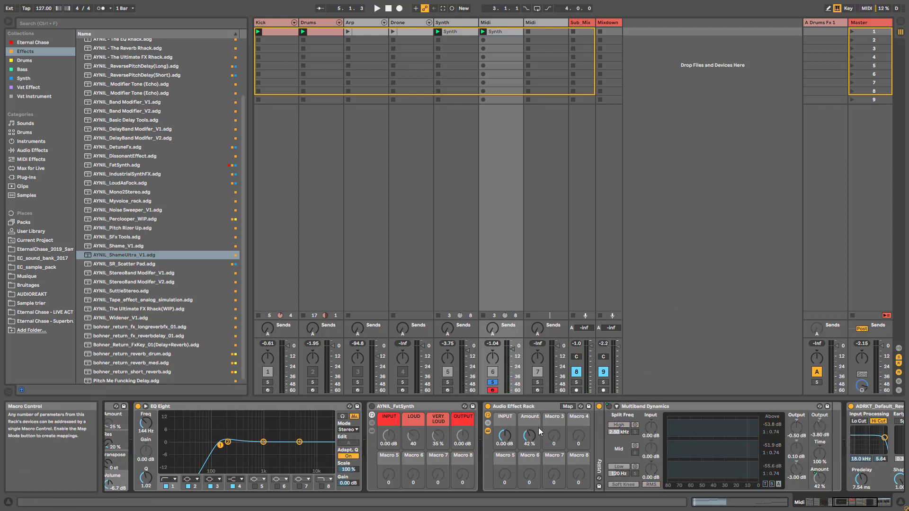
pyautogui.click(531, 421)
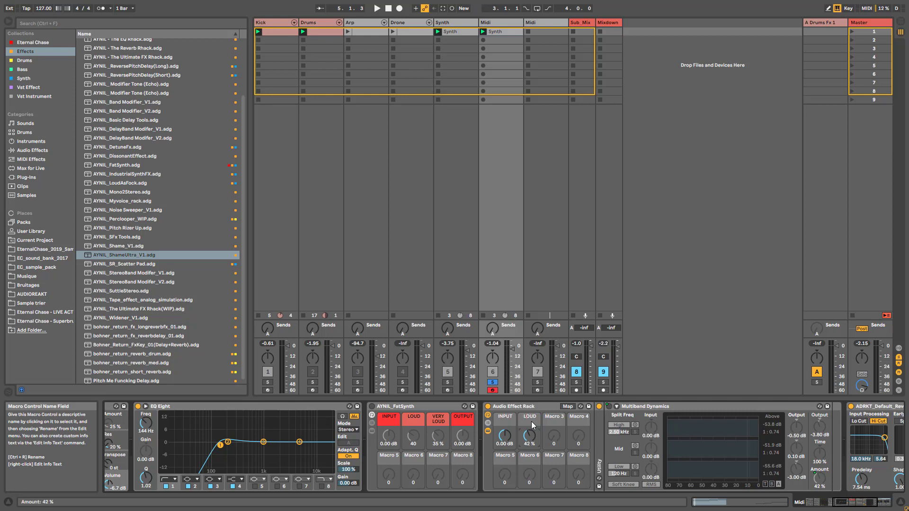
# - Limit the LOUD macro's mappings for Multiband Dynamics to a Device On minimum of 1 and an Amount maximum of 50 %
pyautogui.click(566, 406)
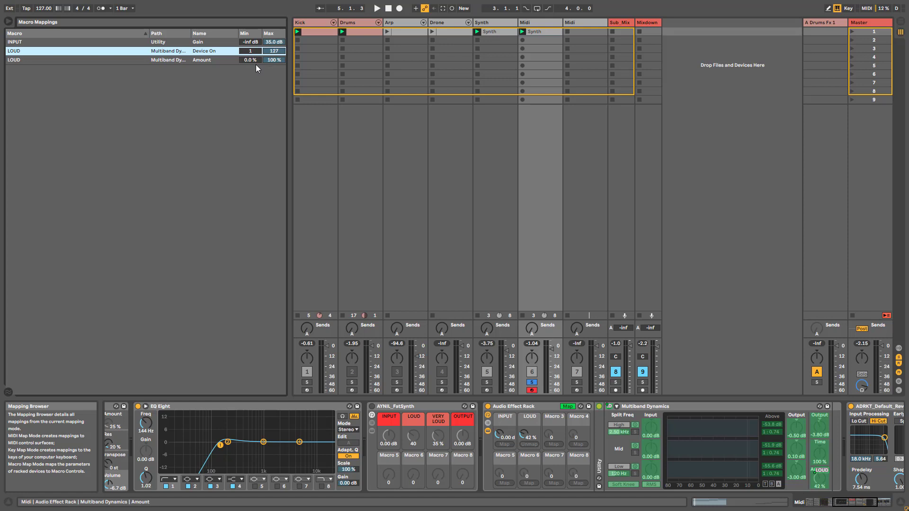
pyautogui.click(277, 59)
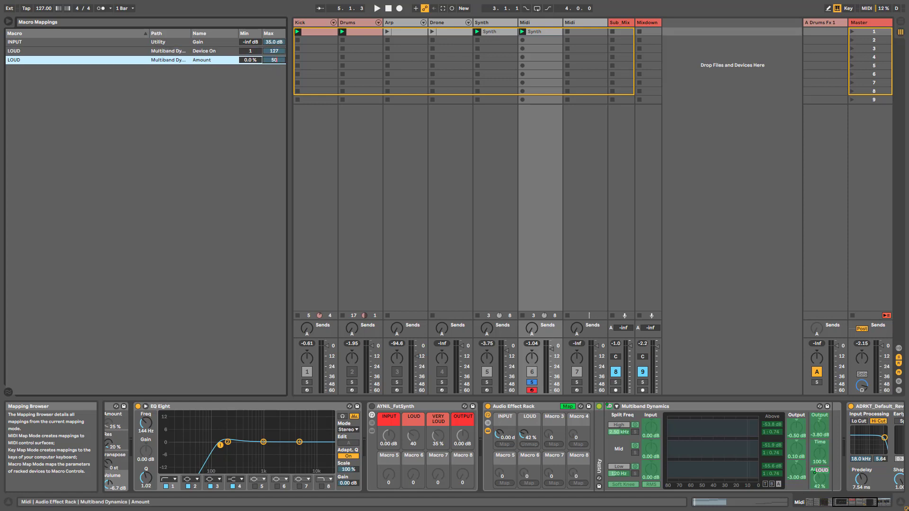
pyautogui.click(568, 406)
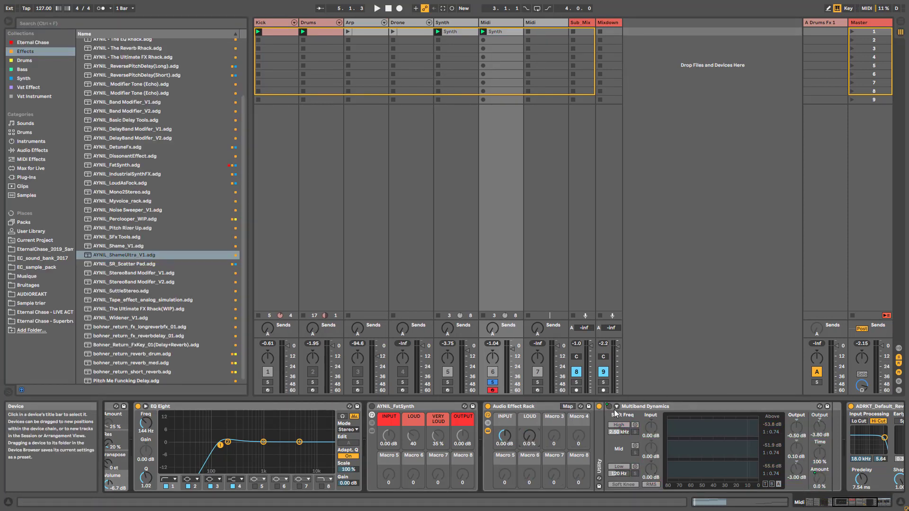
# - Test the LOUD macro's switching of Multiband Dynamics with brief playback, and return the macro to 0 %
pyautogui.press('Return')
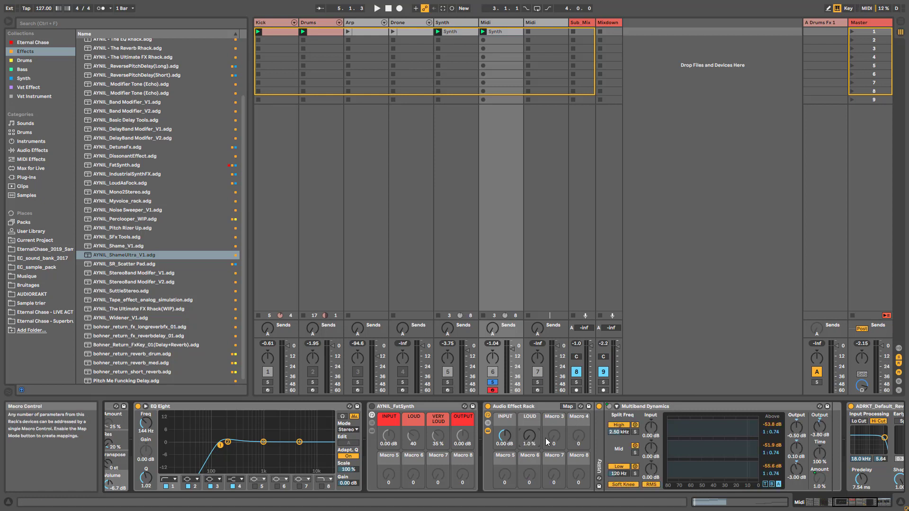
pyautogui.moveTo(531, 440)
pyautogui.mouseDown()
pyautogui.moveTo(531, 416)
pyautogui.moveTo(529, 457)
pyautogui.mouseUp()
pyautogui.press('space')
pyautogui.press('space')
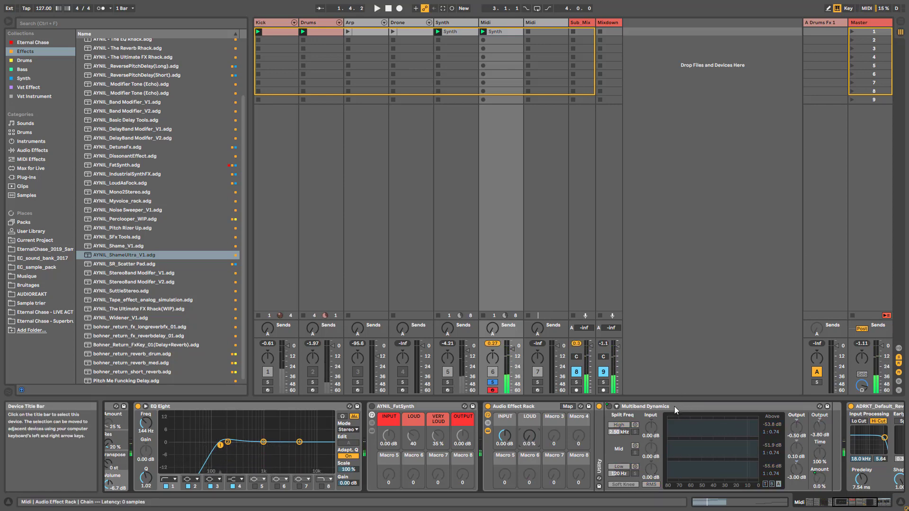
# - Fold Multiband Dynamics and insert a Saturator directly behind it in the new rack
pyautogui.doubleClick(674, 406)
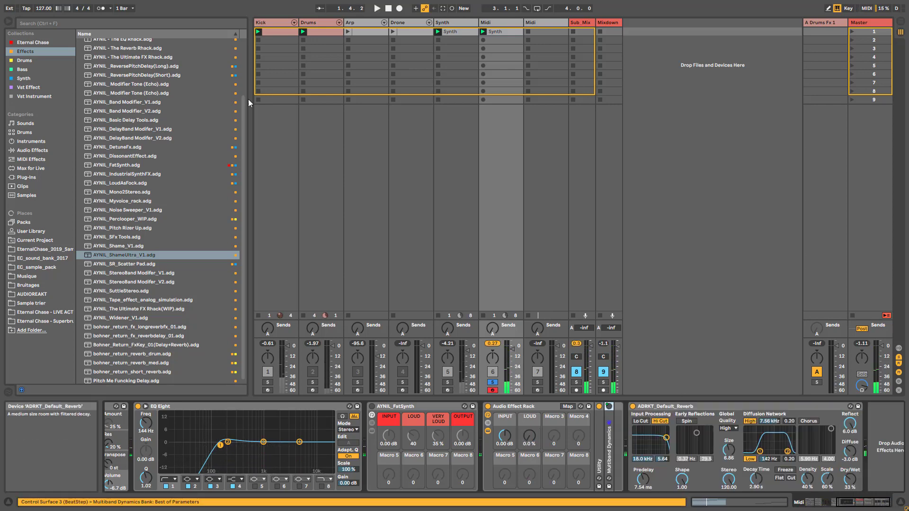
pyautogui.click(33, 150)
pyautogui.moveTo(105, 339); pyautogui.dragTo(620, 447)
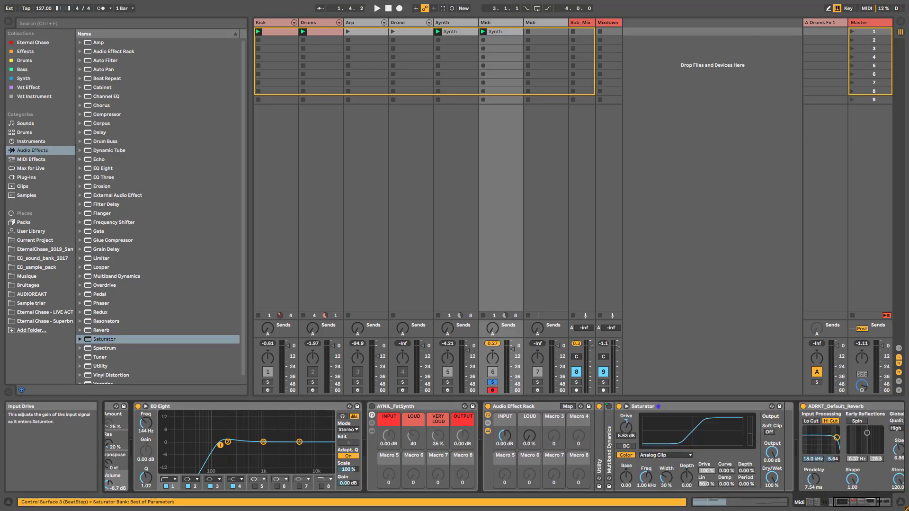
# - Map the Saturator's Dry/Wet and its device activator to the LOUD macro
pyautogui.rightClick(772, 477)
pyautogui.click(792, 436)
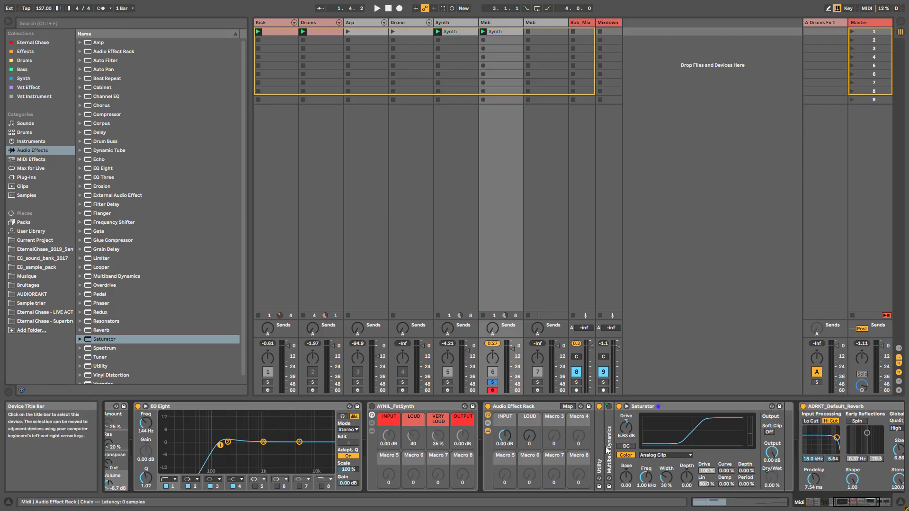
pyautogui.rightClick(618, 407)
pyautogui.click(641, 360)
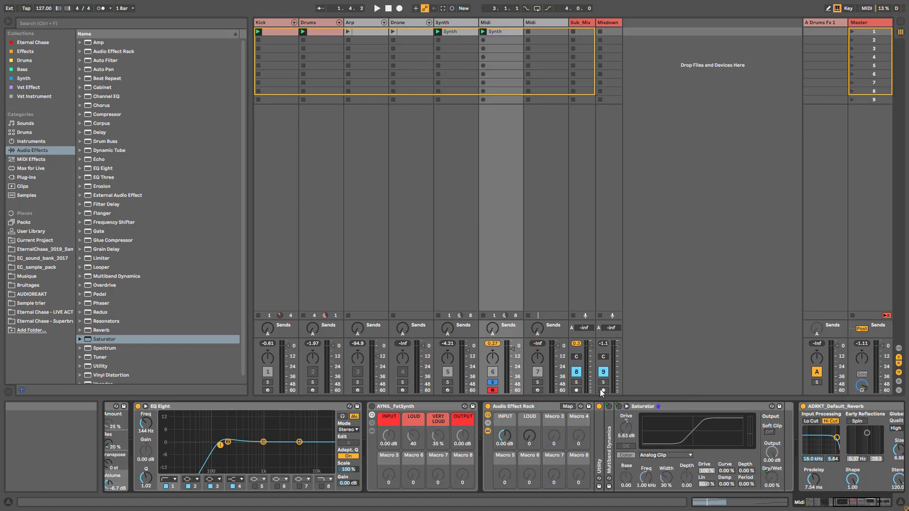
# - Set the minimum of the Saturator's Device On mapping to 1 and finish editing the macro mappings
pyautogui.click(565, 407)
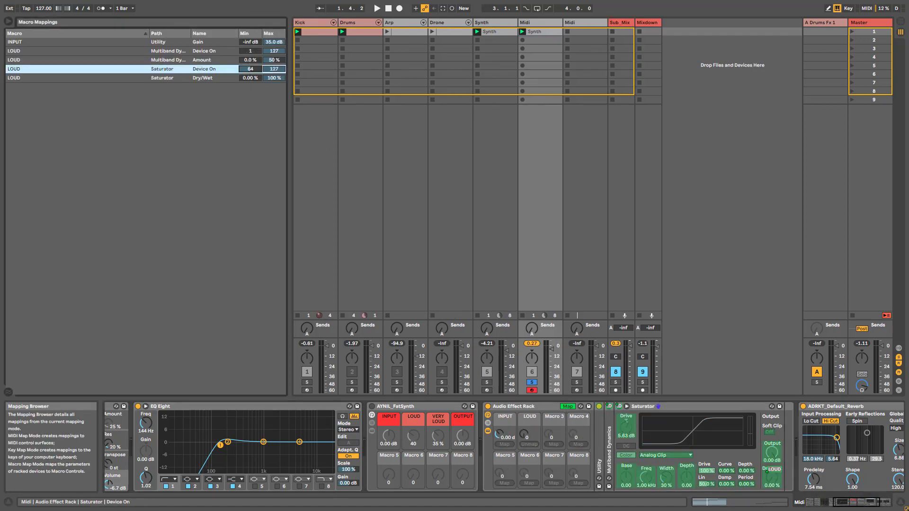
pyautogui.write('1')
pyautogui.press('Return')
pyautogui.click(273, 79)
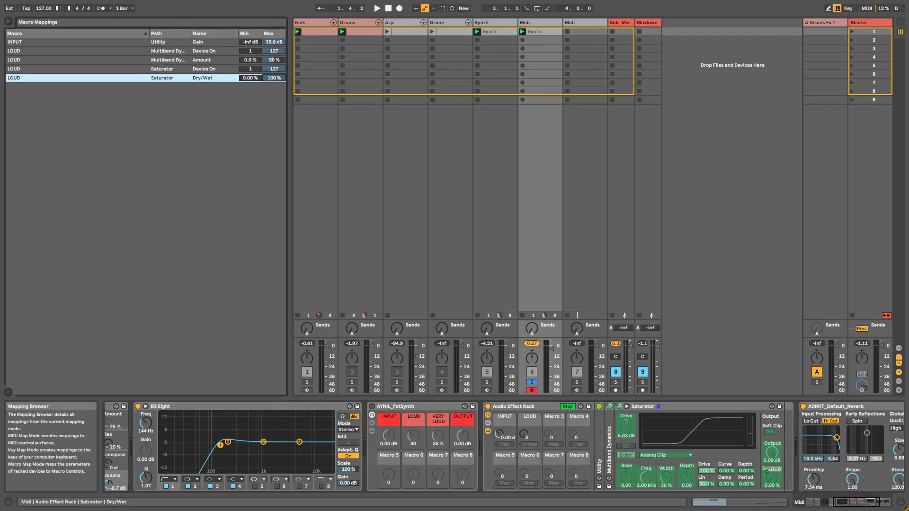
pyautogui.click(567, 406)
# - Play the track and try out the LOUD macro with the mapped Saturator
pyautogui.press('space')
pyautogui.moveTo(531, 442)
pyautogui.mouseDown()
pyautogui.moveTo(531, 398)
pyautogui.moveTo(531, 442)
pyautogui.mouseUp()
pyautogui.press('space')
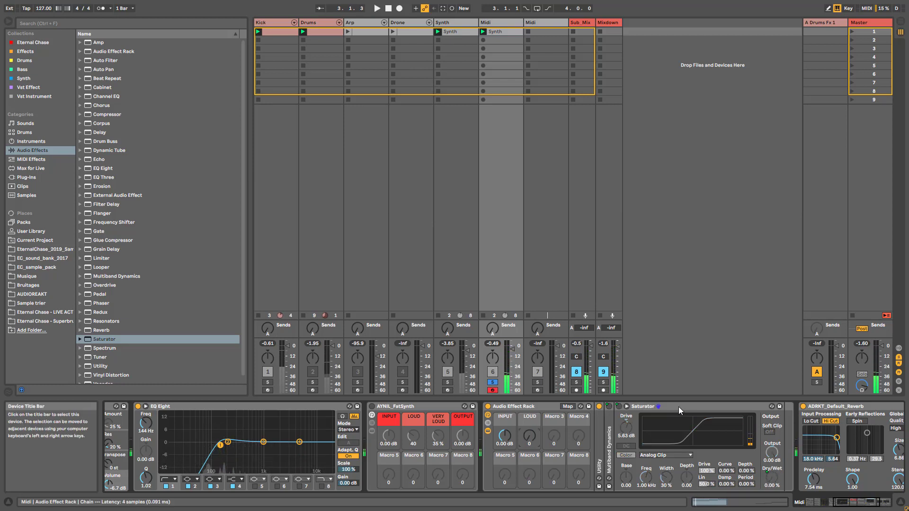
# - Fold the Saturator and load the Corpus preset Bright key.adv behind it in the new rack
pyautogui.doubleClick(678, 407)
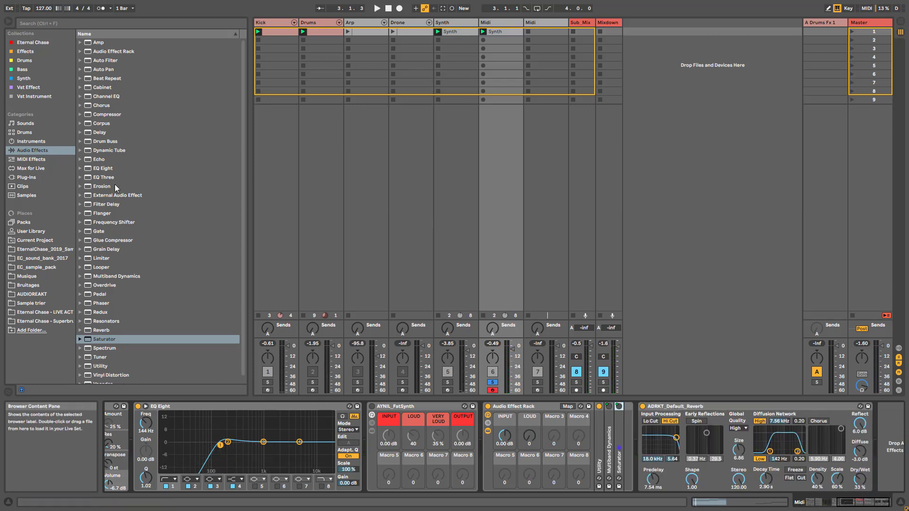
pyautogui.click(90, 124)
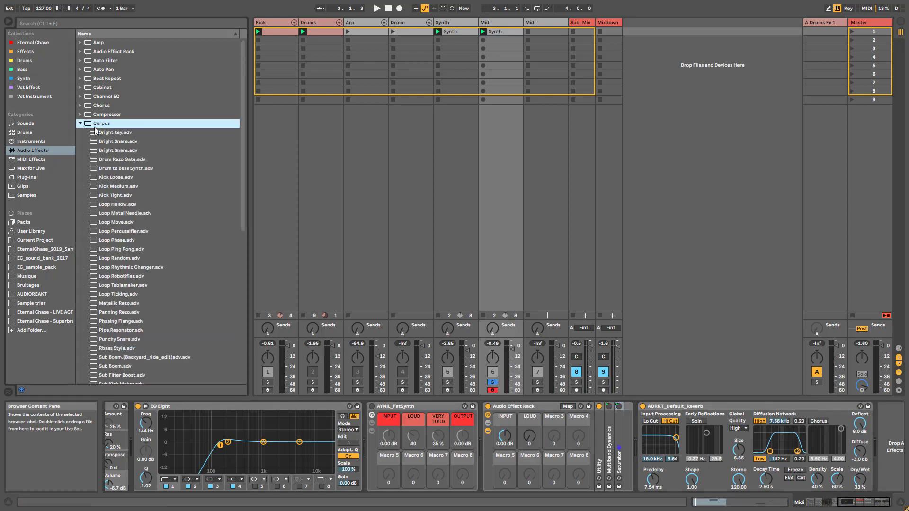
pyautogui.moveTo(106, 133)
pyautogui.mouseDown()
pyautogui.moveTo(348, 216)
pyautogui.moveTo(625, 452)
pyautogui.mouseUp()
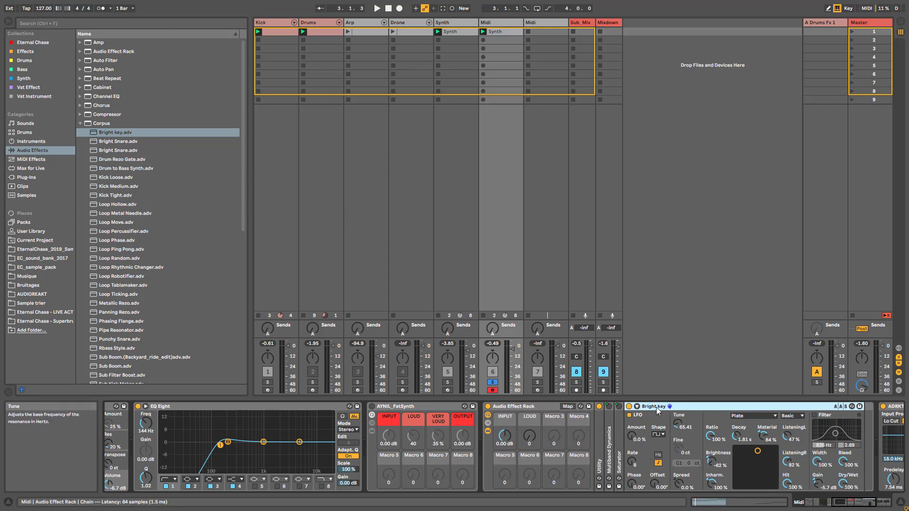
# - Load the Corpus preset Bright Snare.adv between the Saturator and Bright key, and show both Corpus devices
pyautogui.click(106, 145)
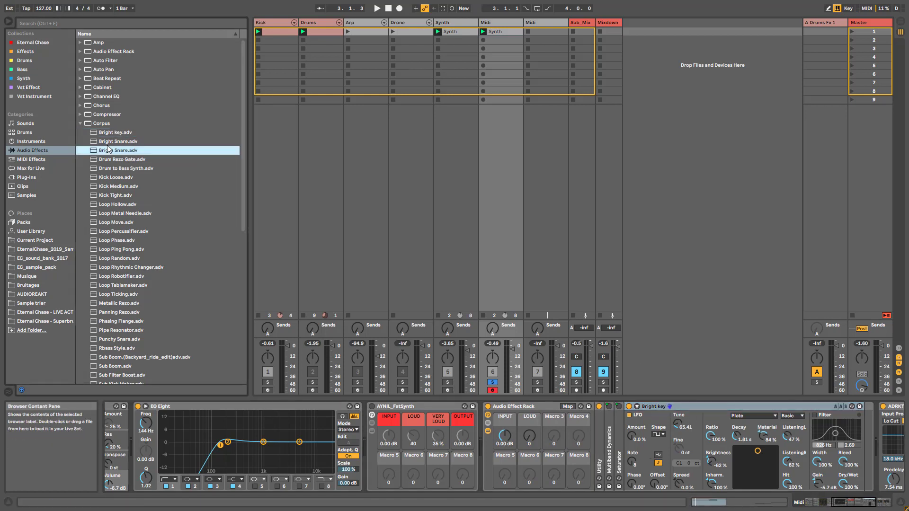
pyautogui.moveTo(107, 144); pyautogui.dragTo(625, 449)
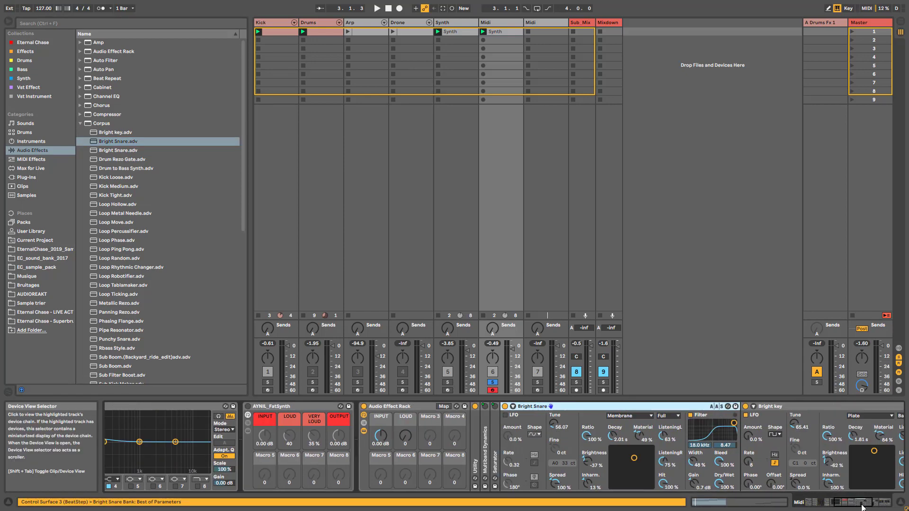
pyautogui.moveTo(855, 502); pyautogui.dragTo(862, 502)
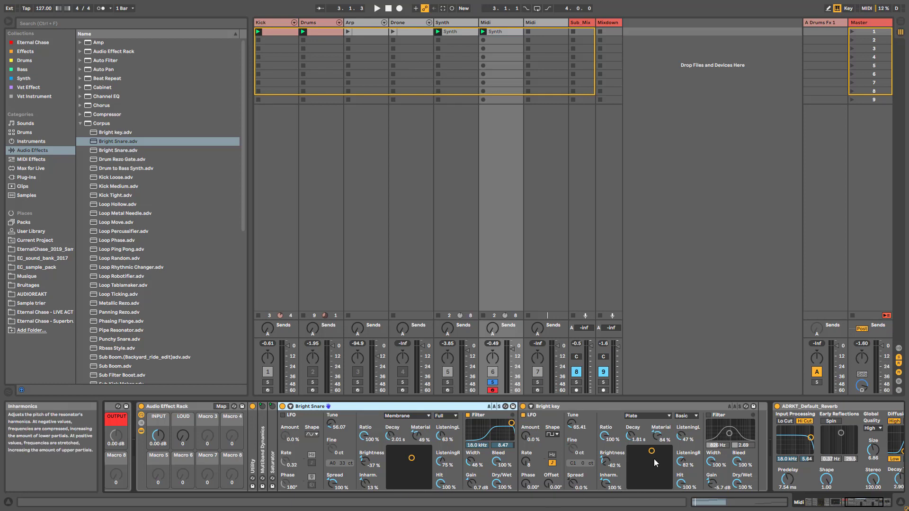
# - Try the Plate resonator type on the Bright Snare Corpus and delete that device from the rack
pyautogui.click(409, 420)
pyautogui.click(411, 450)
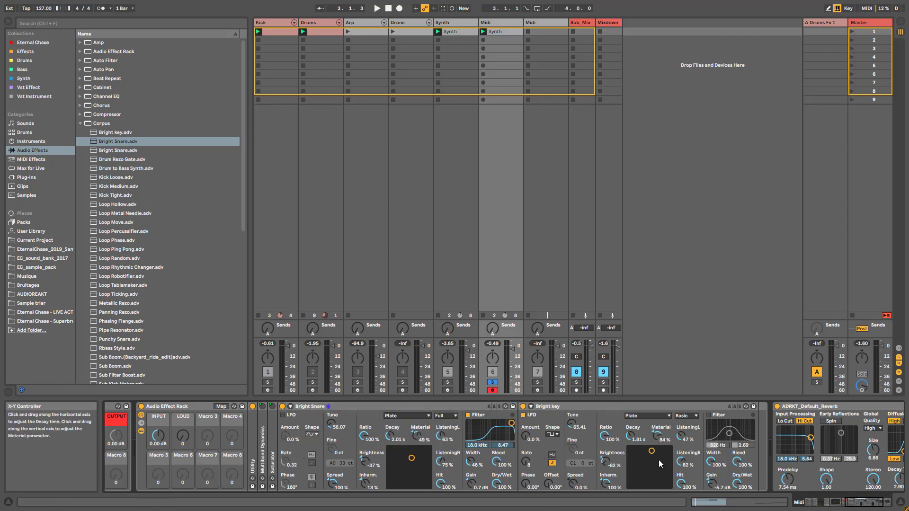
pyautogui.click(350, 406)
pyautogui.press('Delete')
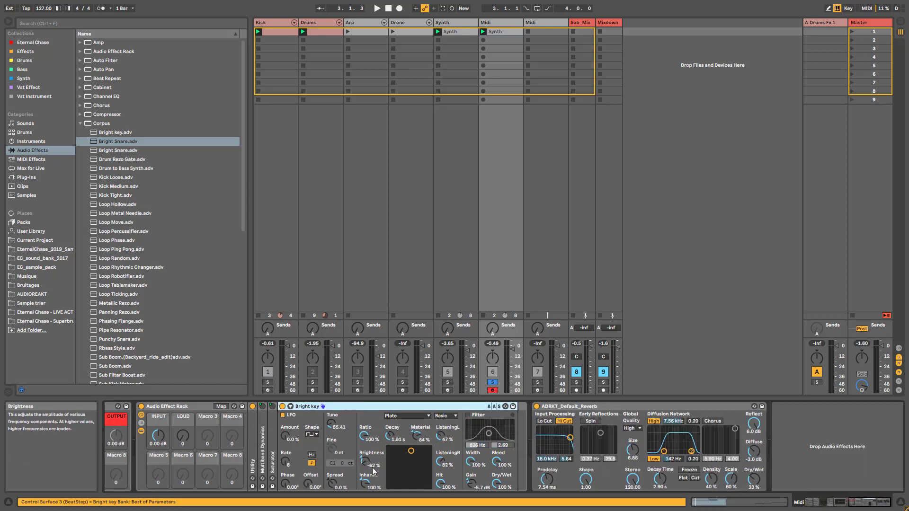
# - Lower the Dry/Wet of the Bright key Corpus to 0% while checking it in playback
pyautogui.moveTo(496, 483); pyautogui.dragTo(495, 485)
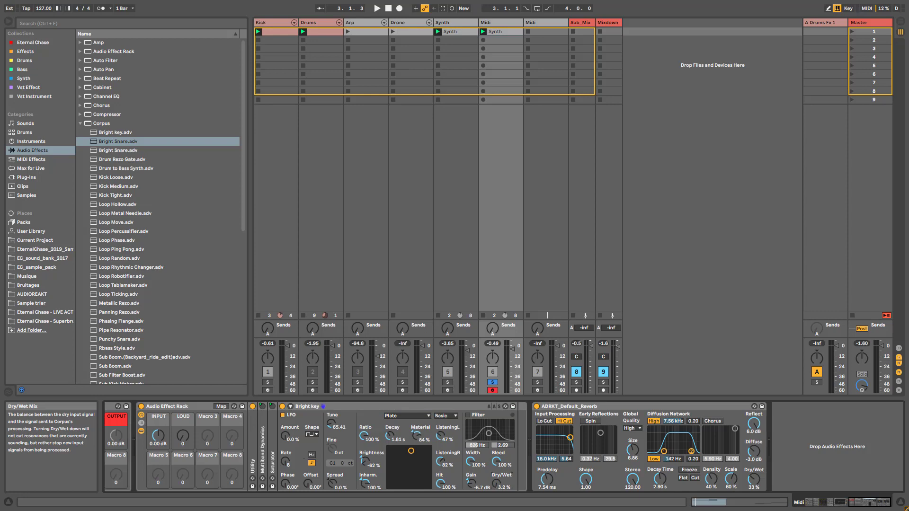
pyautogui.press('space')
pyautogui.moveTo(495, 485); pyautogui.dragTo(496, 488)
pyautogui.press('space')
# - Map both the Dry/Wet and the Device On switch of Bright key to the LOUD macro
pyautogui.rightClick(495, 481)
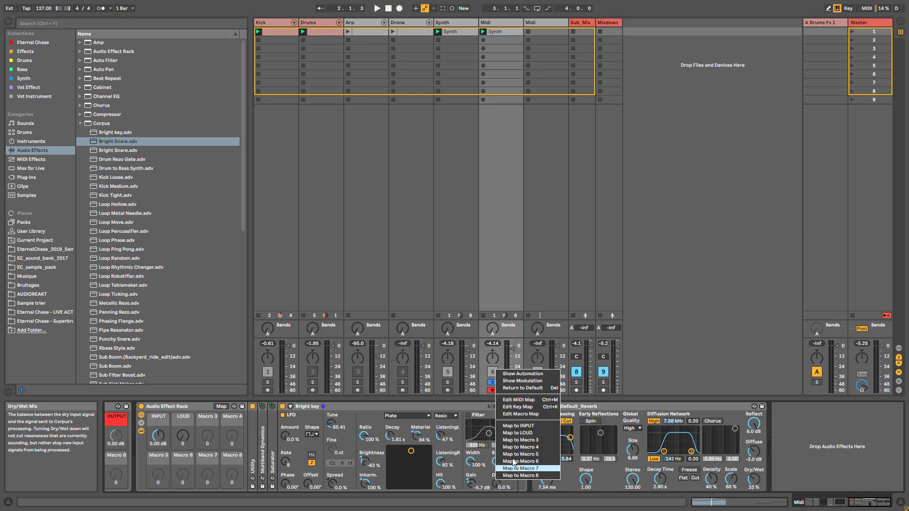
pyautogui.click(521, 435)
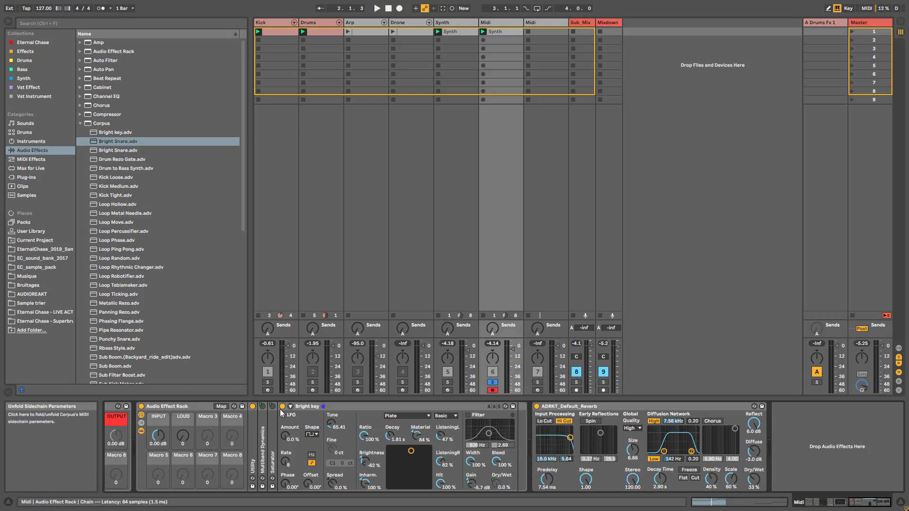
pyautogui.rightClick(283, 415)
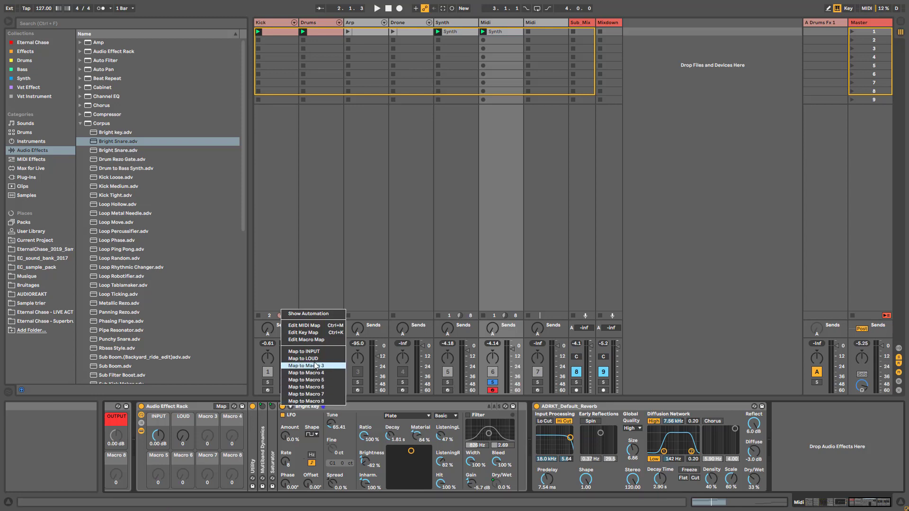
pyautogui.click(303, 358)
# - Set Bright key's mapped Device On minimum to 1 and Dry Wet maximum to 50%, and raise the LOUD macro to 41 during playback
pyautogui.click(221, 406)
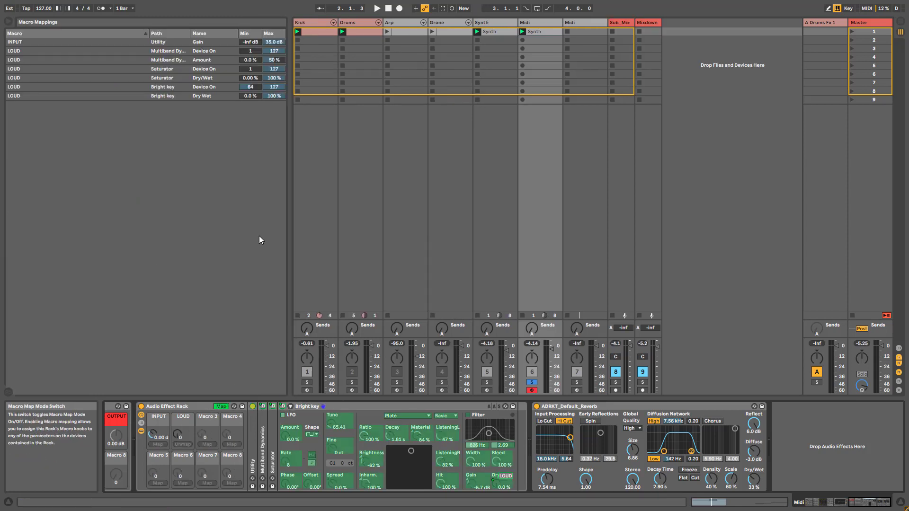
pyautogui.click(251, 88)
pyautogui.click(272, 97)
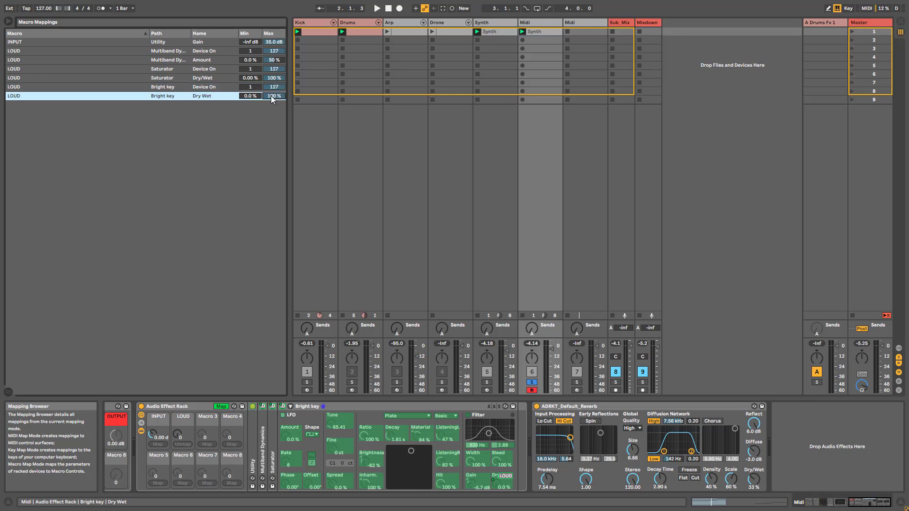
pyautogui.press('Return')
pyautogui.click(222, 406)
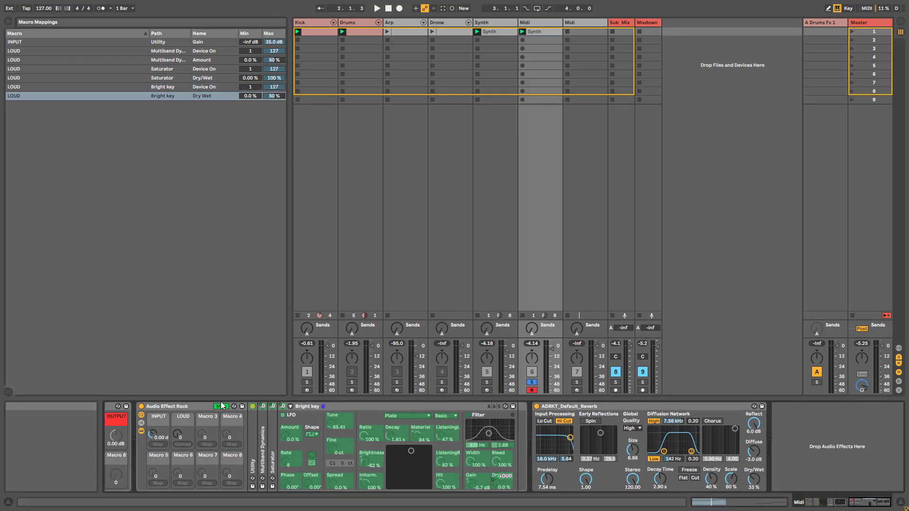
pyautogui.click(221, 406)
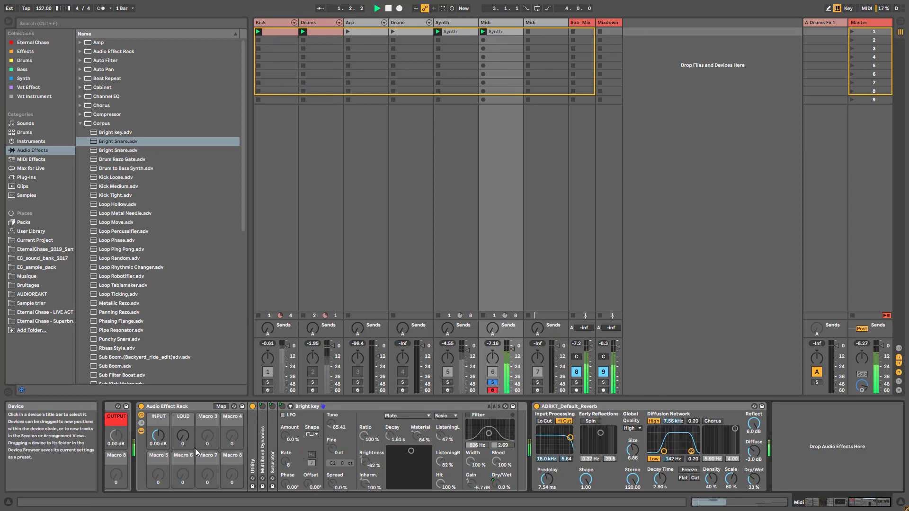
pyautogui.moveTo(182, 443)
pyautogui.mouseDown()
pyautogui.moveTo(181, 429)
pyautogui.moveTo(181, 440)
pyautogui.mouseUp()
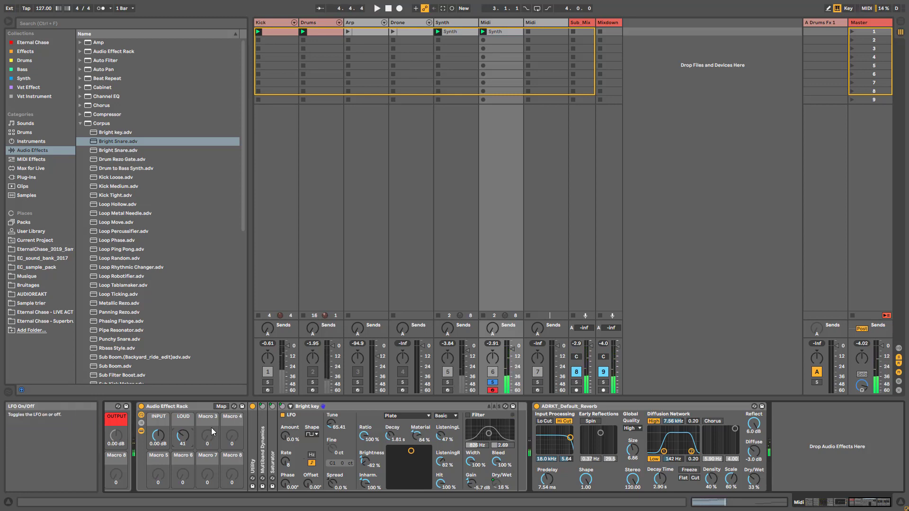
# - Fold the Corpus presets in the browser and load Drum Buss behind Bright key in the new rack
pyautogui.click(82, 124)
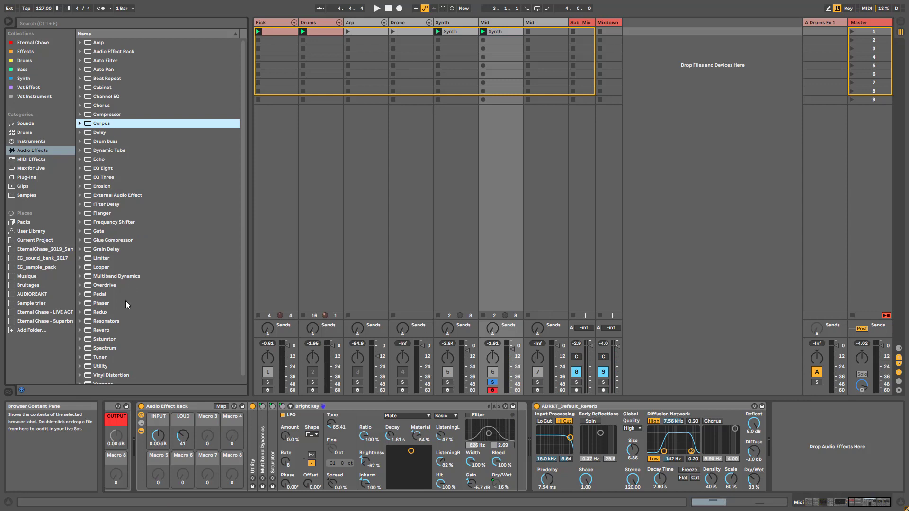
pyautogui.click(102, 142)
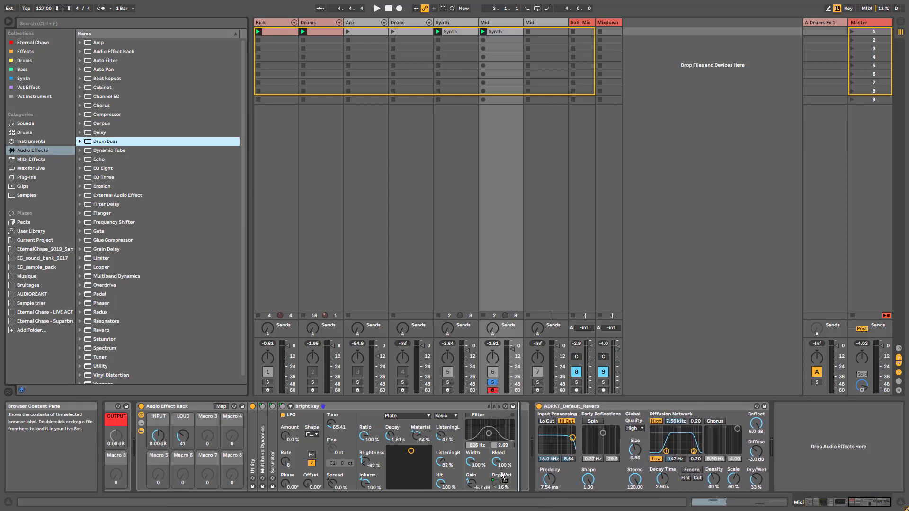
pyautogui.moveTo(504, 472); pyautogui.dragTo(506, 474)
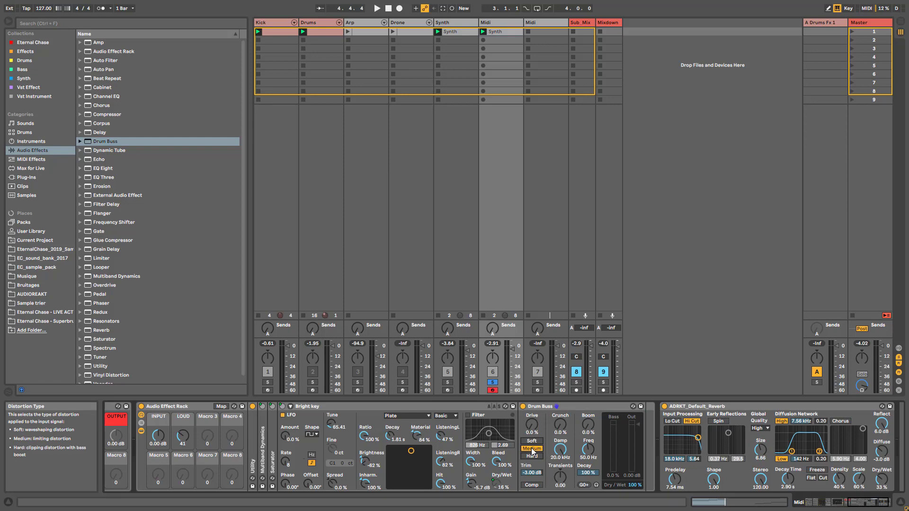
# - Play the track and set the Drum Buss Drive to 13%
pyautogui.hotkey('ctrl', 'z')
pyautogui.press('space')
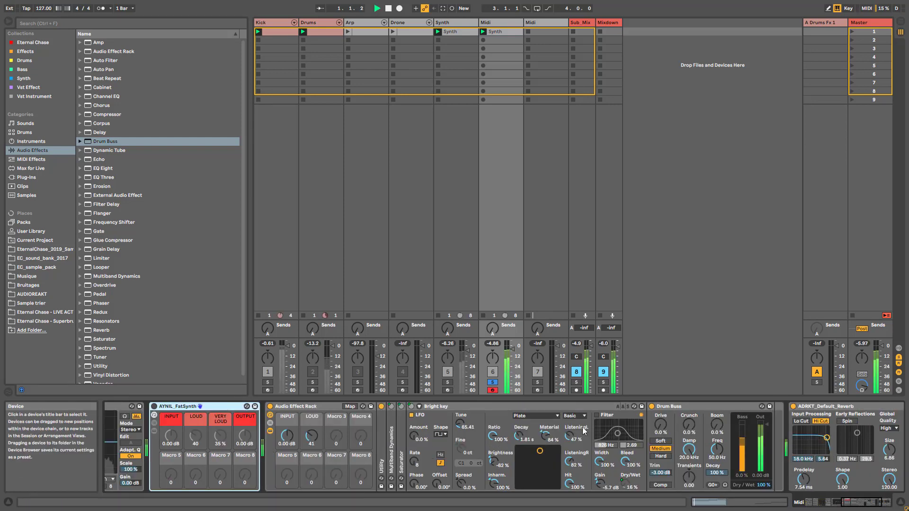
pyautogui.click(660, 440)
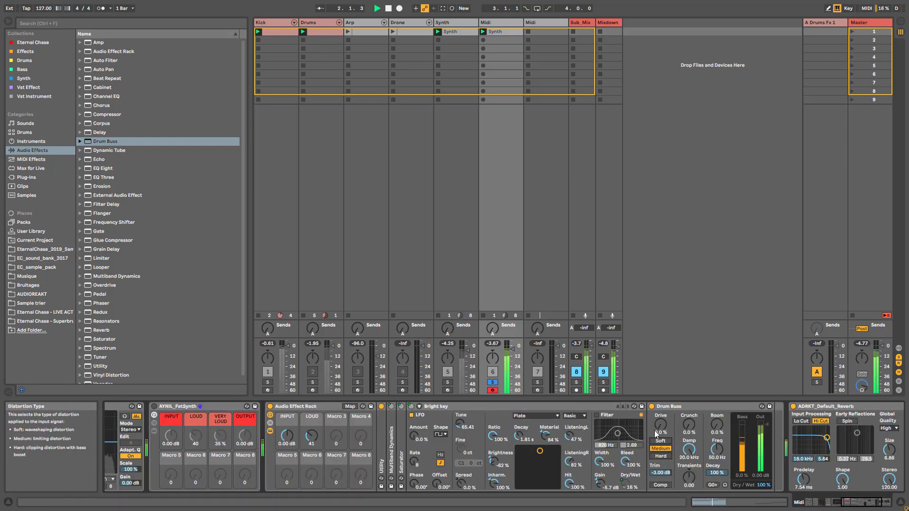
pyautogui.moveTo(659, 430); pyautogui.dragTo(659, 422)
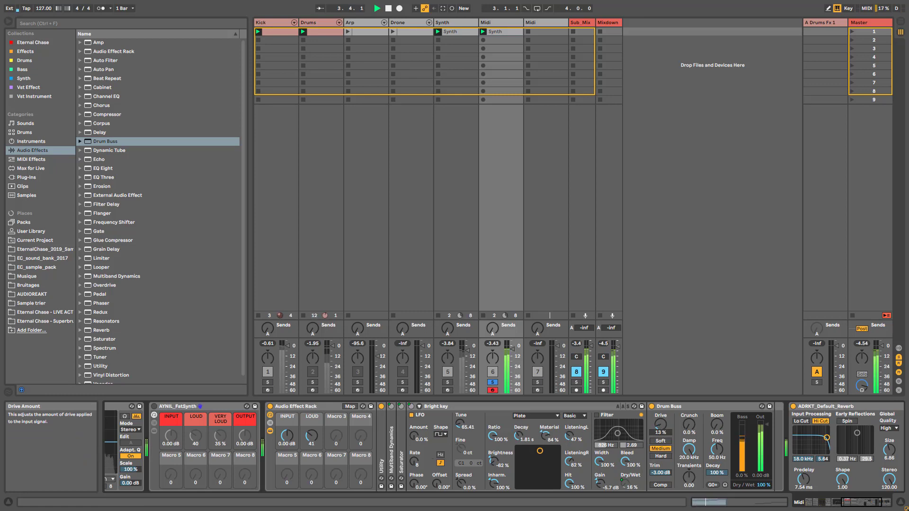
# - Compare the Hard and Medium distortion types of the Drum Buss and keep Medium
pyautogui.click(663, 456)
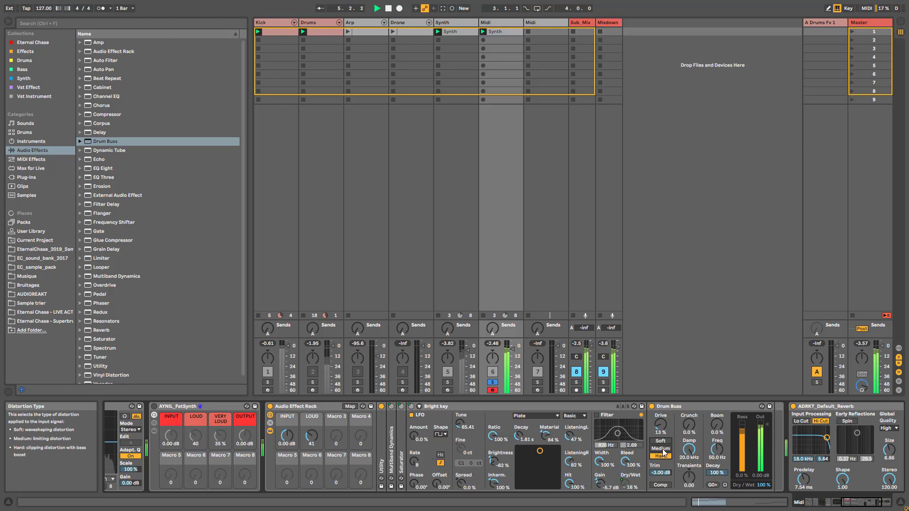
pyautogui.click(663, 449)
pyautogui.click(663, 457)
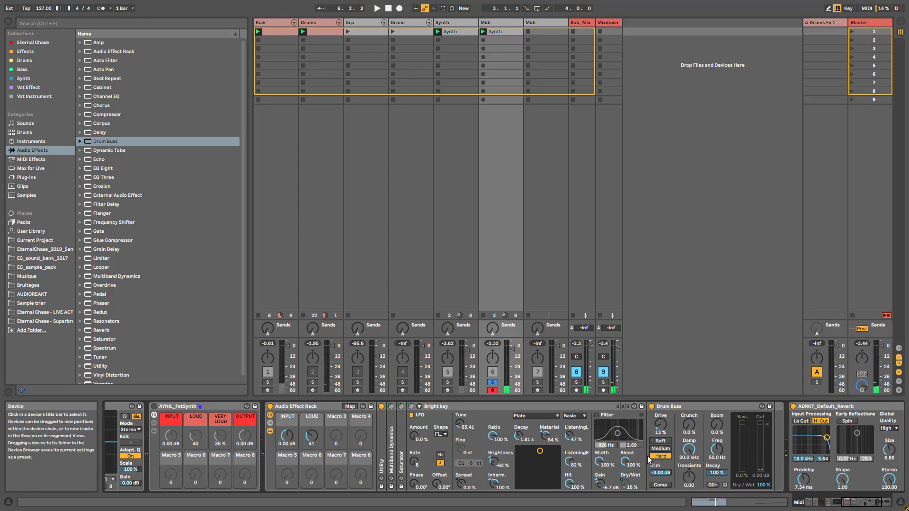
pyautogui.click(654, 449)
# - Play the track, enable the Drum Buss compressor and set Crunch to 10%
pyautogui.press('space')
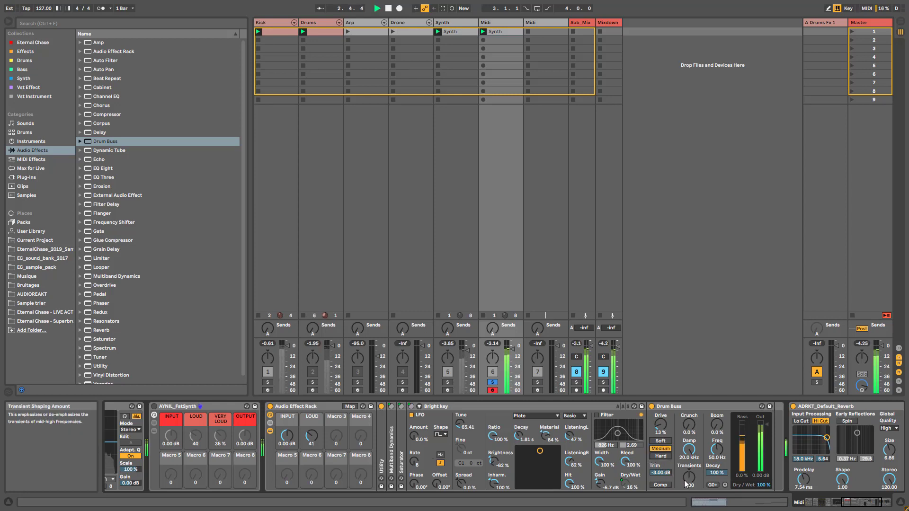
pyautogui.click(663, 486)
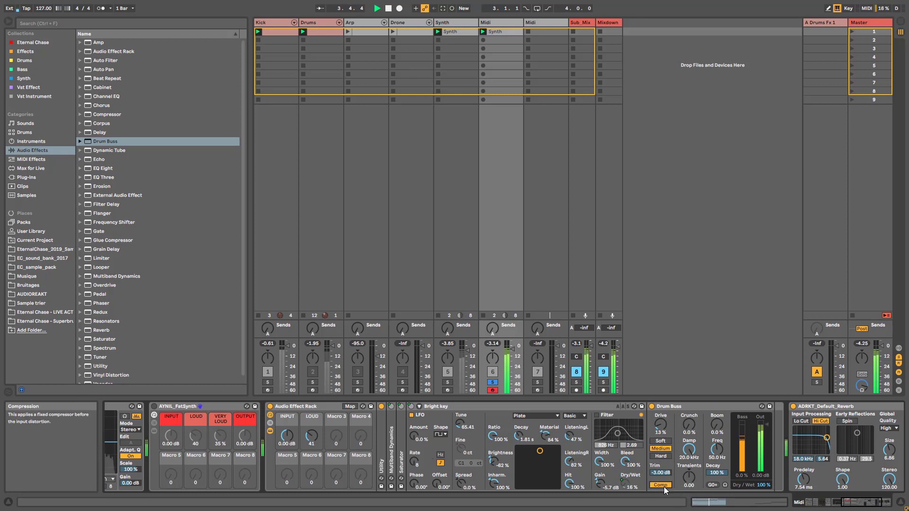
pyautogui.moveTo(688, 426); pyautogui.dragTo(689, 424)
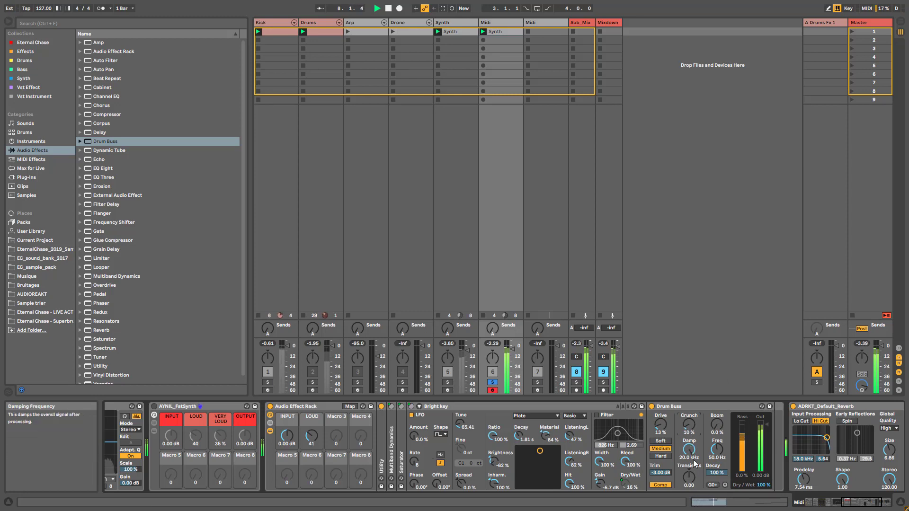
# - Map the Dry/Wet and the Device On switch of the Drum Buss to the rack's third macro
pyautogui.rightClick(762, 483)
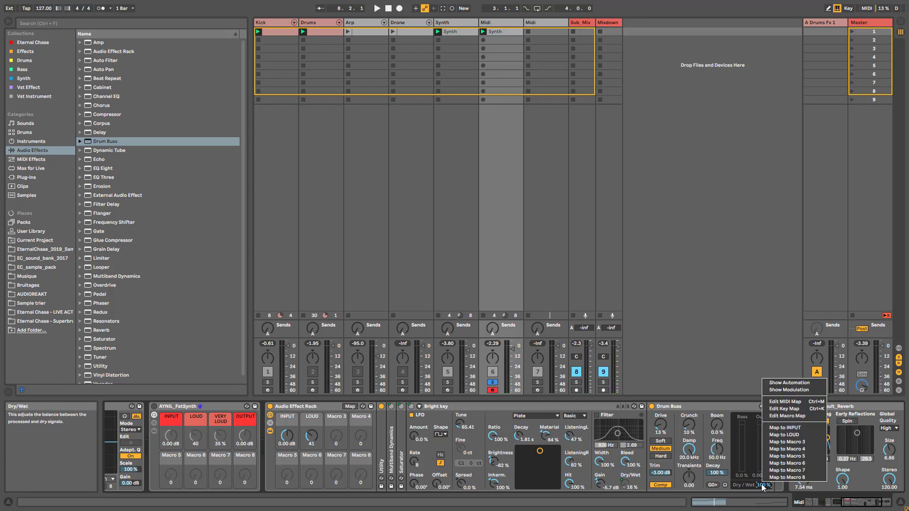
pyautogui.click(788, 442)
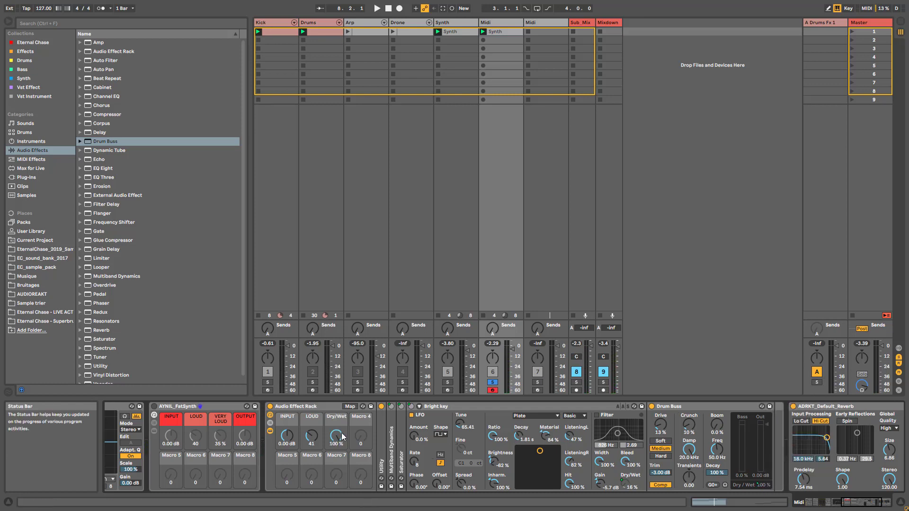
pyautogui.rightClick(651, 407)
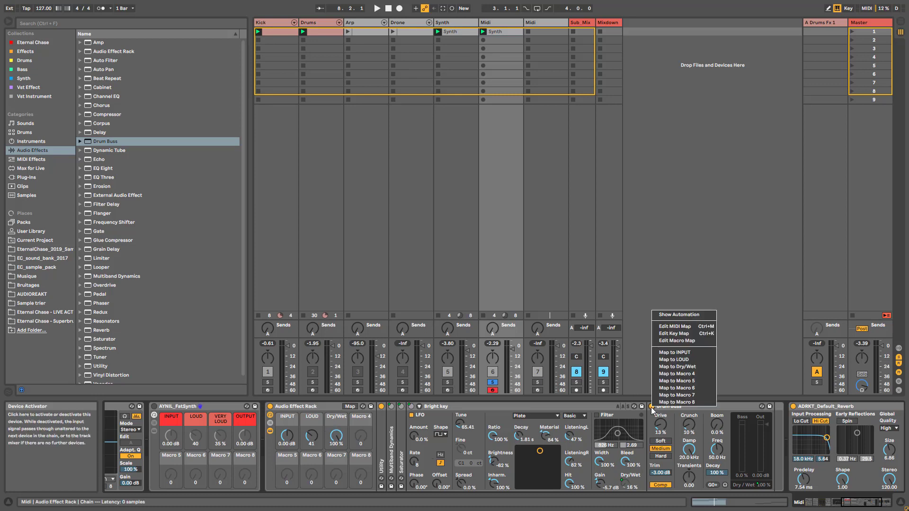
pyautogui.click(691, 366)
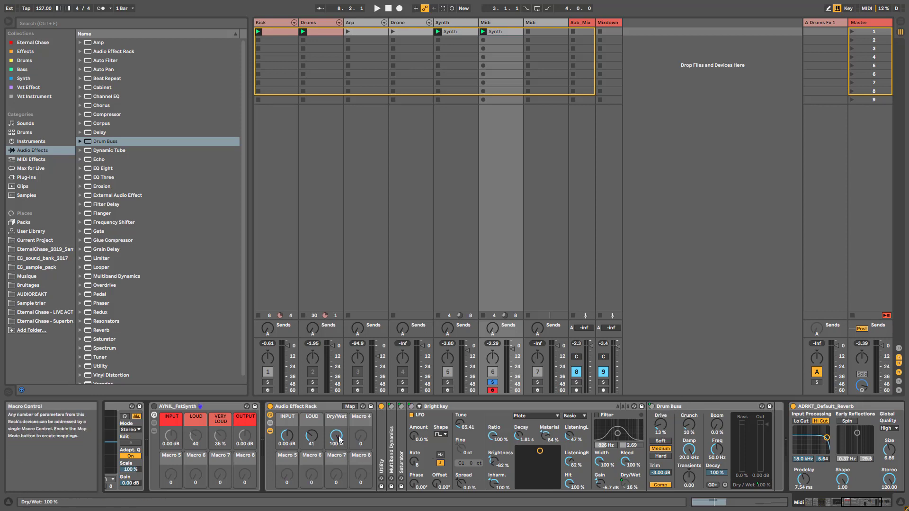
# - Set the minimum of the Drum Buss Device On mapping to 1 and turn the Dry/Wet macro down to 0%
pyautogui.click(350, 407)
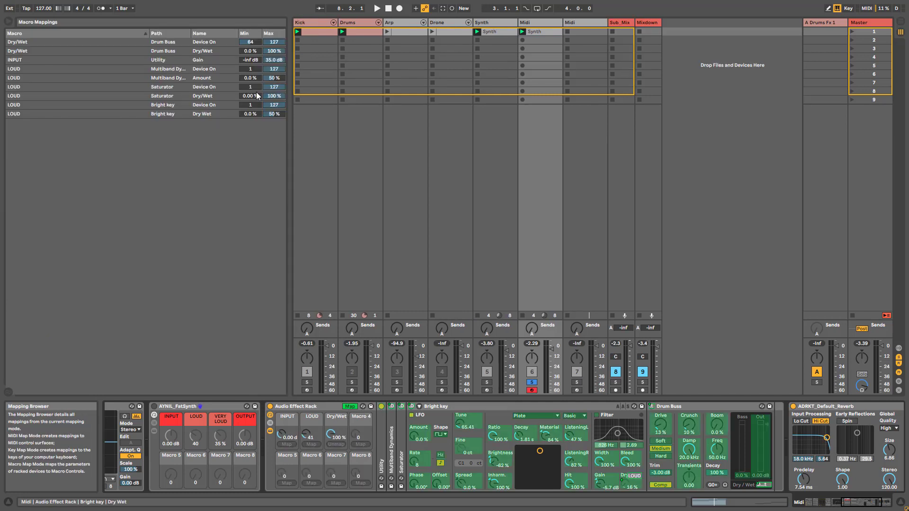
pyautogui.click(260, 44)
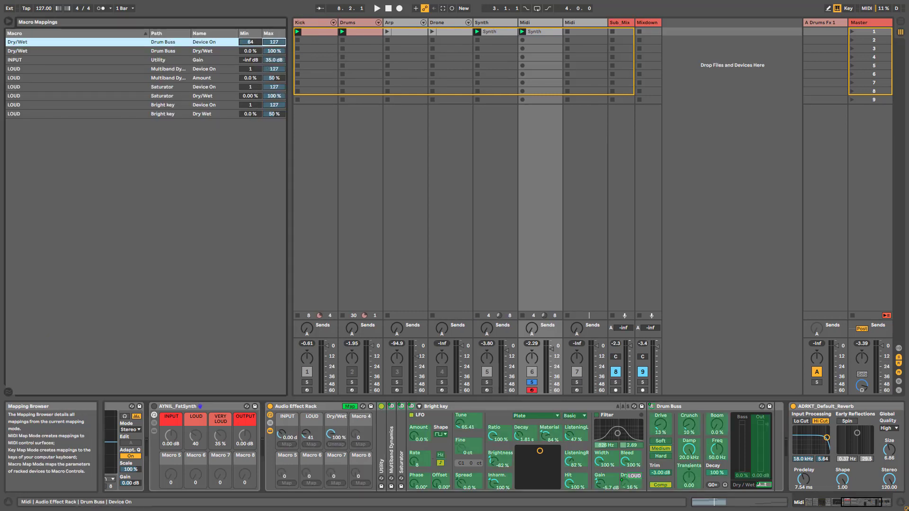
pyautogui.press('Return')
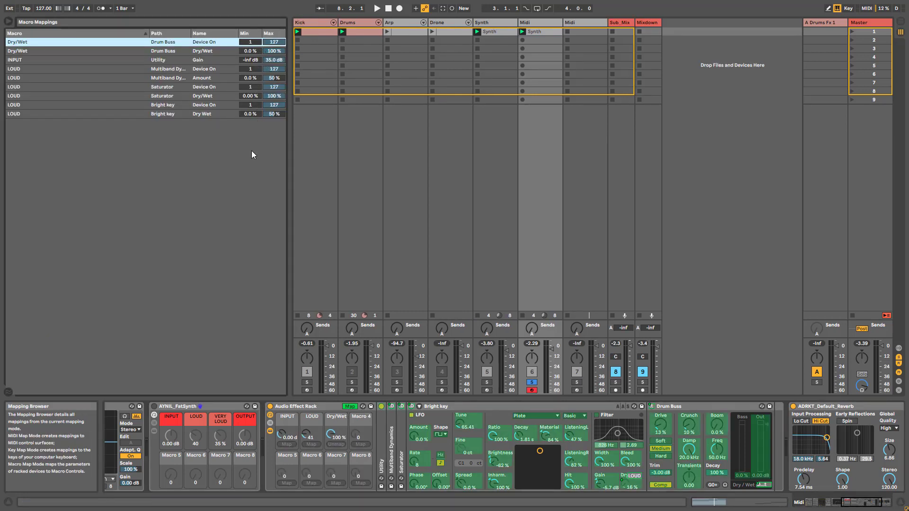
pyautogui.click(350, 405)
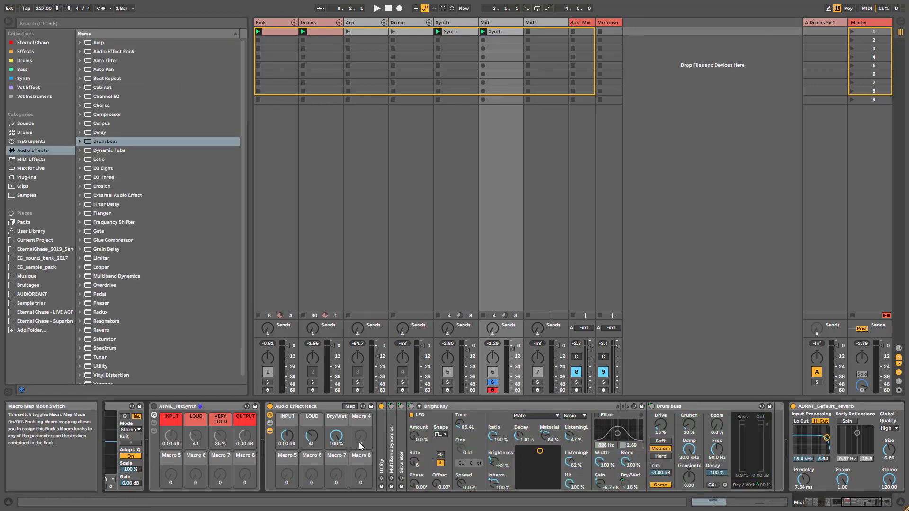
pyautogui.moveTo(337, 444); pyautogui.dragTo(338, 478)
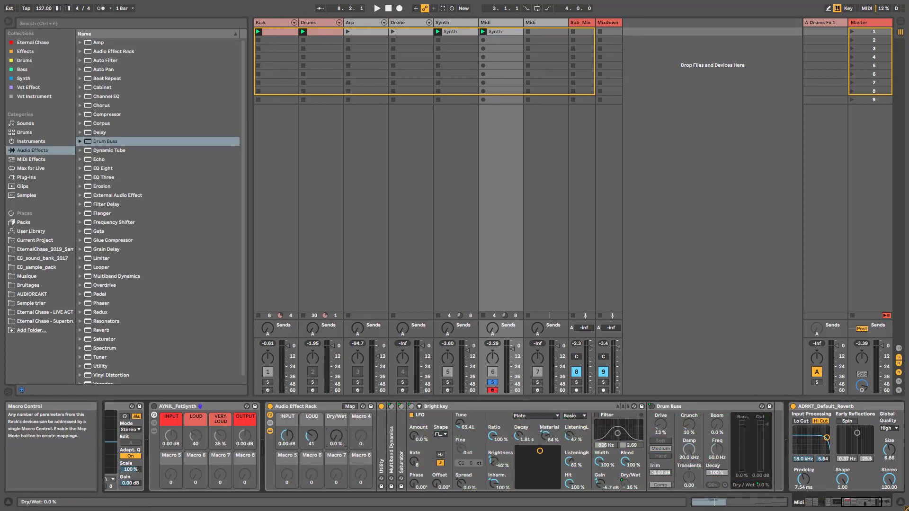
# - Remove the Device On mappings of Bright key, Saturator and Multiband Dynamics from the LOUD macro
pyautogui.rightClick(410, 408)
pyautogui.press('Escape')
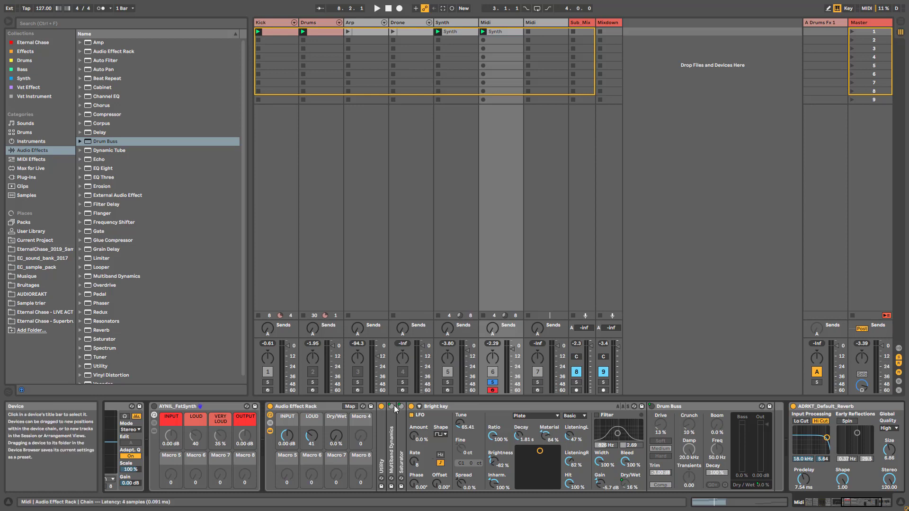
pyautogui.rightClick(402, 407)
pyautogui.press('Escape')
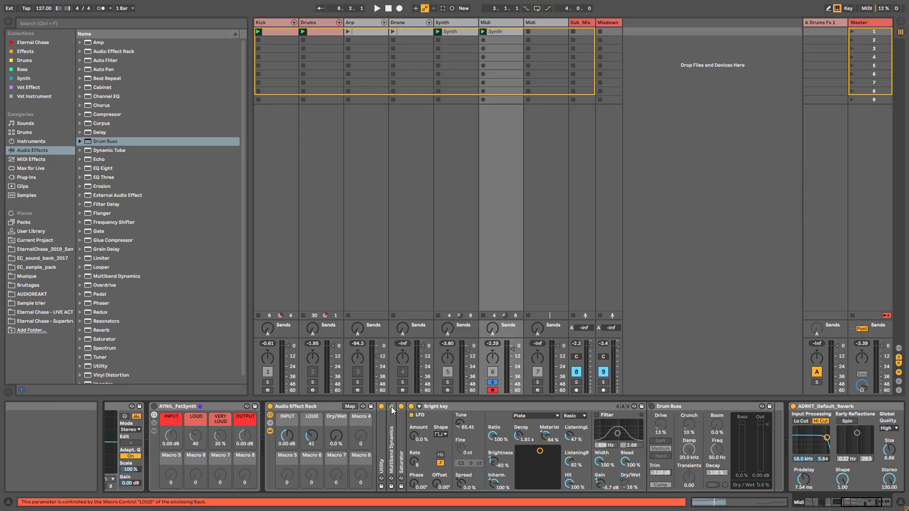
pyautogui.rightClick(392, 407)
pyautogui.click(434, 367)
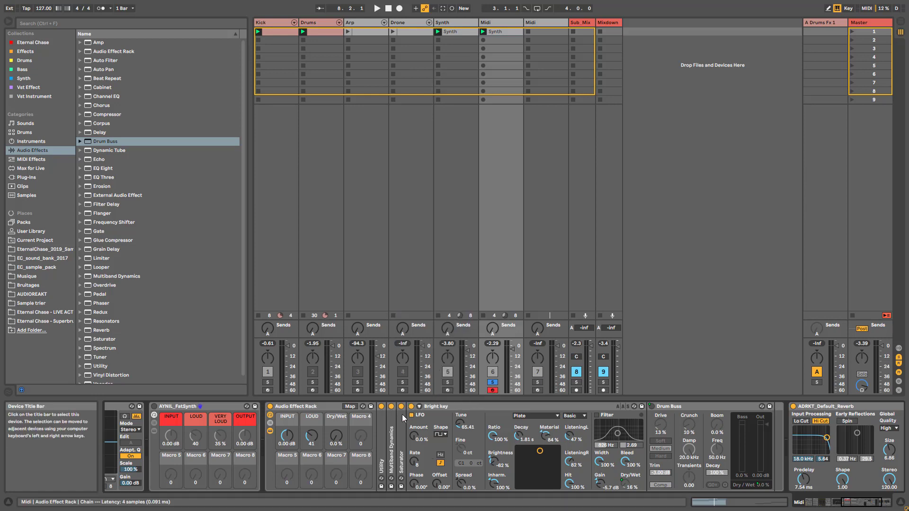
pyautogui.click(651, 408)
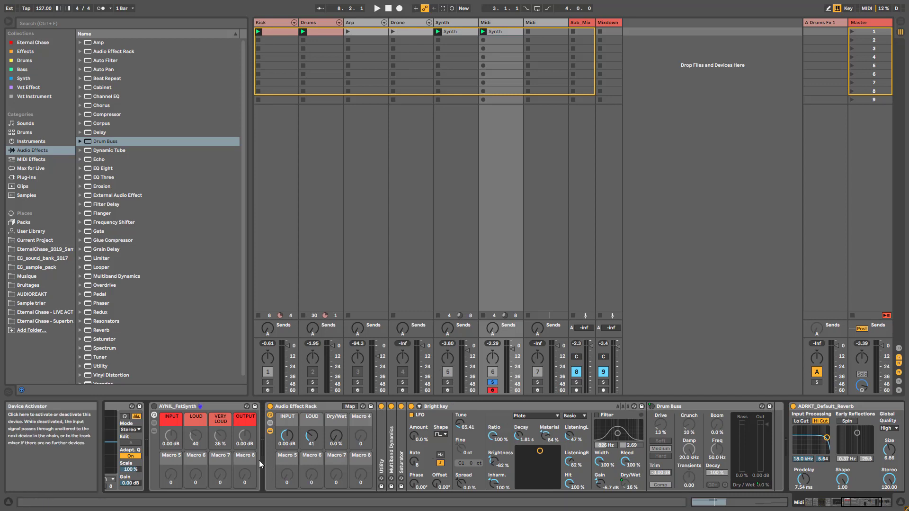
# - Play the track and audition the rack's LOUD and Dry/Wet macros, leaving LOUD at 35 and Dry/Wet at 0%
pyautogui.press('space')
pyautogui.doubleClick(312, 438)
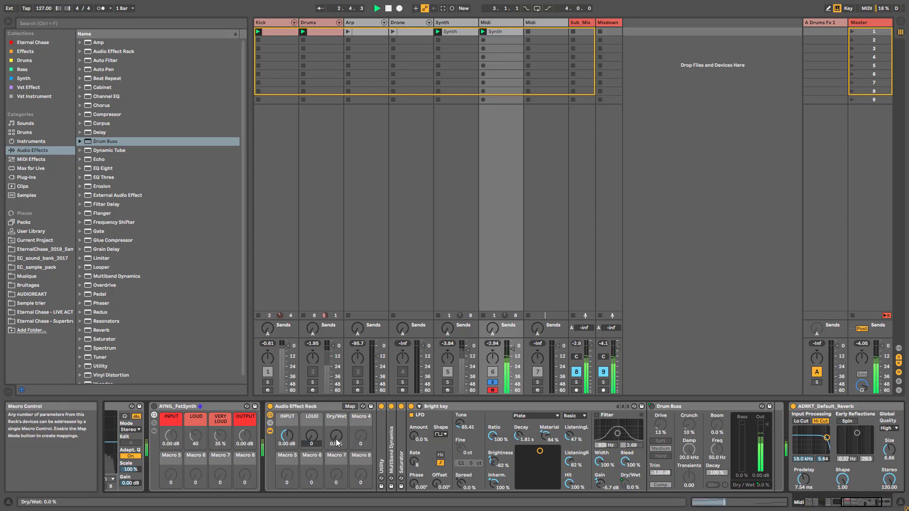
pyautogui.moveTo(337, 443); pyautogui.dragTo(339, 433)
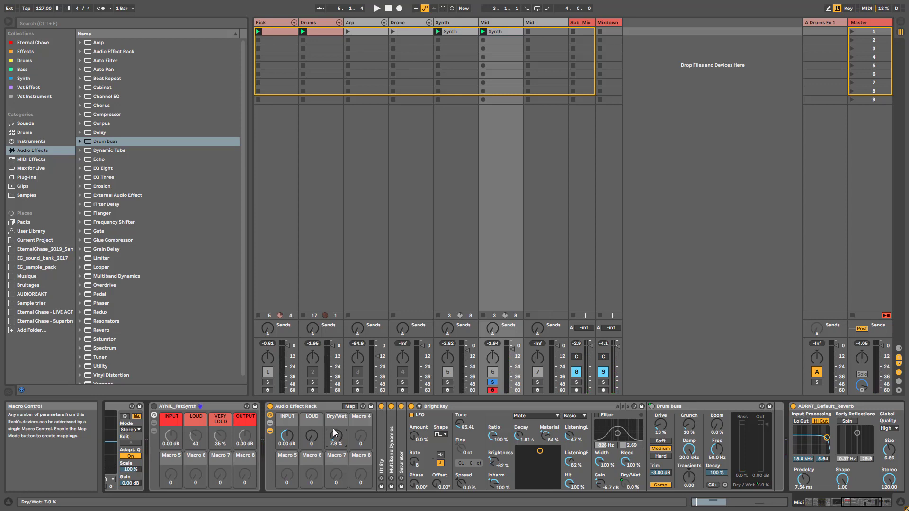
pyautogui.moveTo(332, 438)
pyautogui.mouseDown()
pyautogui.moveTo(332, 448)
pyautogui.moveTo(336, 427)
pyautogui.moveTo(336, 447)
pyautogui.moveTo(315, 431)
pyautogui.mouseUp()
pyautogui.press('space')
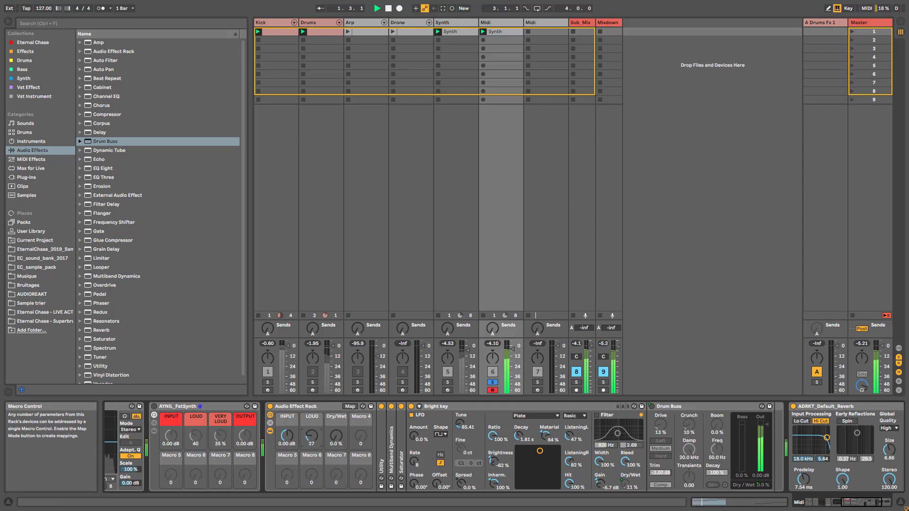
# - Compare the sound with the Bright key device bypassed and active during playback
pyautogui.click(411, 406)
pyautogui.click(411, 407)
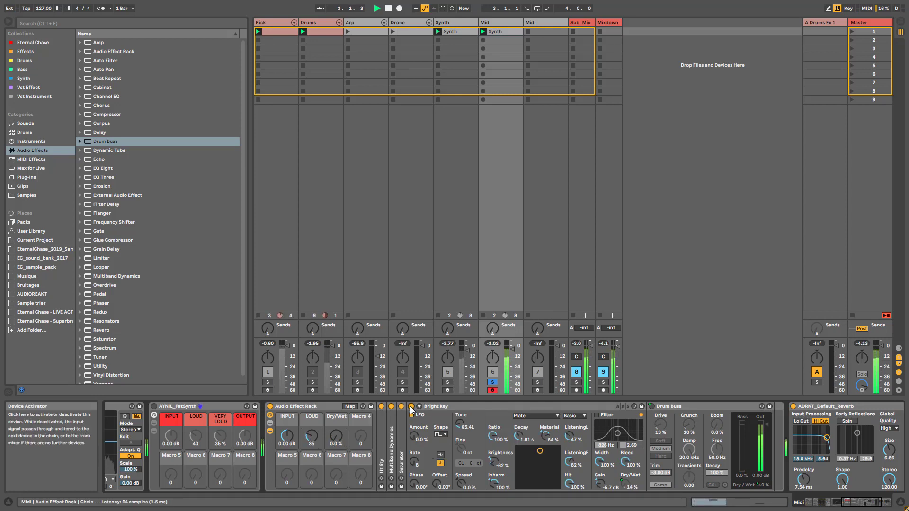
pyautogui.click(411, 407)
pyautogui.click(411, 407)
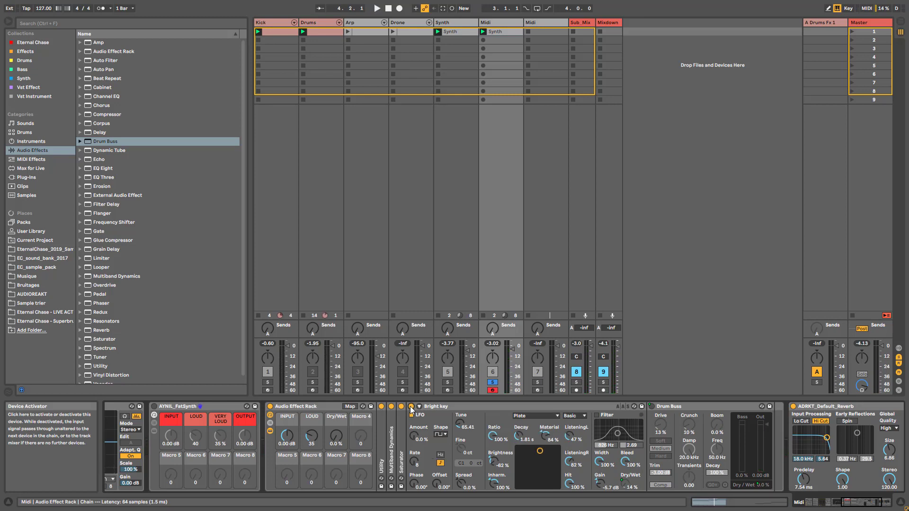
pyautogui.press('space')
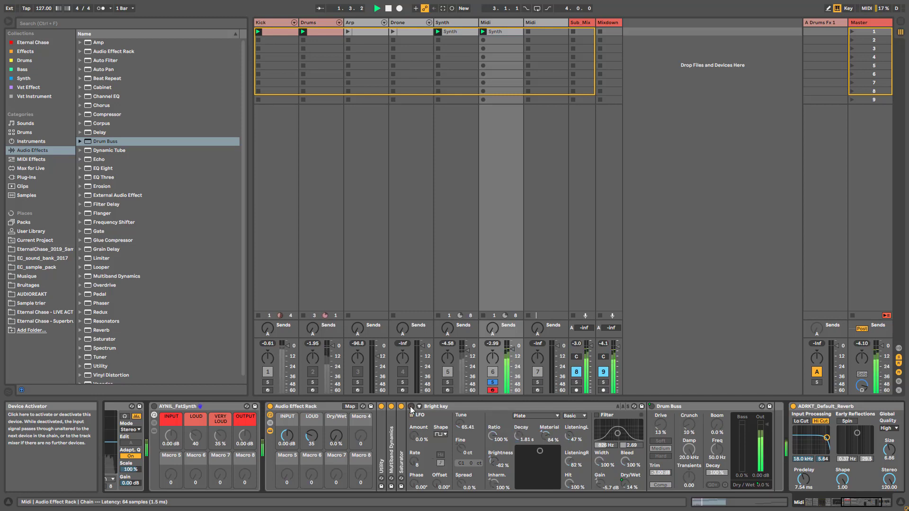
# - Bypass Saturator and Multiband Dynamics for a playback comparison, re-enabling and unfolding Multiband Dynamics to inspect it
pyautogui.click(411, 408)
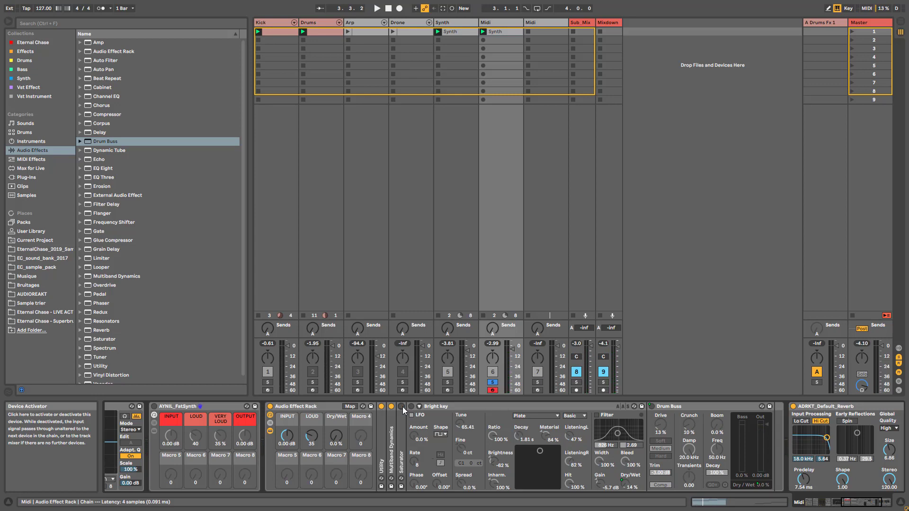
pyautogui.click(392, 406)
pyautogui.press('space')
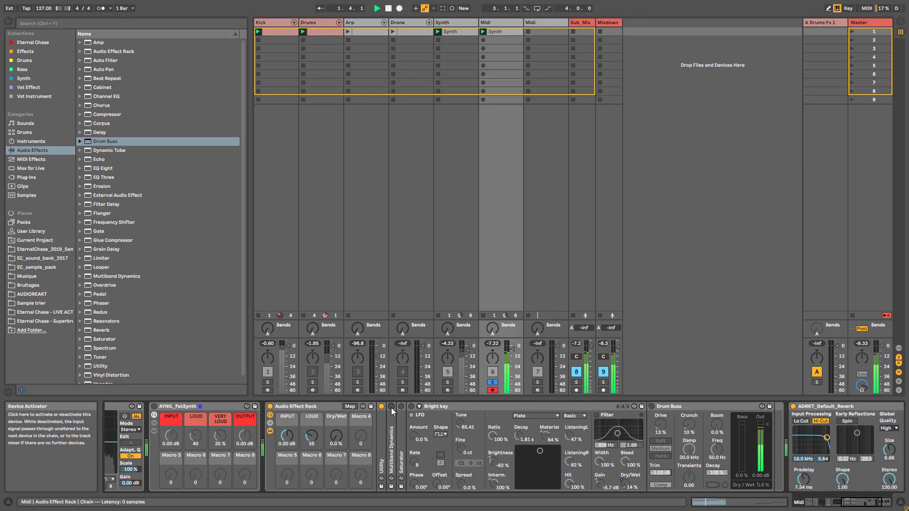
pyautogui.click(391, 406)
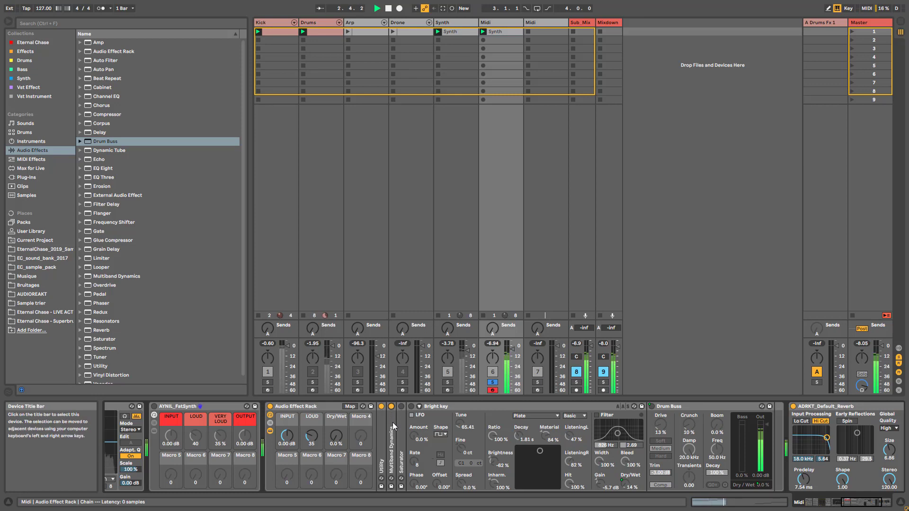
pyautogui.doubleClick(393, 422)
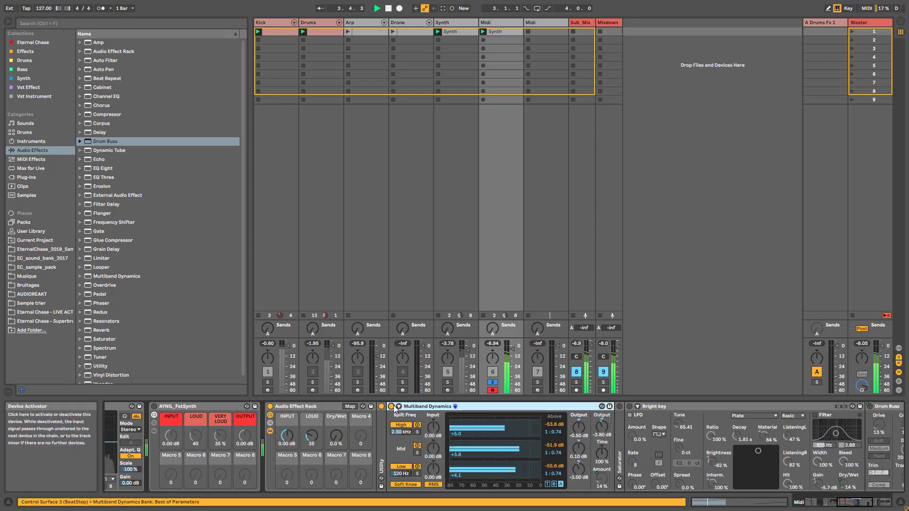
pyautogui.press('space')
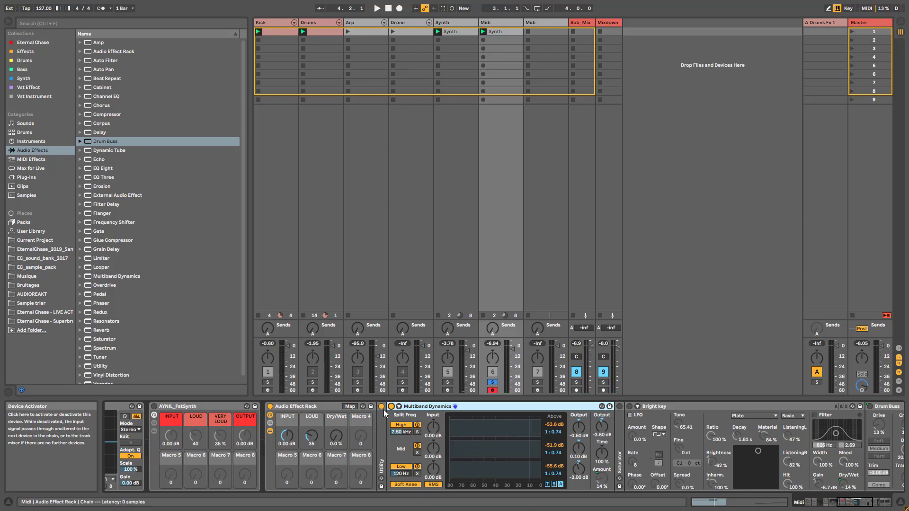
# - Switch Saturator and Bright key back on and fold both devices together with Multiband Dynamics
pyautogui.doubleClick(440, 409)
pyautogui.doubleClick(405, 408)
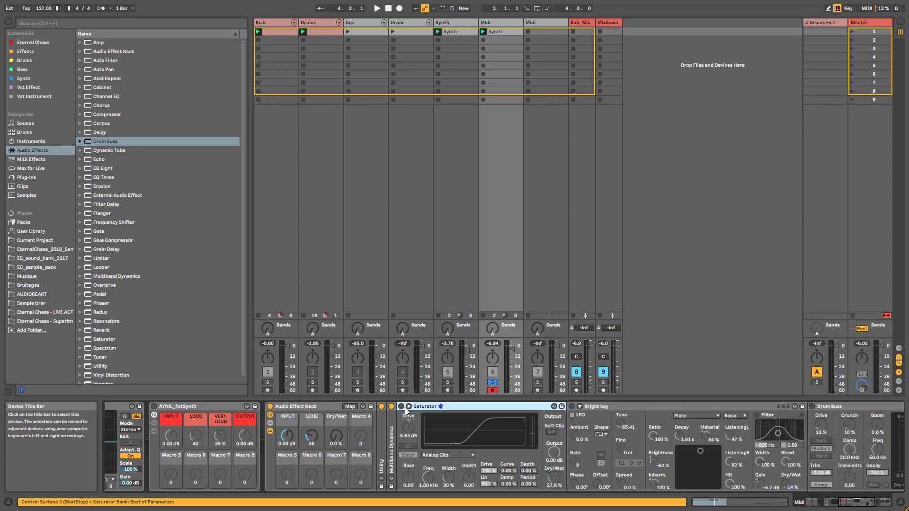
pyautogui.click(399, 407)
pyautogui.doubleClick(410, 408)
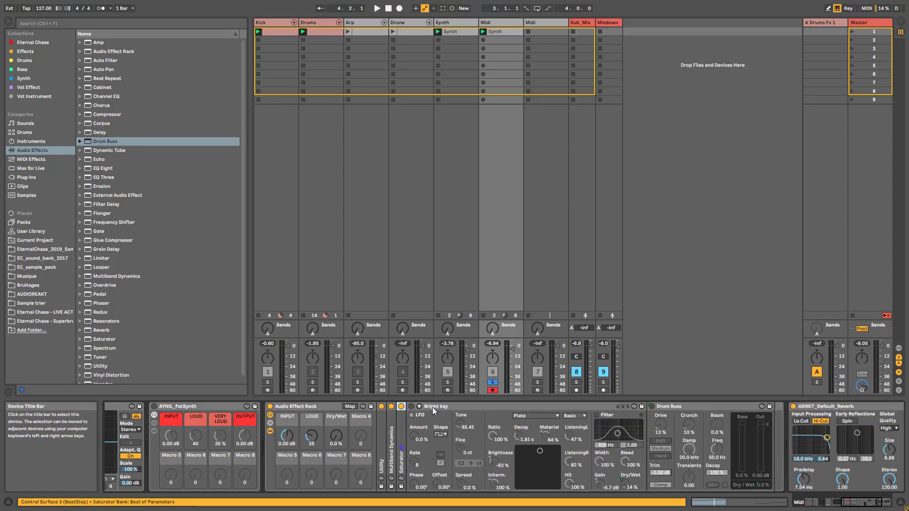
pyautogui.doubleClick(432, 407)
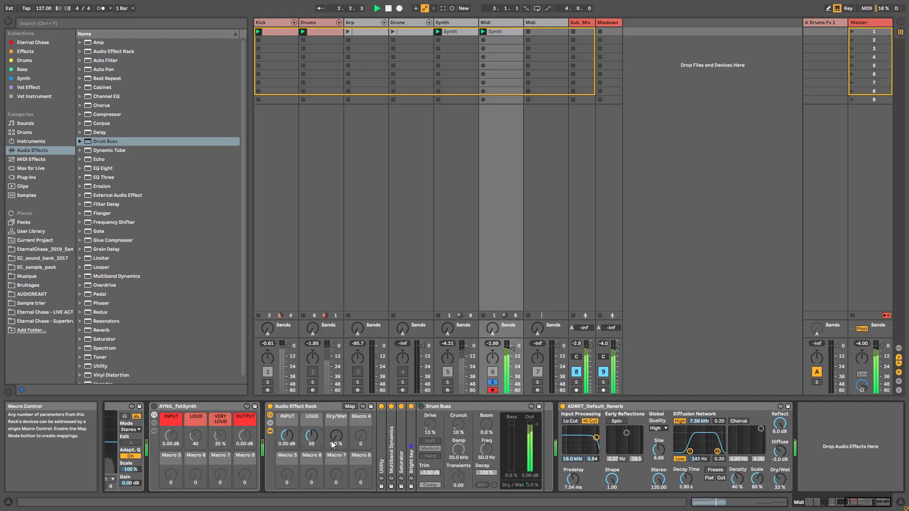
# - Raise the rack's Dry/Wet macro to 24% and add a Limiter after the Drum Buss
pyautogui.moveTo(336, 443); pyautogui.dragTo(336, 436)
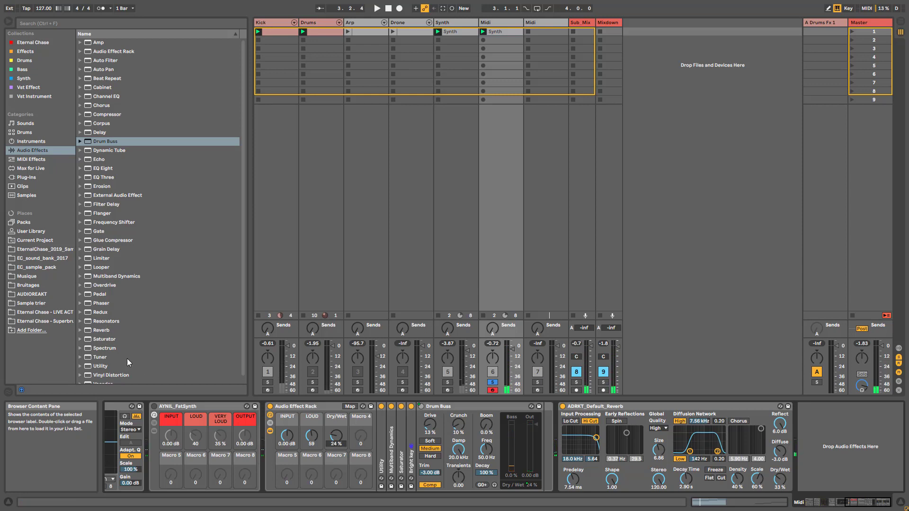
pyautogui.scroll(-1, 127, 359)
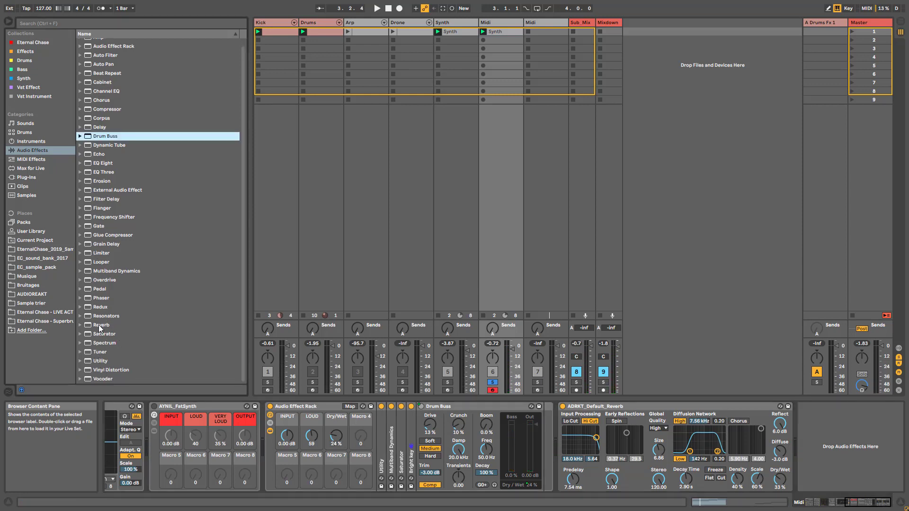
pyautogui.scroll(1, 102, 260)
pyautogui.moveTo(102, 260); pyautogui.dragTo(443, 408)
pyautogui.doubleClick(443, 407)
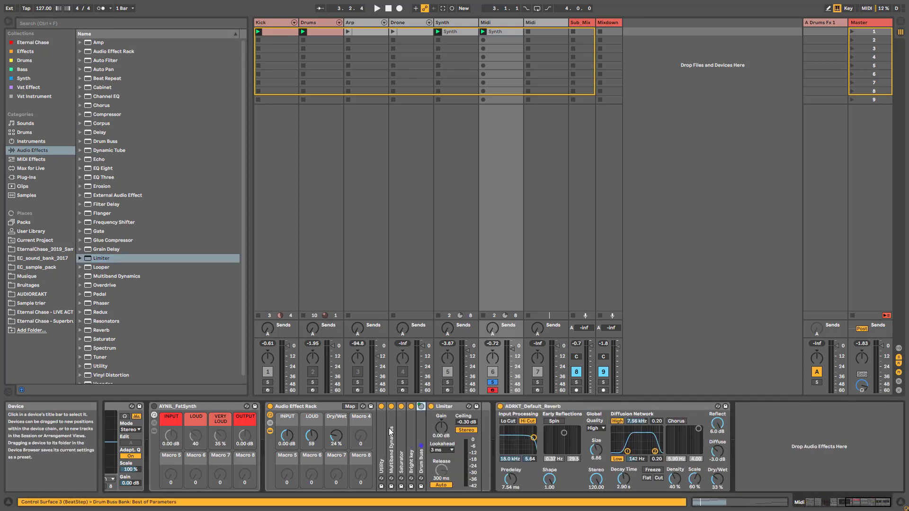
# - Rename the rack's third macro VERY LOUD and set the Limiter's ceiling to 0.00 dB
pyautogui.click(332, 414)
pyautogui.write('VERY LOU')
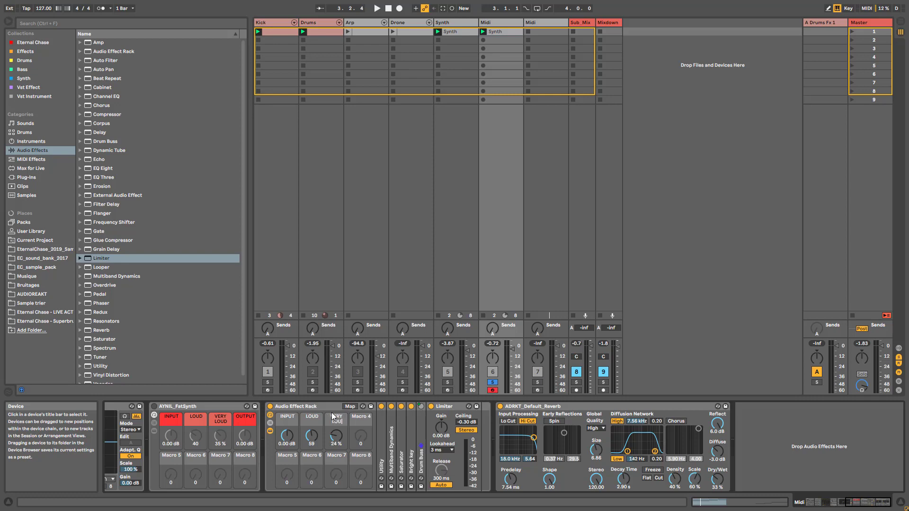
pyautogui.write('D')
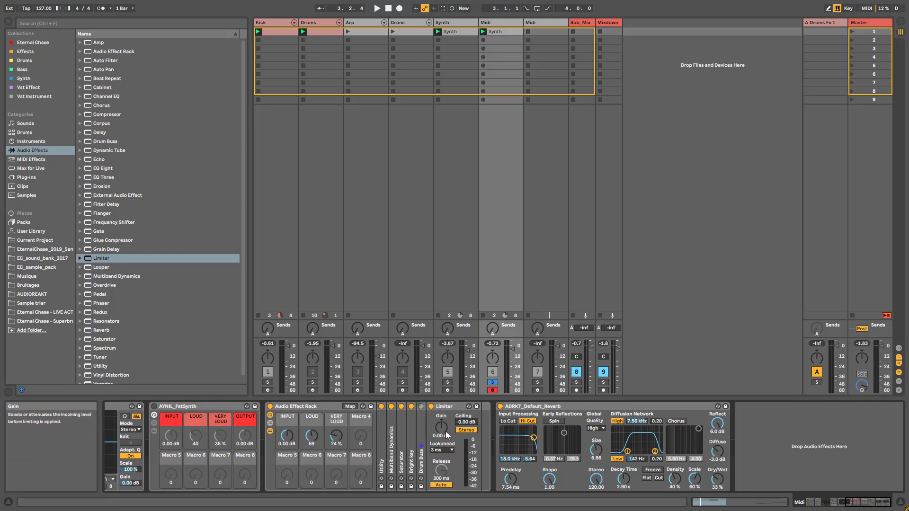
# - Map the Limiter's Gain to the fourth macro, name it OUTPUT and lower it to -6.61 dB during playback
pyautogui.rightClick(444, 432)
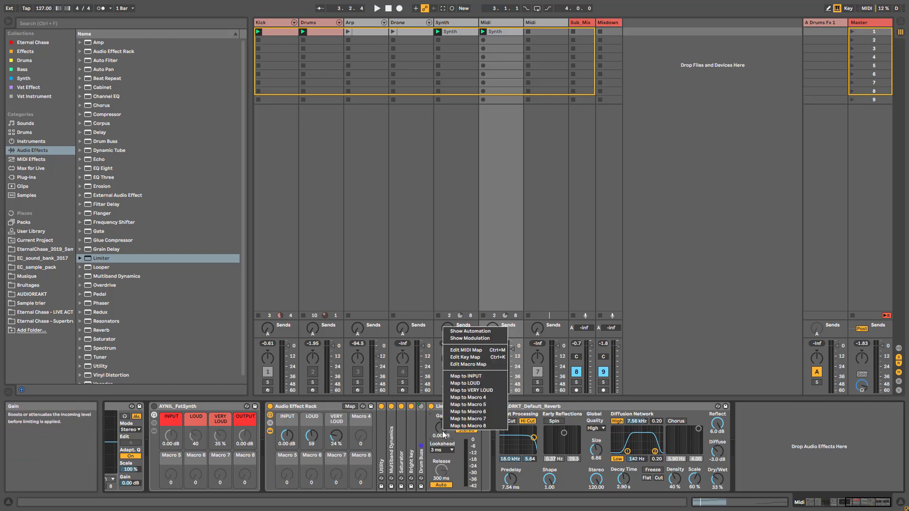
pyautogui.click(465, 397)
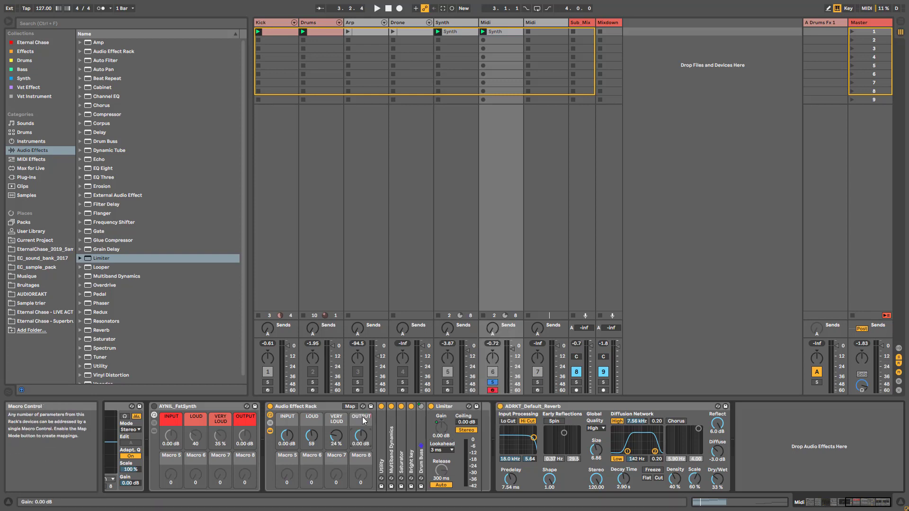
pyautogui.press('space')
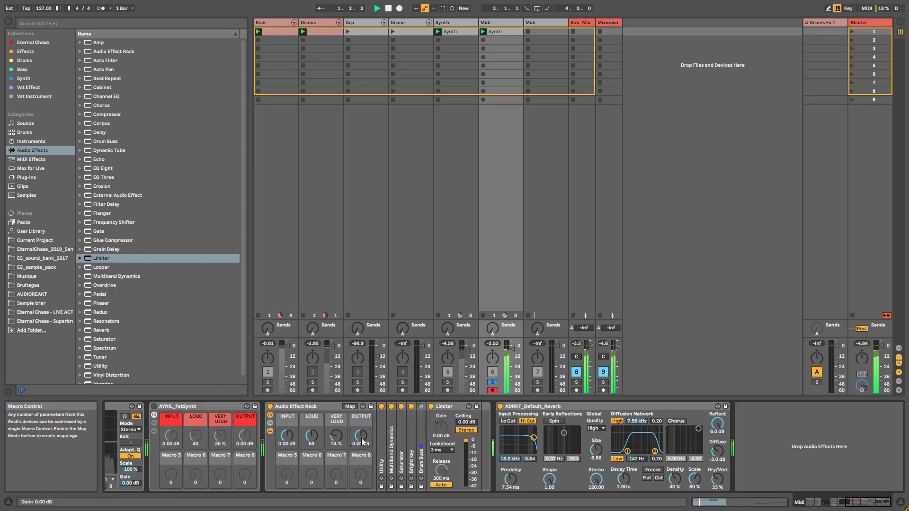
pyautogui.moveTo(361, 435)
pyautogui.mouseDown()
pyautogui.moveTo(360, 450)
pyautogui.moveTo(361, 424)
pyautogui.moveTo(361, 448)
pyautogui.mouseUp()
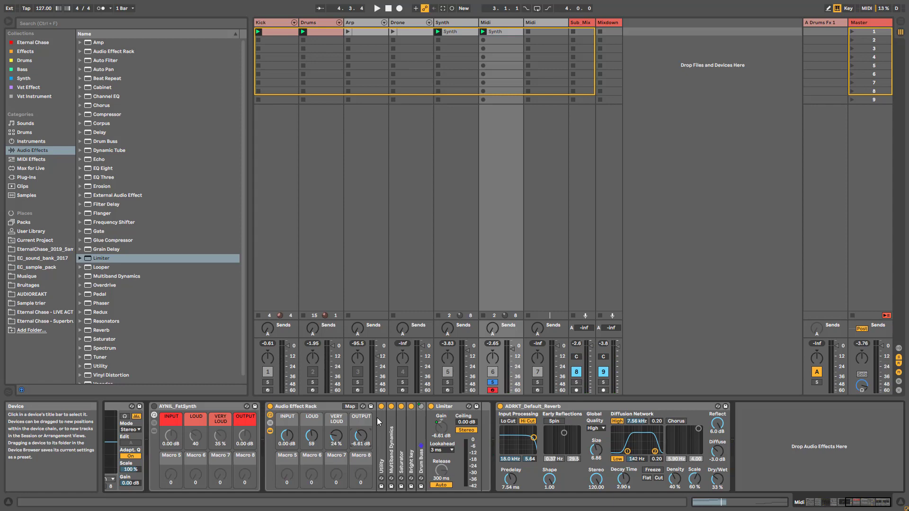
# - Examine the devices inside the Synth track's AYNIL_FatSynth rack, from Drum Buss back to Multiband Dynamics, and leave them folded
pyautogui.click(449, 22)
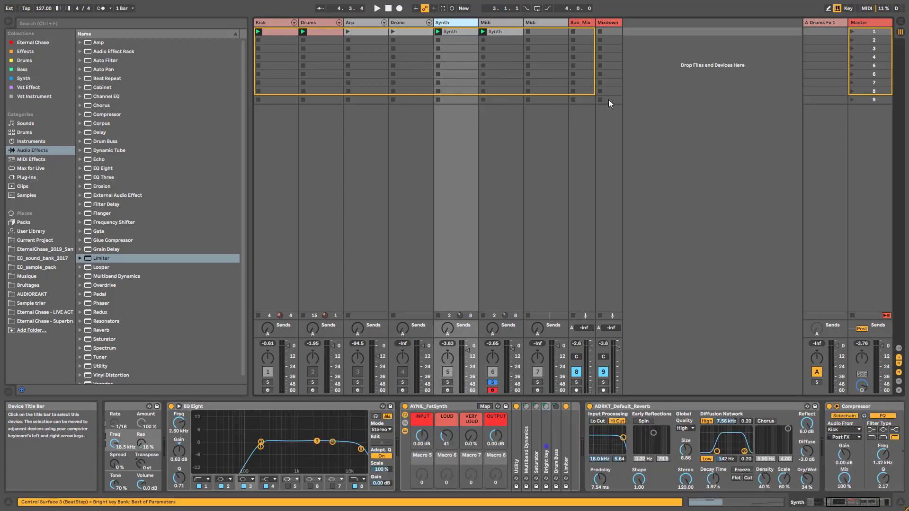
pyautogui.doubleClick(557, 441)
pyautogui.doubleClick(549, 445)
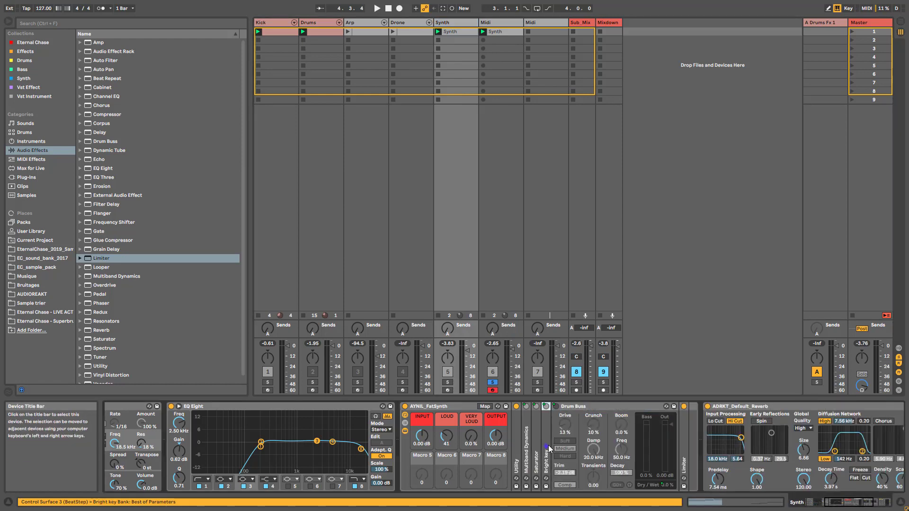
pyautogui.click(539, 455)
pyautogui.doubleClick(538, 453)
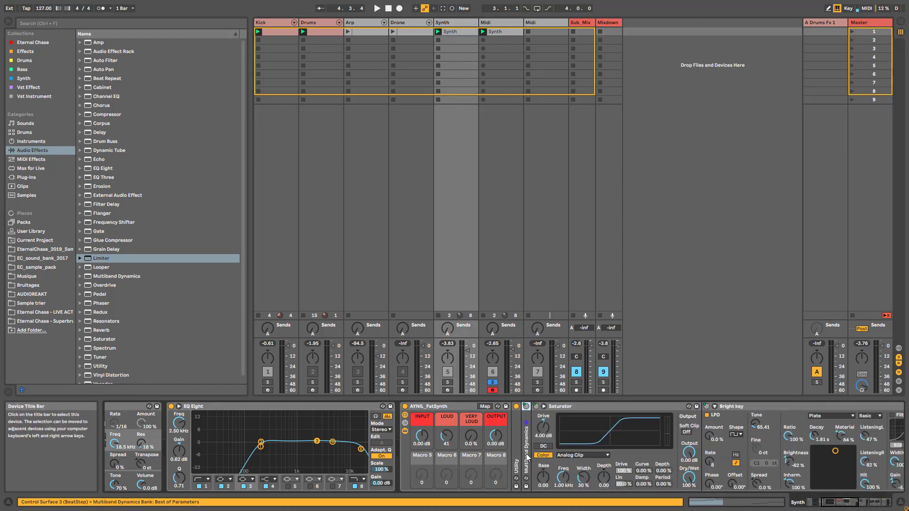
pyautogui.doubleClick(527, 453)
pyautogui.doubleClick(587, 407)
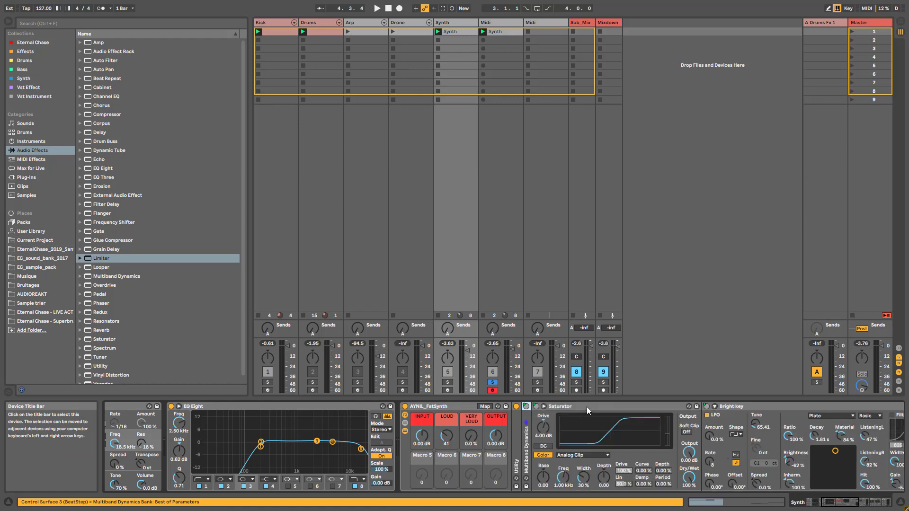
pyautogui.doubleClick(586, 407)
pyautogui.doubleClick(589, 407)
pyautogui.doubleClick(589, 407)
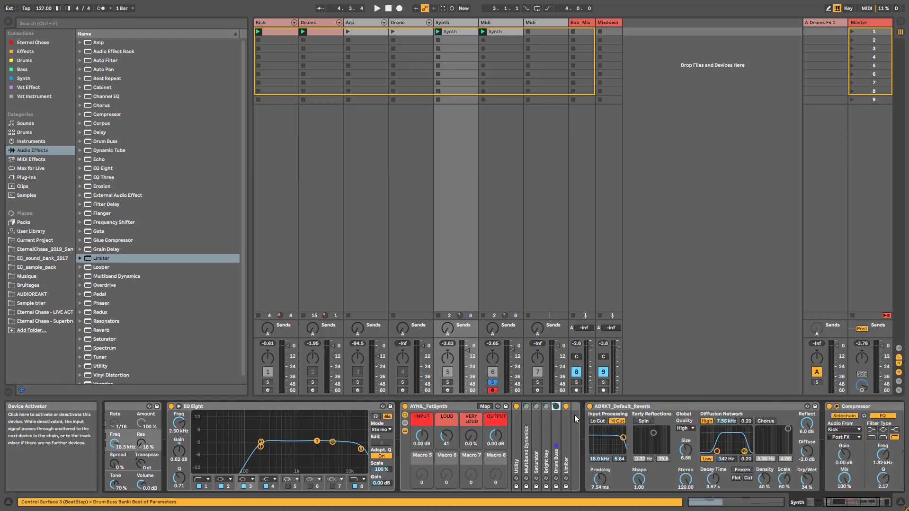
# - Hide the AYNIL_FatSynth rack's devices, solo and arm the Synth track, and play it with the rack bypassed for comparison
pyautogui.click(405, 430)
pyautogui.click(448, 382)
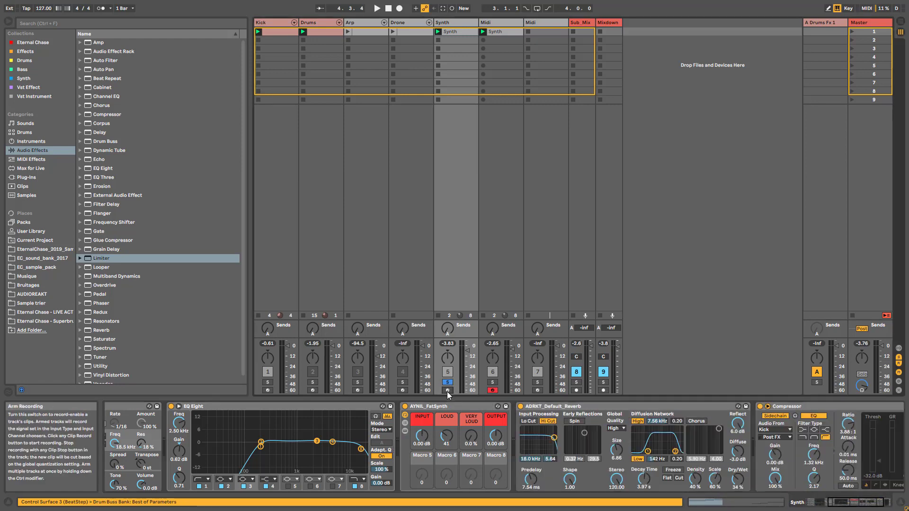
pyautogui.click(448, 391)
pyautogui.press('space')
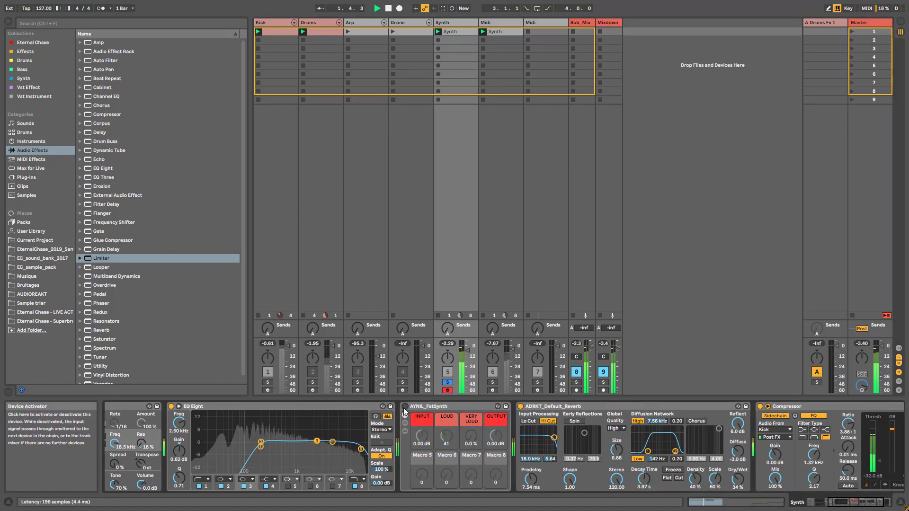
# - Add a Delay to the Synth track between the reverb and the compressor
pyautogui.moveTo(857, 503)
pyautogui.mouseDown()
pyautogui.moveTo(831, 502)
pyautogui.moveTo(852, 509)
pyautogui.mouseUp()
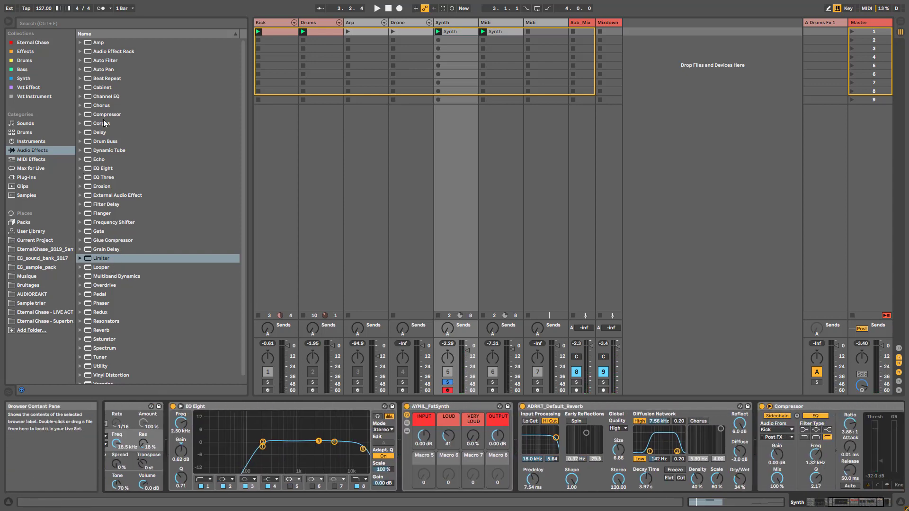
pyautogui.click(103, 134)
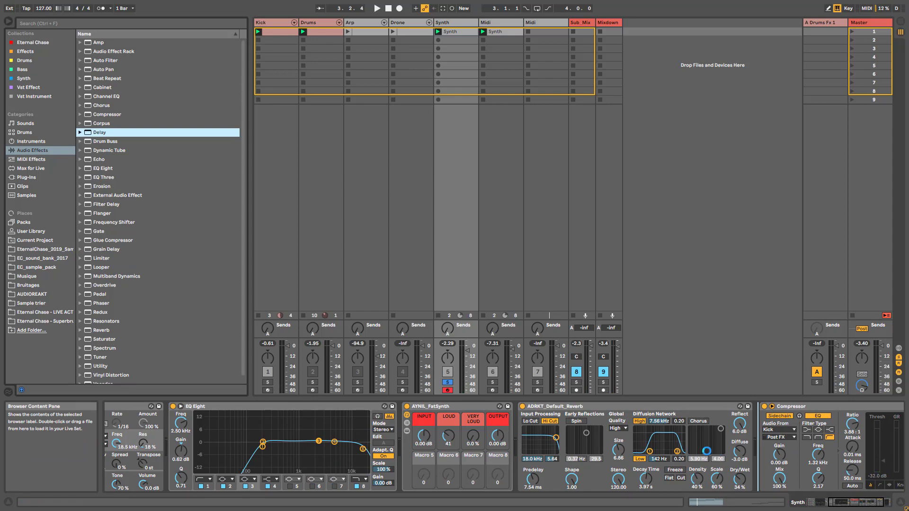
pyautogui.moveTo(837, 504); pyautogui.dragTo(716, 490)
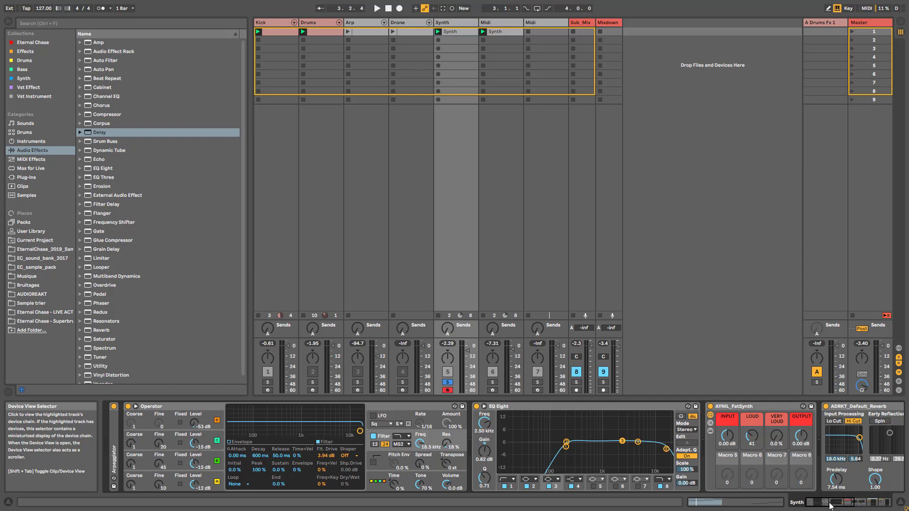
pyautogui.moveTo(829, 506); pyautogui.dragTo(856, 504)
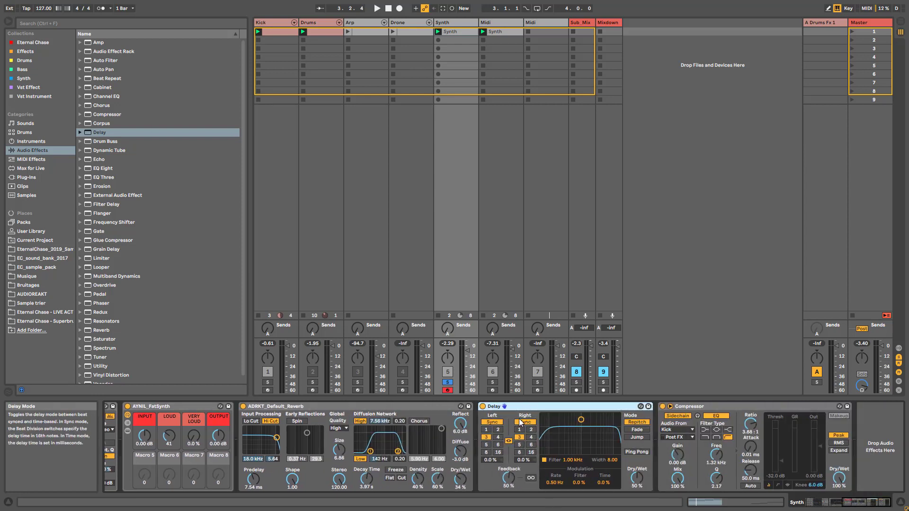
# - Unlink the Delay's channels, set their times to 1.00 ms left and 13.5 ms right, and lower the feedback to 1.5 %
pyautogui.click(508, 441)
pyautogui.click(493, 422)
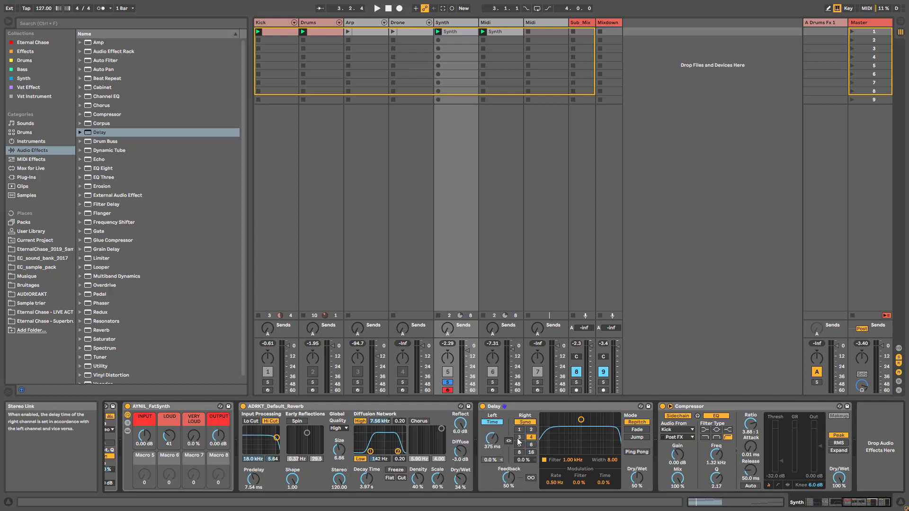
pyautogui.click(508, 441)
pyautogui.moveTo(522, 440); pyautogui.dragTo(522, 473)
pyautogui.click(508, 440)
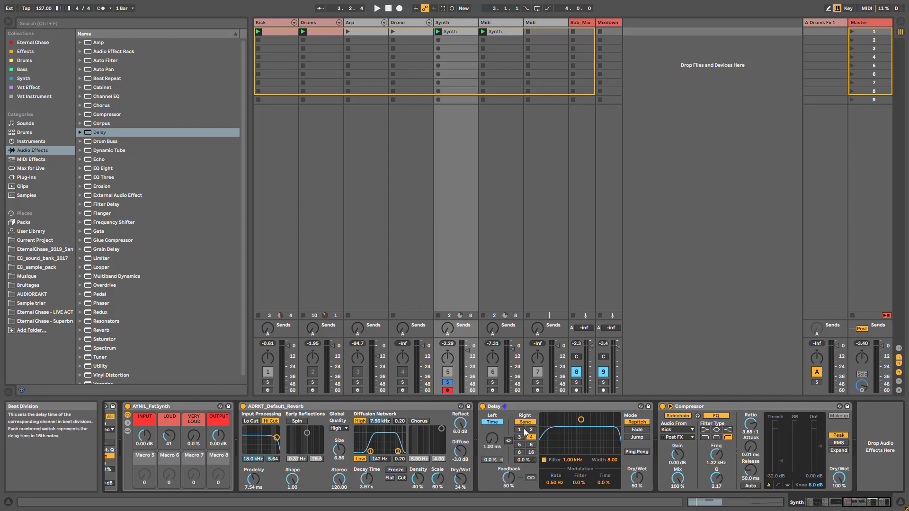
pyautogui.moveTo(509, 478); pyautogui.dragTo(510, 503)
pyautogui.press('space')
pyautogui.moveTo(524, 438); pyautogui.dragTo(525, 430)
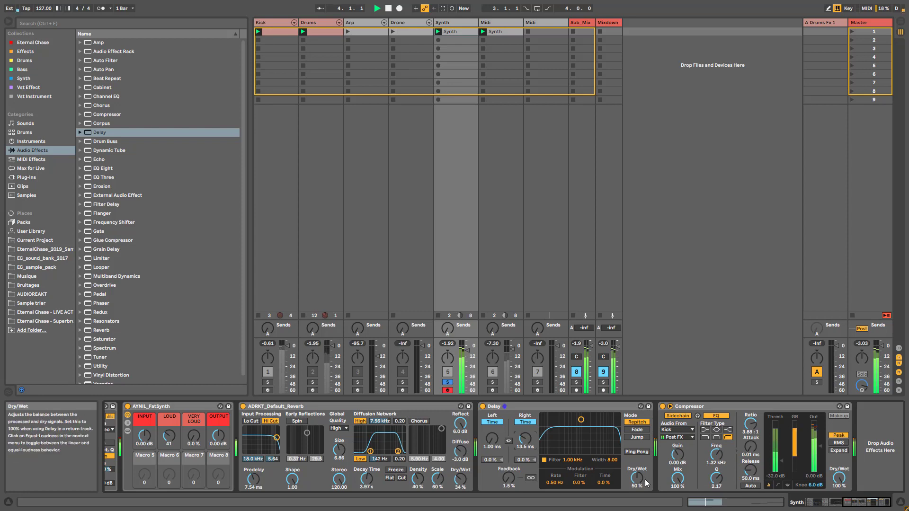
# - Make the Delay fully wet at 100 % with 0.0 % feedback and its filter off, and play the result
pyautogui.moveTo(639, 479); pyautogui.dragTo(639, 445)
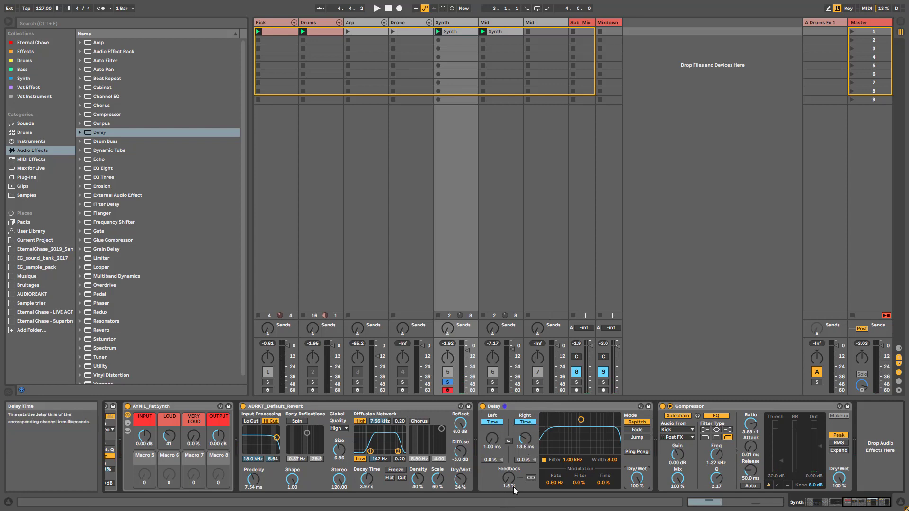
pyautogui.moveTo(514, 490); pyautogui.dragTo(514, 497)
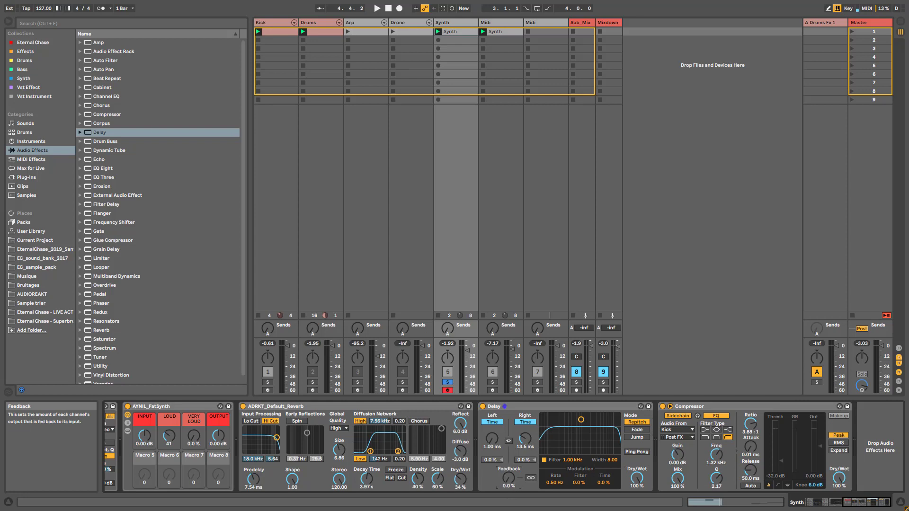
pyautogui.click(544, 460)
pyautogui.press('space')
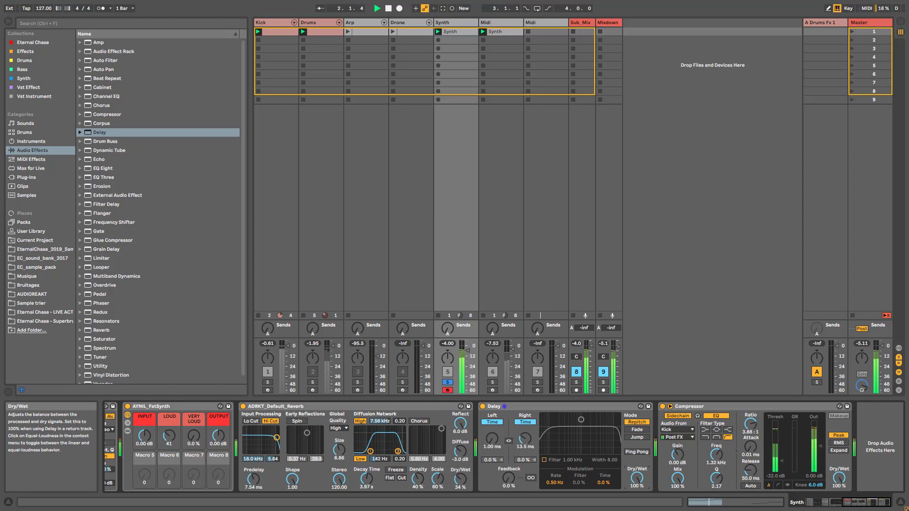
# - Unsolo the Synth track and switch the Delay off and on again to compare its effect in the mix
pyautogui.click(448, 382)
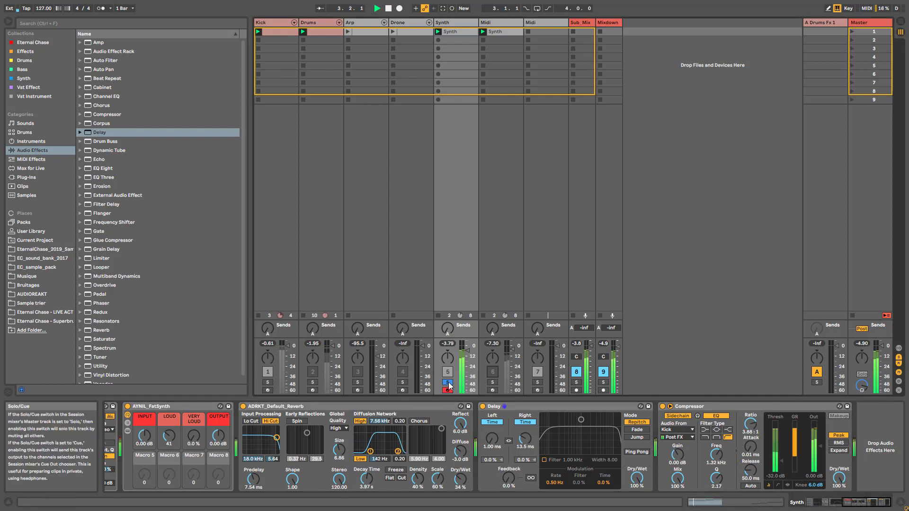
pyautogui.click(483, 406)
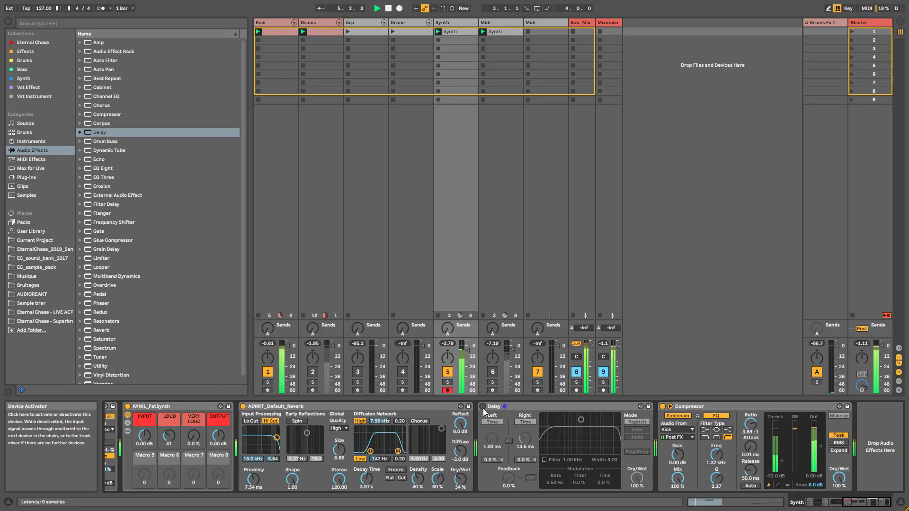
pyautogui.click(483, 407)
# - Raise the AYNIL_FatSynth rack's VERY LOUD macro to 40 % and activate the Drums track during playback
pyautogui.moveTo(194, 435); pyautogui.dragTo(194, 431)
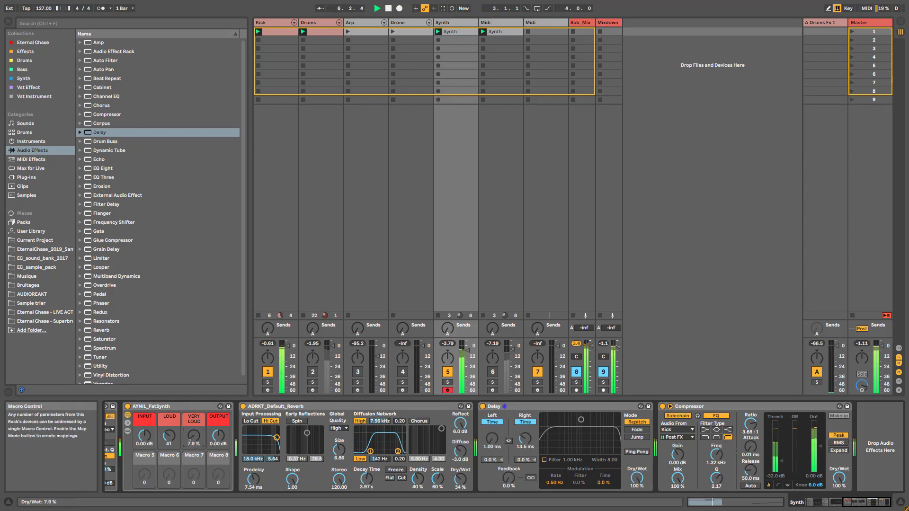
pyautogui.click(854, 504)
pyautogui.moveTo(431, 447); pyautogui.dragTo(431, 465)
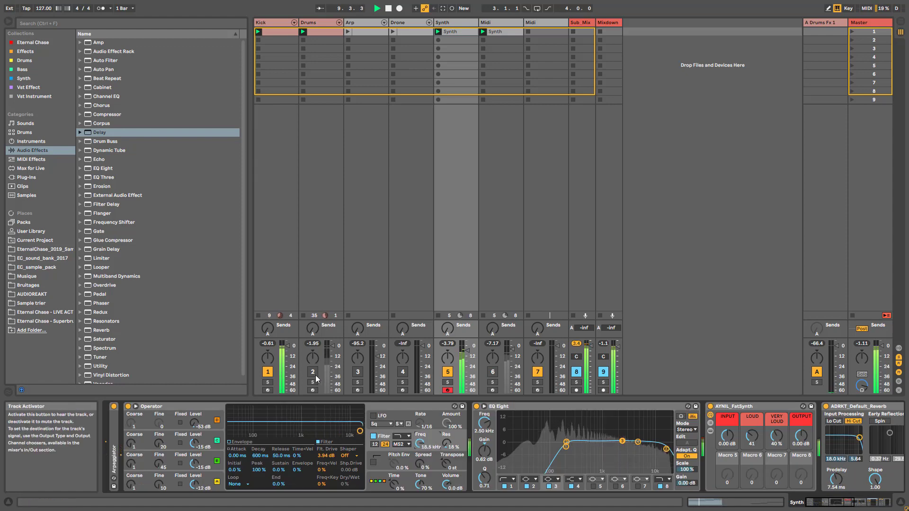
pyautogui.hotkey('ctrl', 'z')
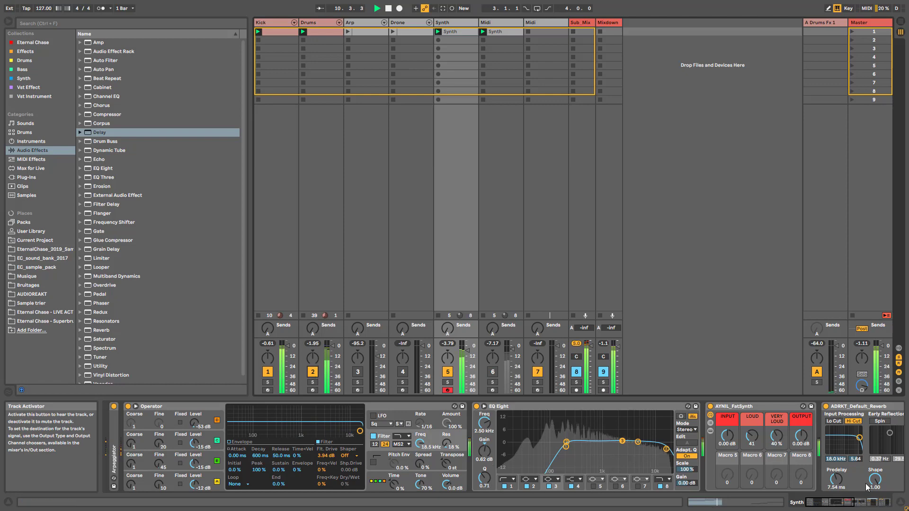
# - Show the AYNIL_FatSynth rack's devices, unfold Bright key and move it out of the rack to just before it
pyautogui.click(878, 505)
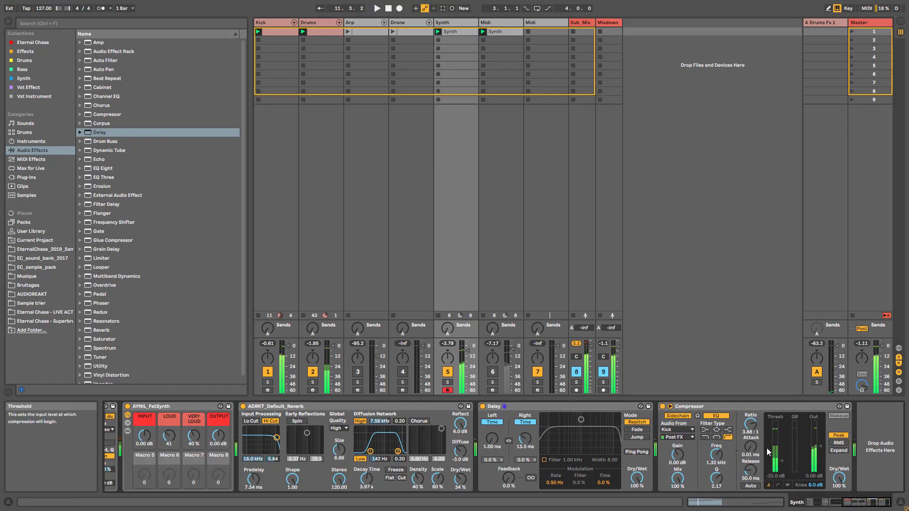
pyautogui.moveTo(849, 500); pyautogui.dragTo(836, 506)
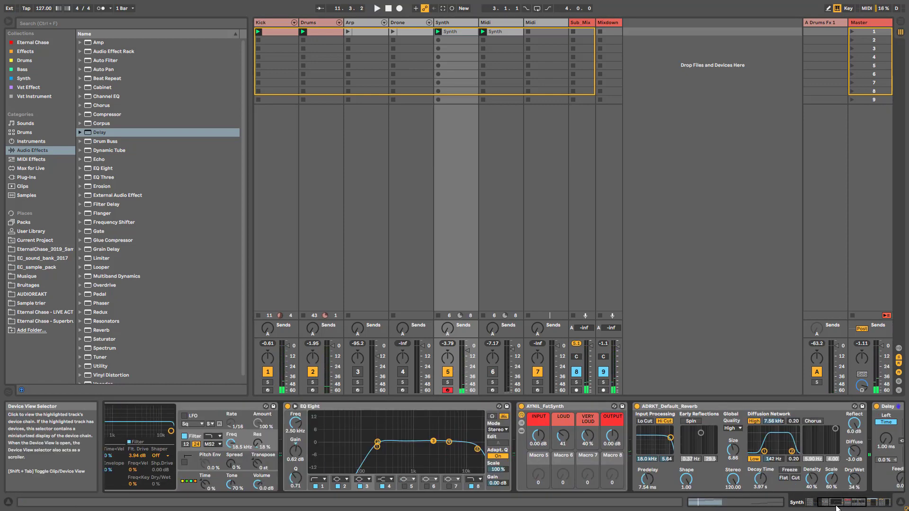
pyautogui.click(576, 407)
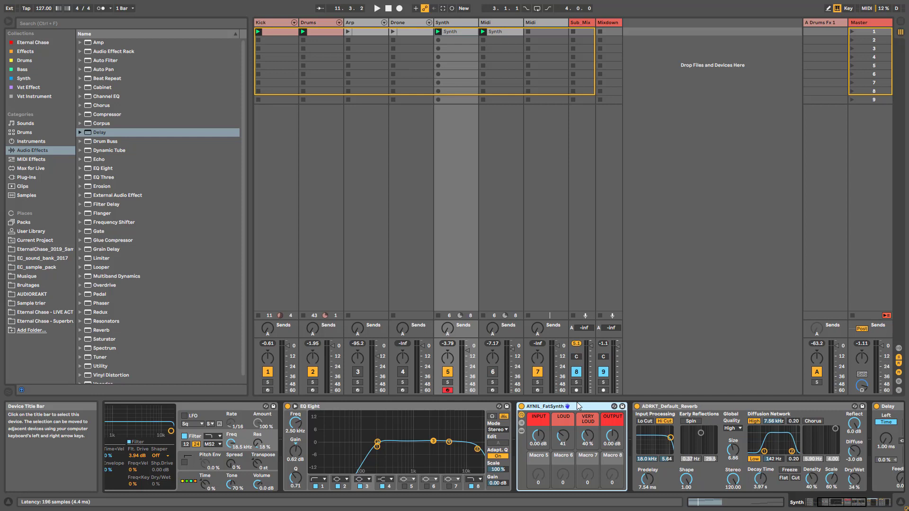
pyautogui.click(521, 431)
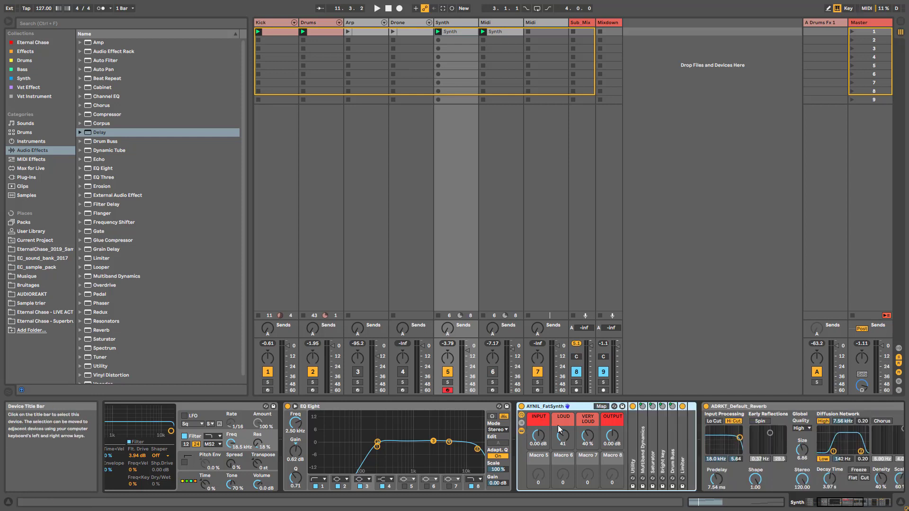
pyautogui.doubleClick(661, 453)
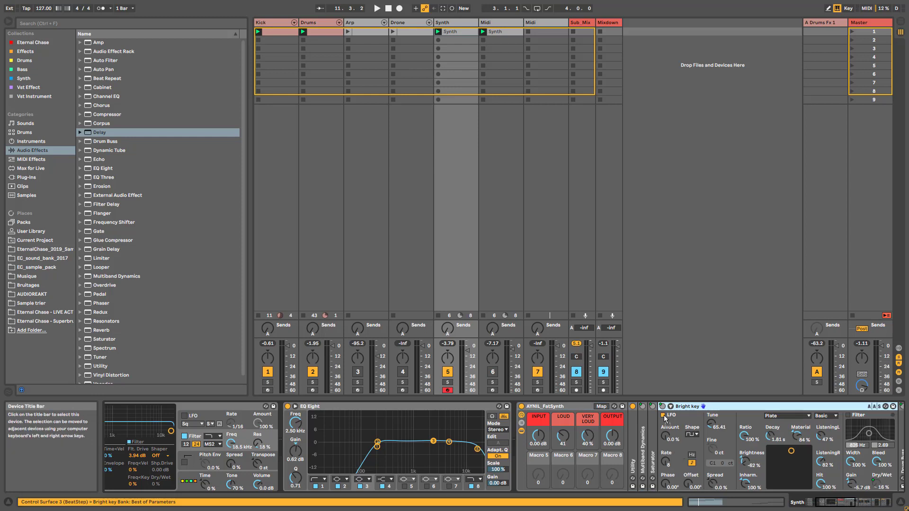
pyautogui.moveTo(664, 416); pyautogui.dragTo(536, 438)
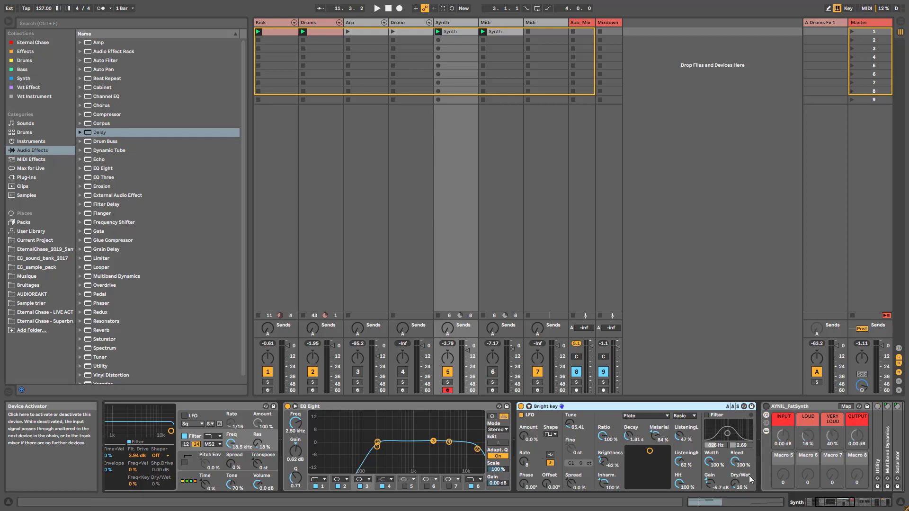
# - Play the Synth track soloed while trying Bright key's Dry/Wet amount
pyautogui.press('space')
pyautogui.click(447, 382)
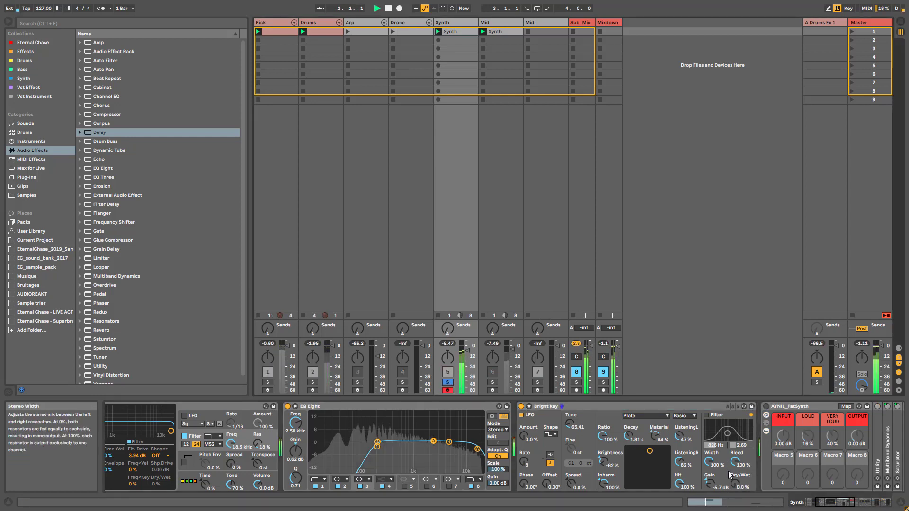
pyautogui.moveTo(735, 483); pyautogui.dragTo(735, 469)
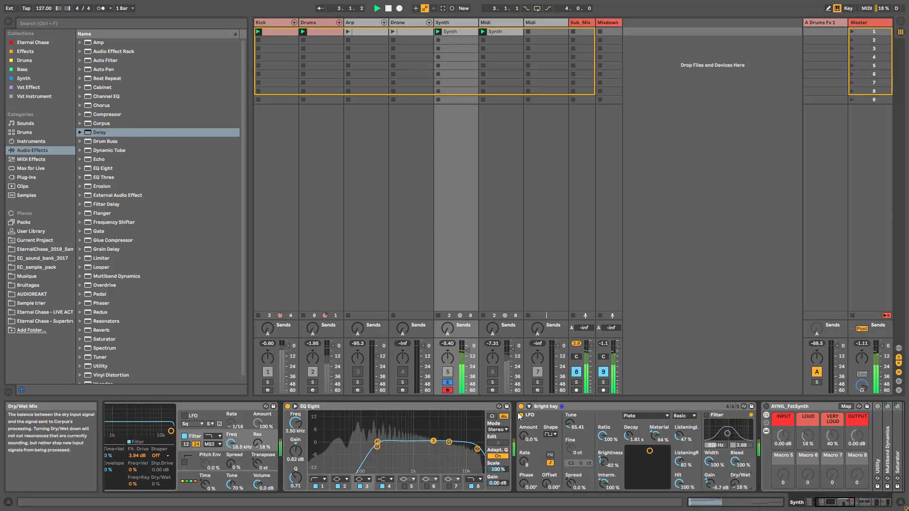
# - Unsolo the Synth track and delete the Bright key device
pyautogui.click(447, 382)
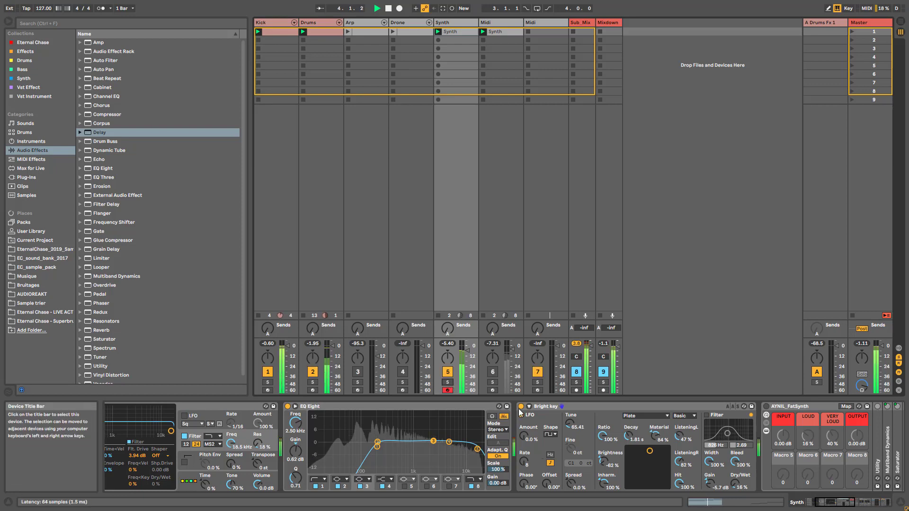
pyautogui.click(601, 405)
pyautogui.press('Delete')
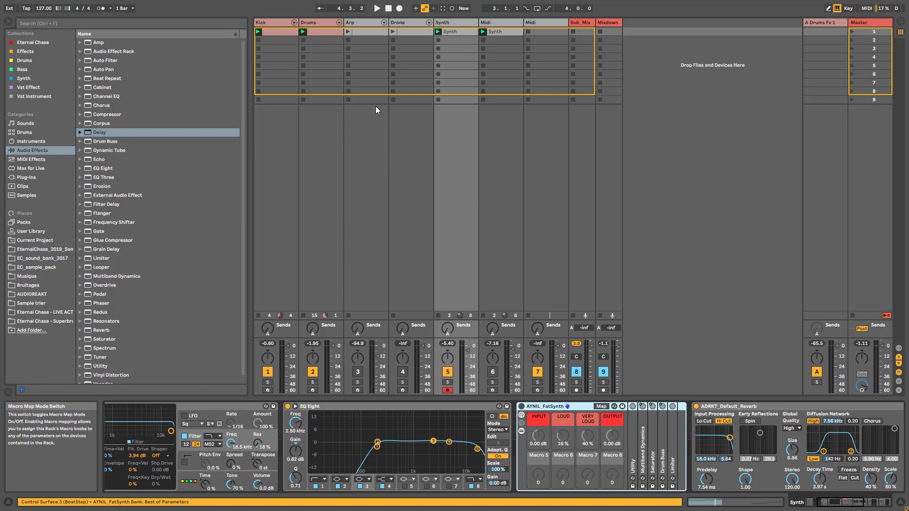
# - Examine the Kick track's Kick and CHH pad samples and effect chain, soloing the track and returning to the full mix
pyautogui.click(275, 24)
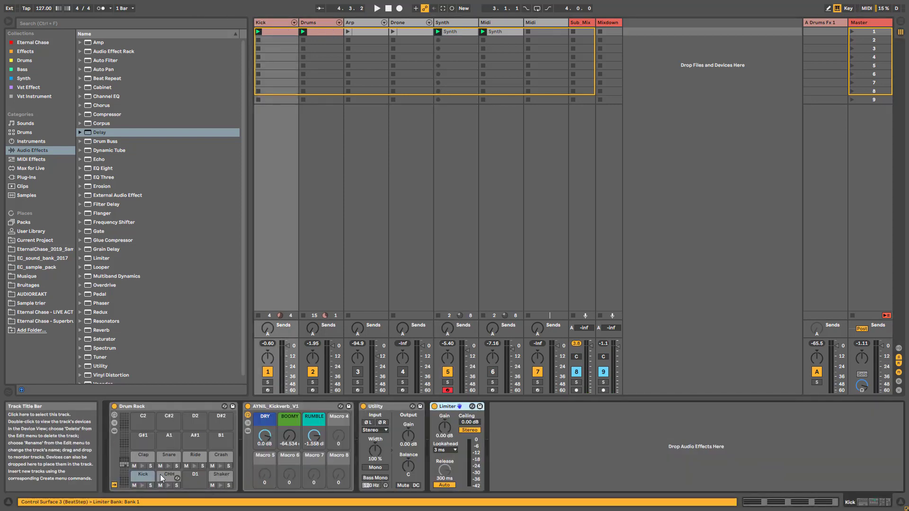
pyautogui.click(131, 471)
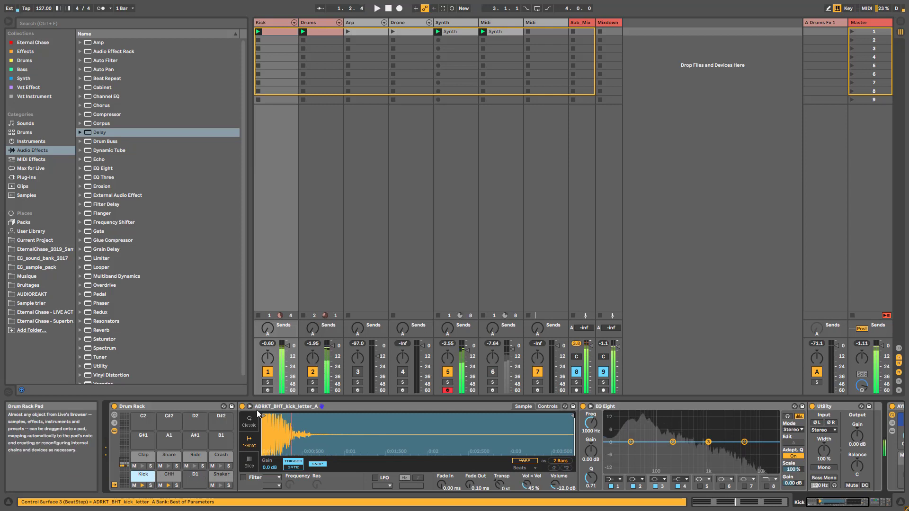
pyautogui.click(167, 475)
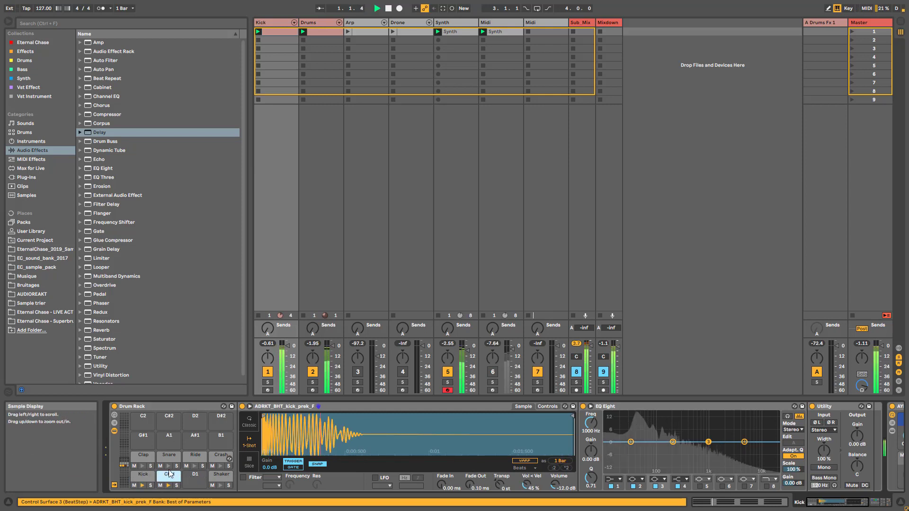
pyautogui.click(268, 382)
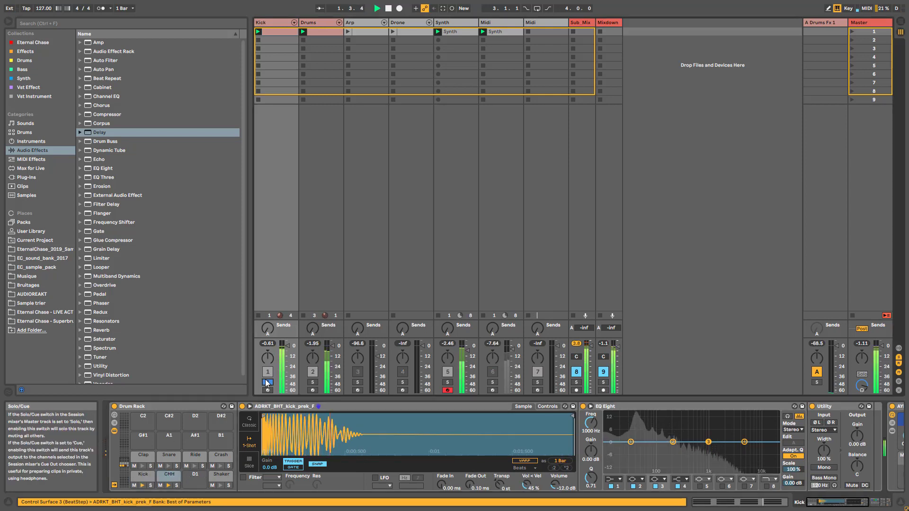
pyautogui.click(140, 481)
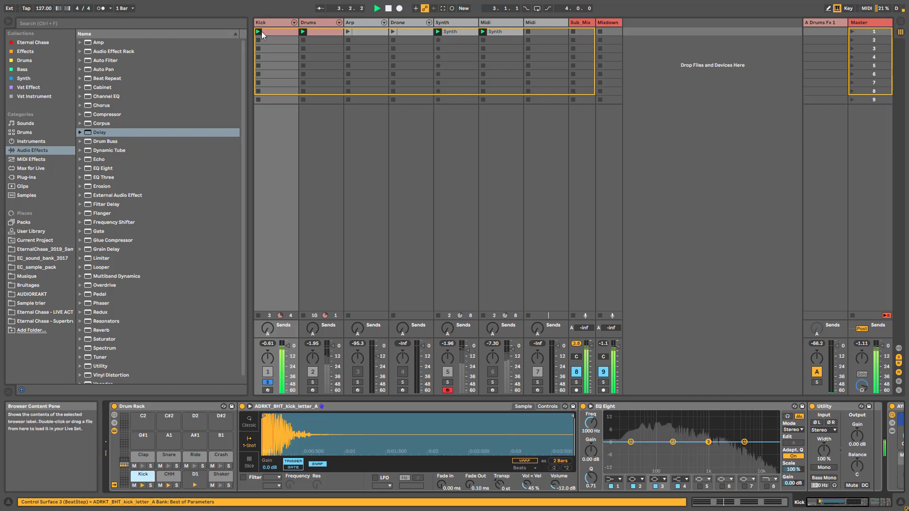
pyautogui.click(112, 423)
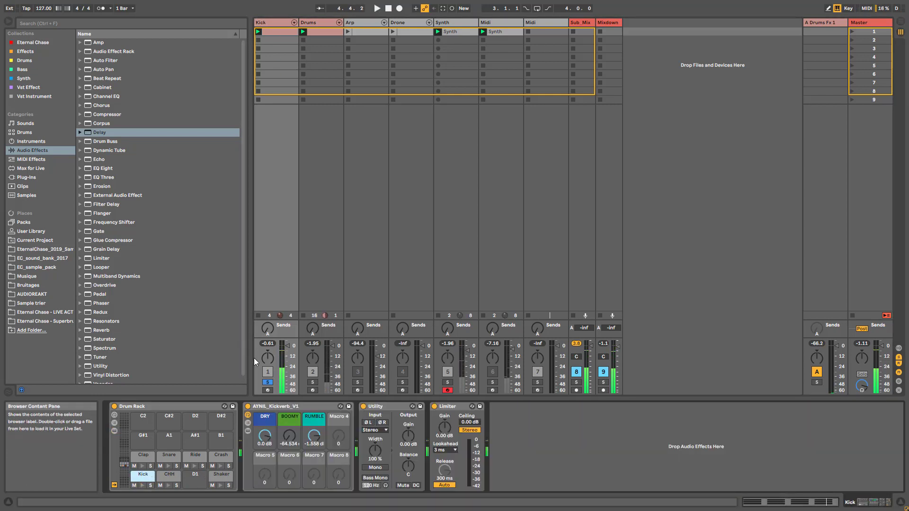
pyautogui.click(268, 382)
pyautogui.press('space')
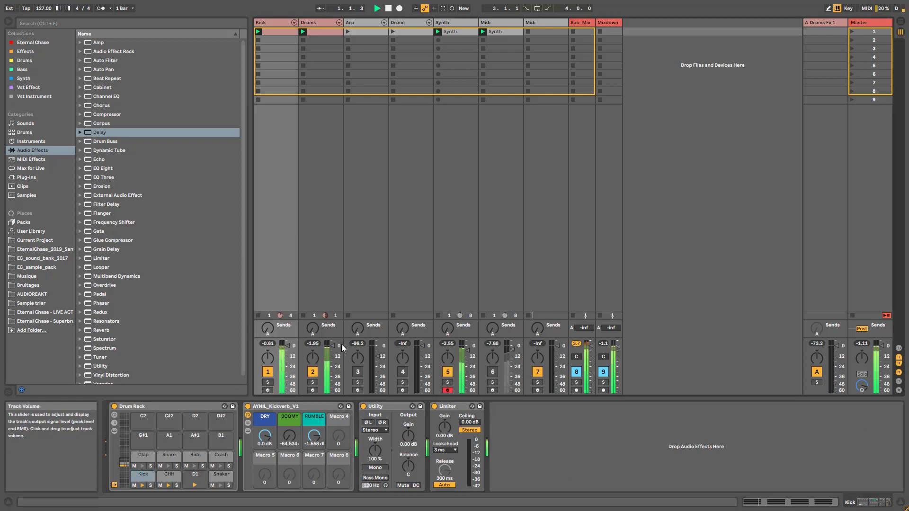
# - Open the Drums track's clip and enlarge the note editor to examine its hi-hat and kick pattern
pyautogui.click(318, 22)
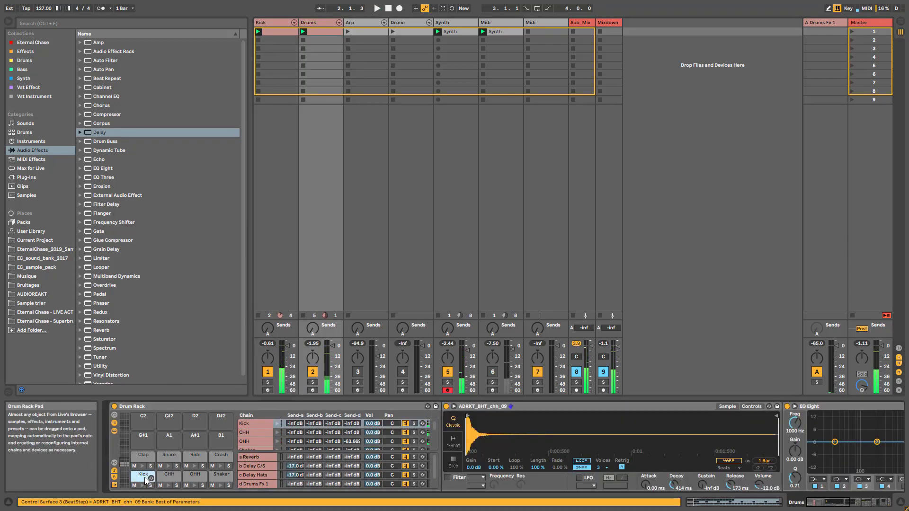
pyautogui.click(323, 31)
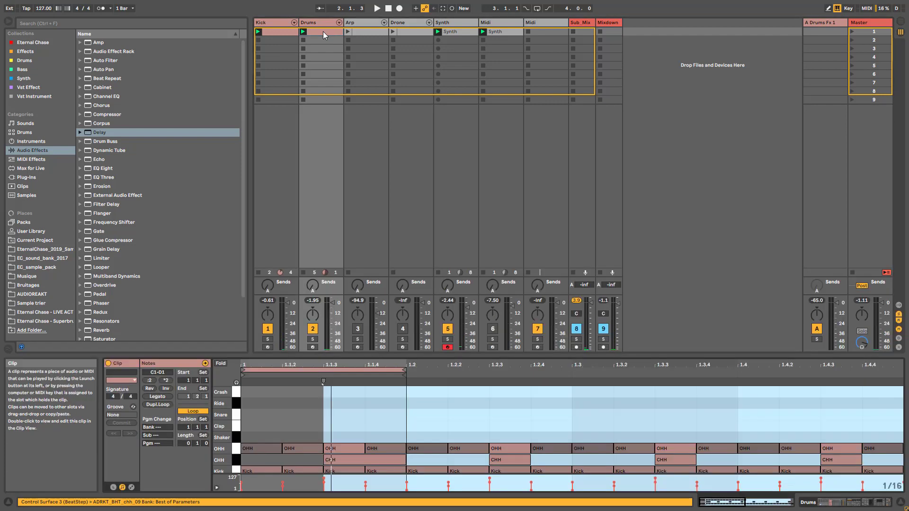
pyautogui.moveTo(325, 356); pyautogui.dragTo(325, 280)
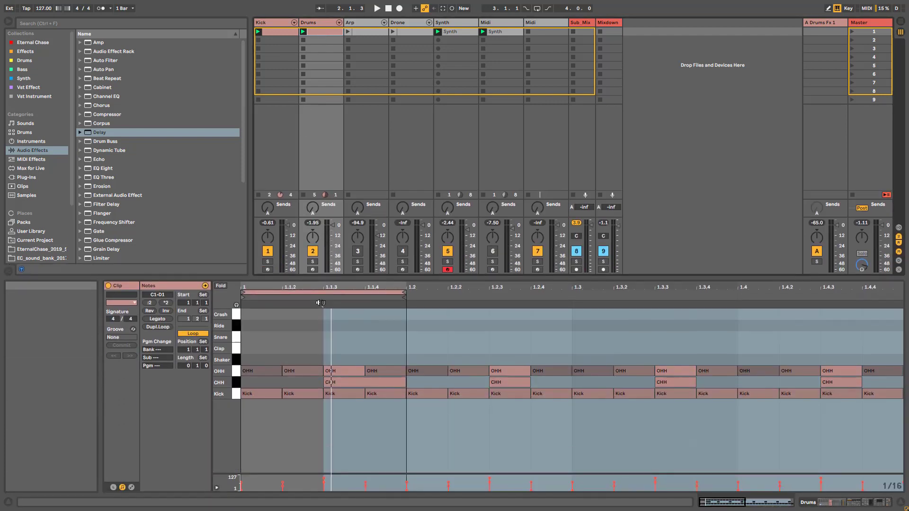
pyautogui.click(356, 439)
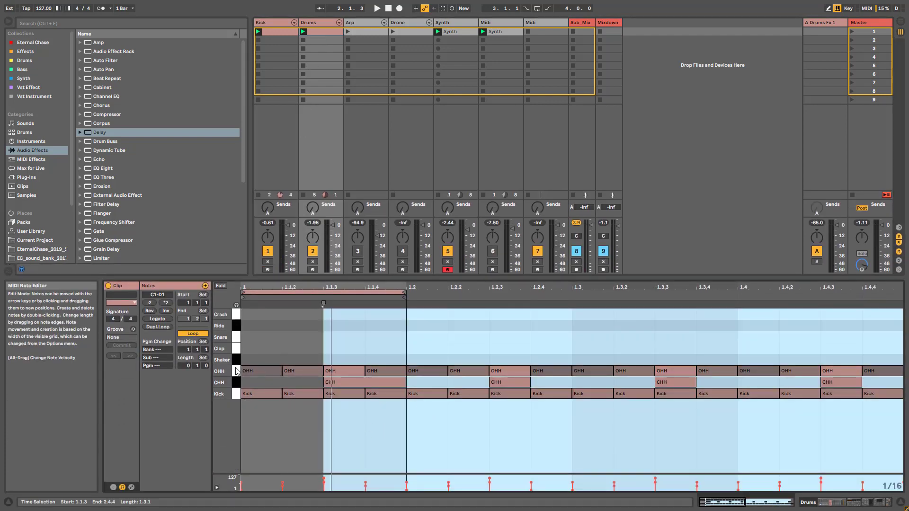
# - Return to the Drums track's Drum Rack and examine the samples on its CHH, Kick and OHH pads, playing the mix
pyautogui.click(318, 23)
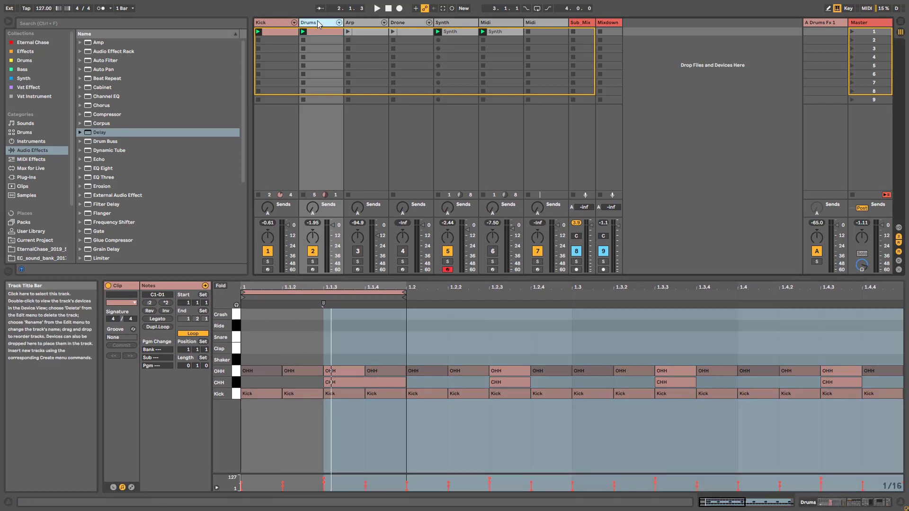
pyautogui.doubleClick(318, 23)
pyautogui.click(169, 477)
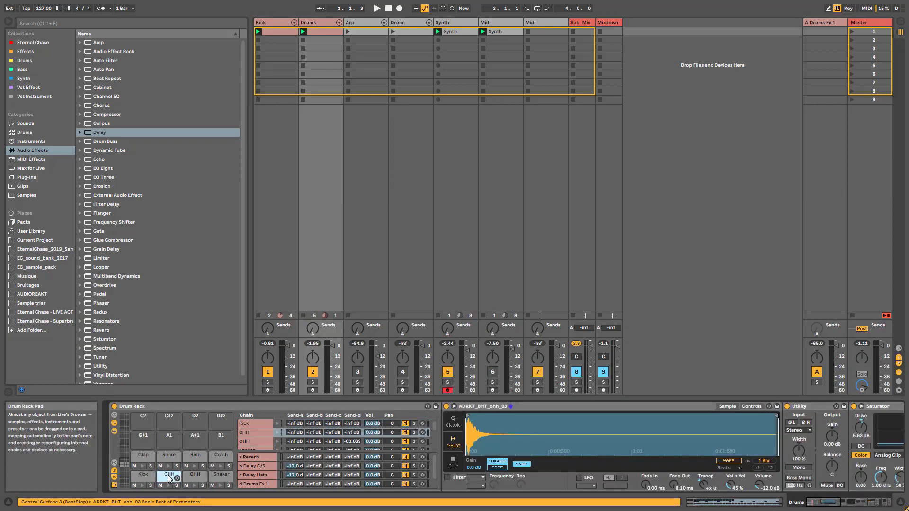
pyautogui.click(143, 479)
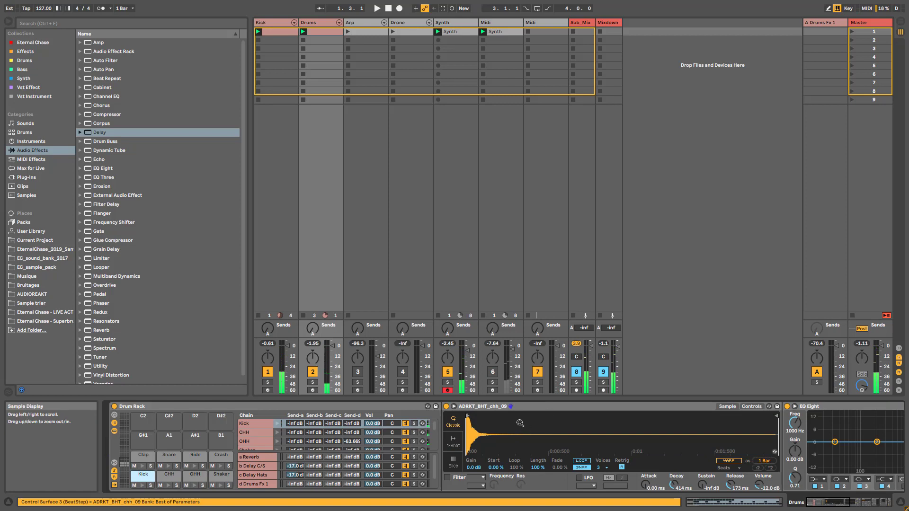
pyautogui.click(197, 477)
pyautogui.press('space')
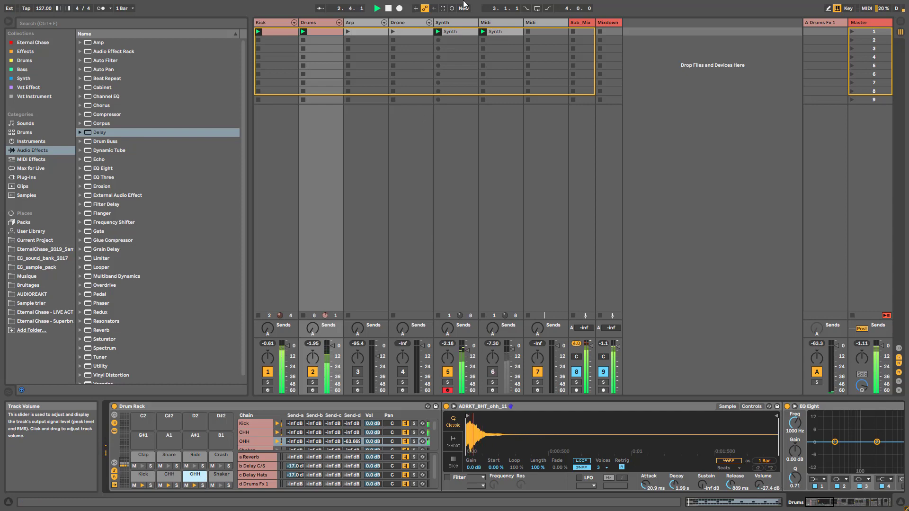
# - Return to the Synth track and review its device chain from the AYNIL_FatSynth rack back to Operator during playback
pyautogui.click(446, 25)
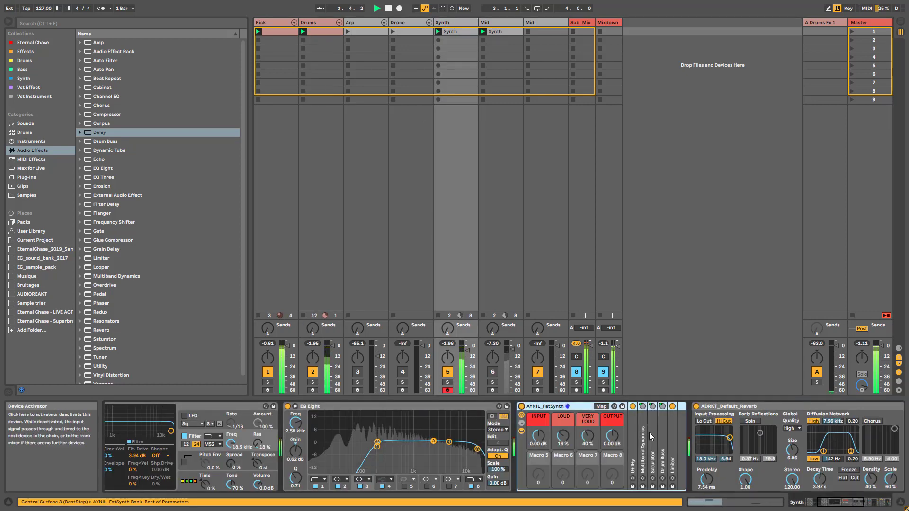
pyautogui.click(862, 506)
pyautogui.moveTo(862, 506); pyautogui.dragTo(831, 504)
pyautogui.press('space')
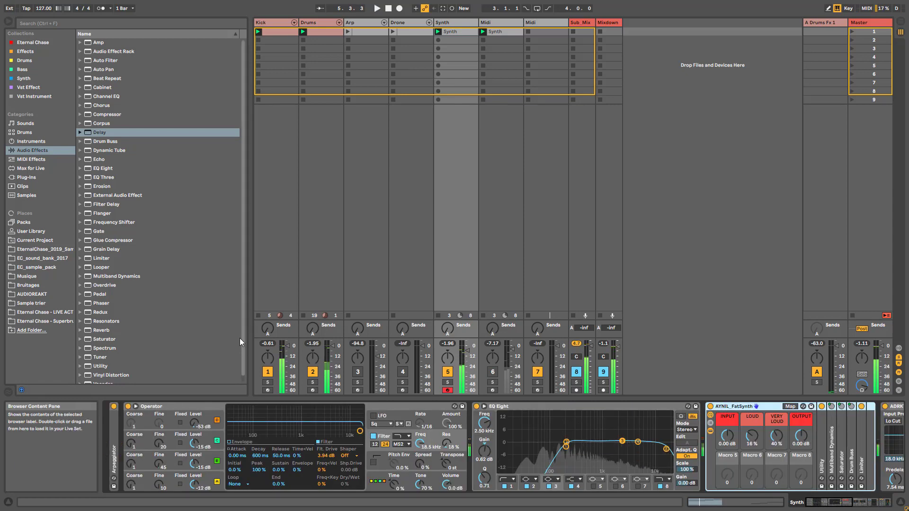